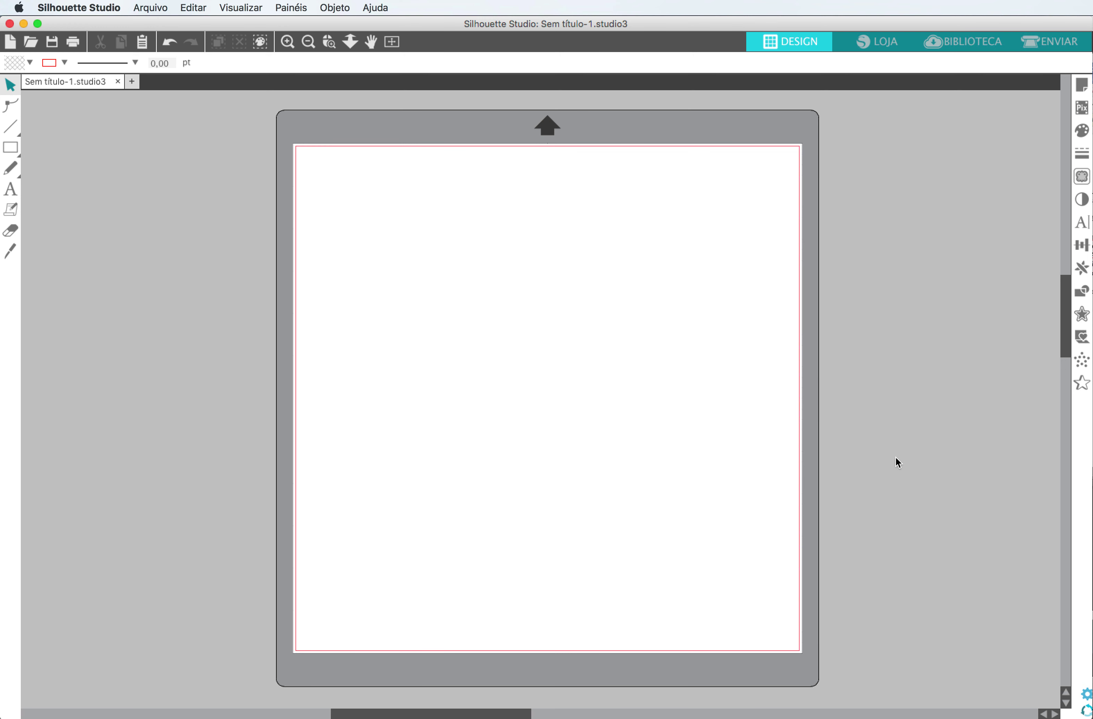
Step: Set the unit of measurement to Centímetros in the general preferences
click(1087, 696)
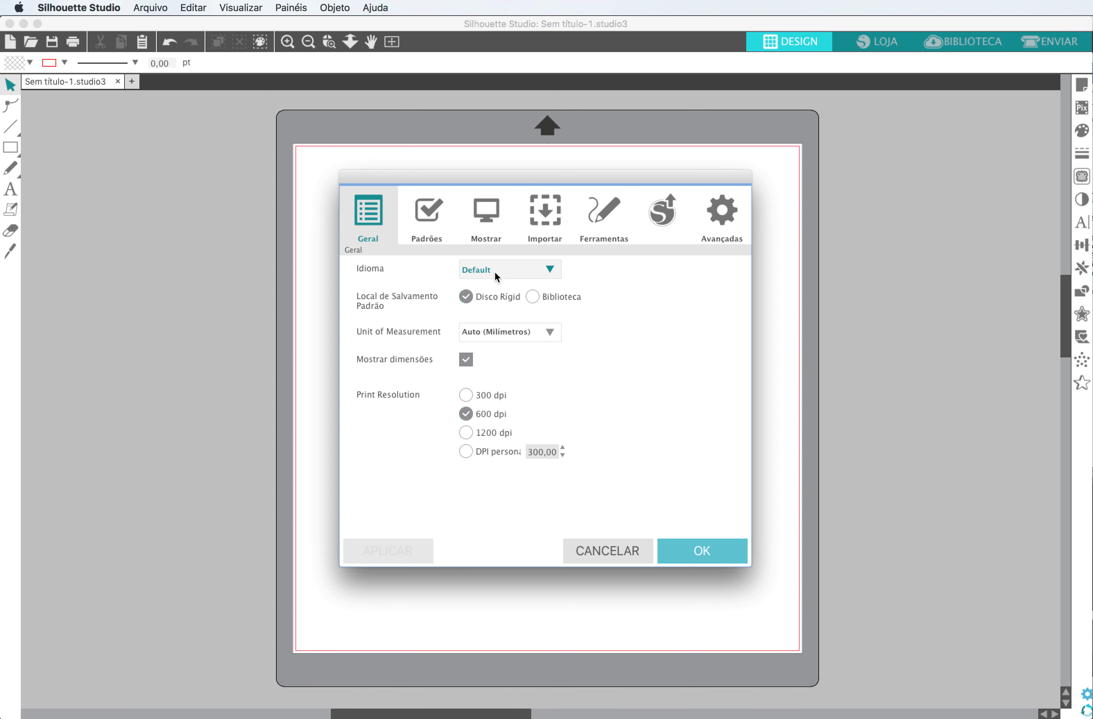
click(555, 272)
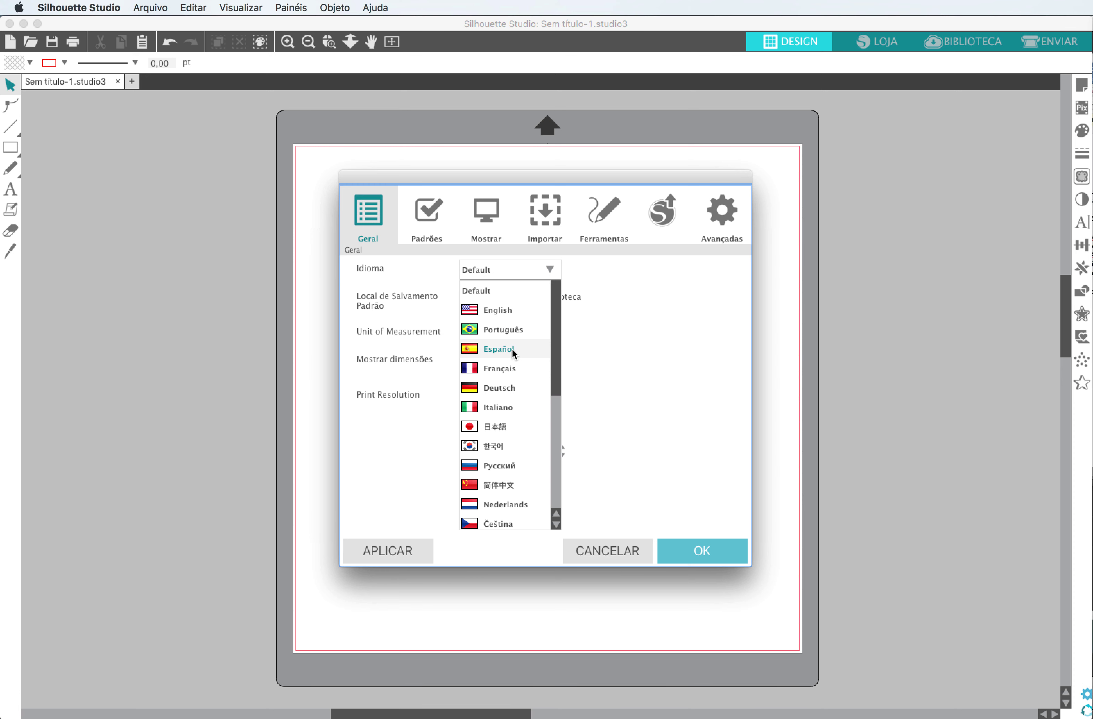
click(574, 288)
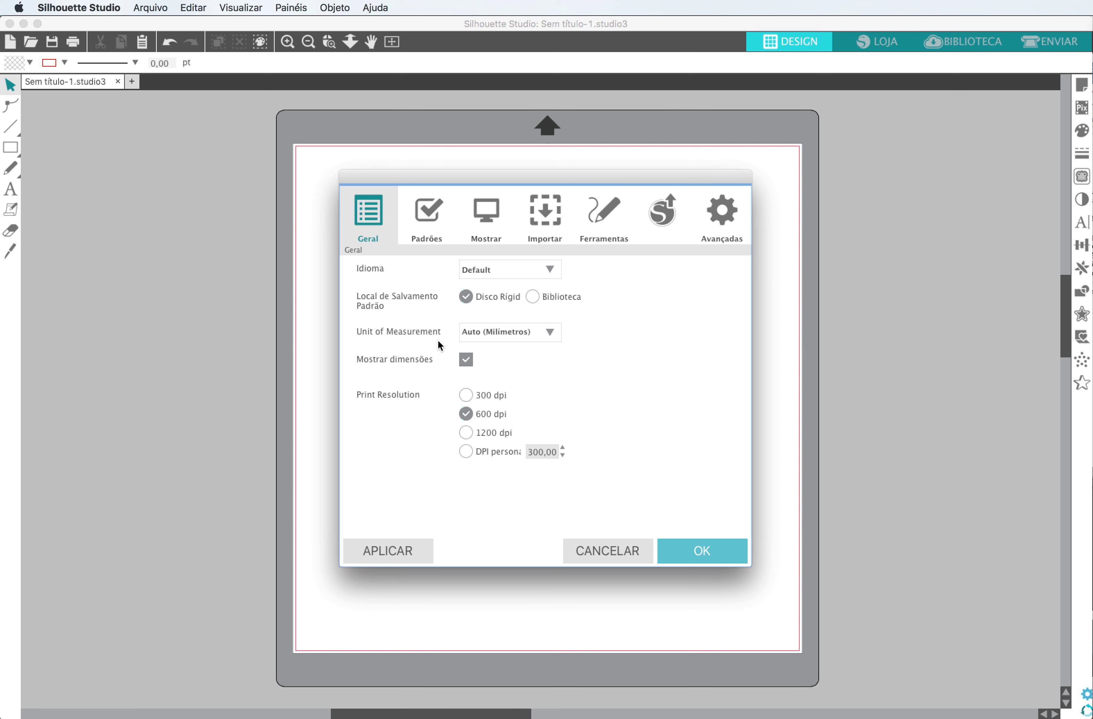
click(539, 332)
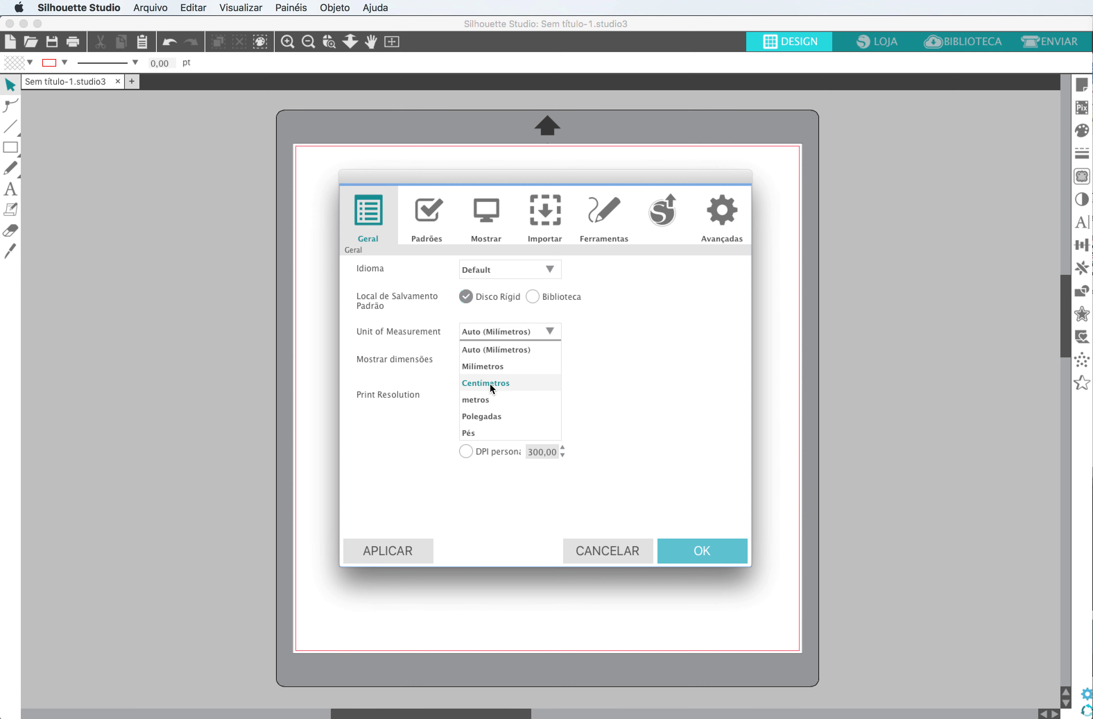
click(478, 381)
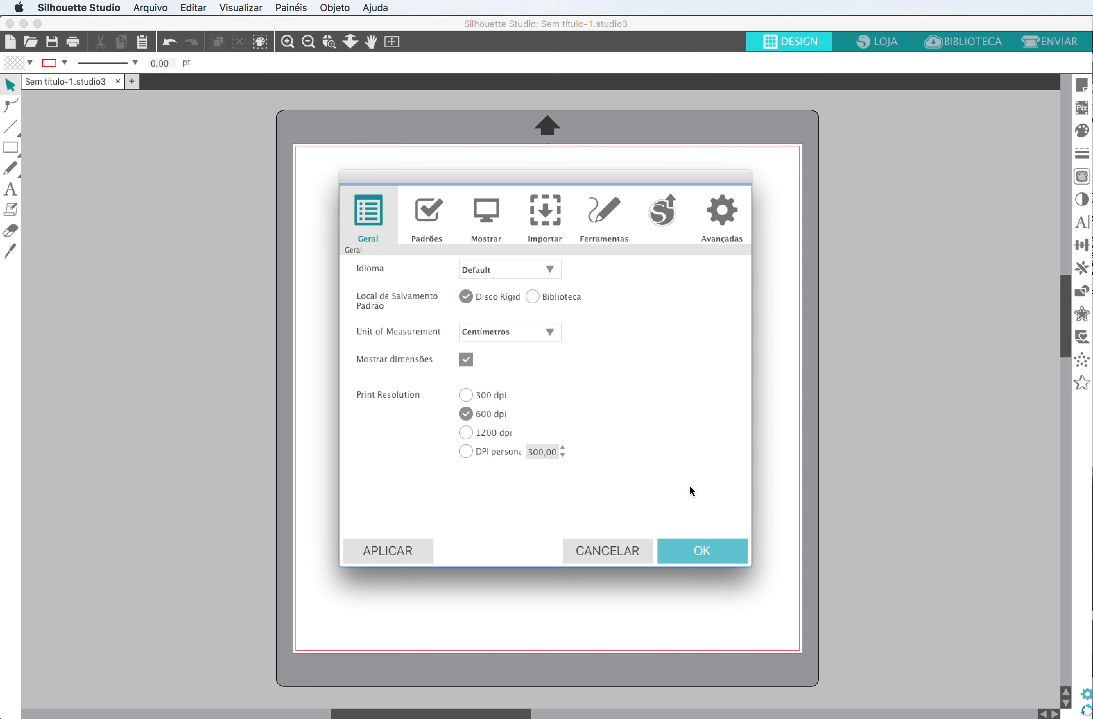
click(700, 559)
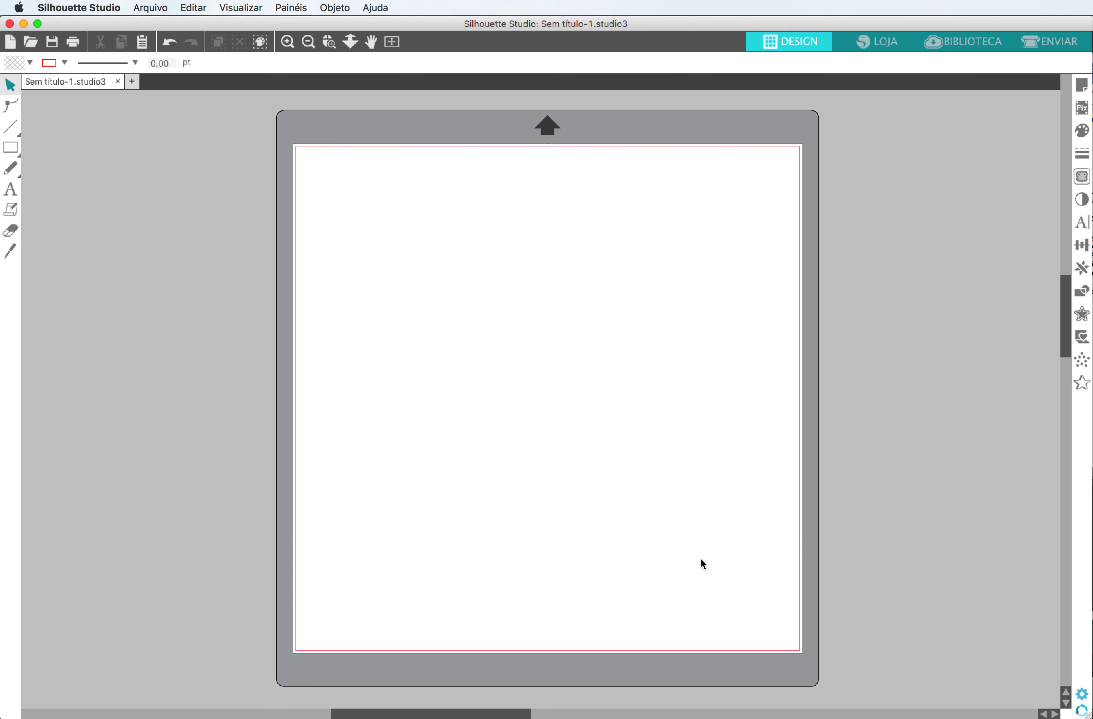
Step: Show the Transformar size settings, draw a rectangle about 8.76 × 9.05 cm near the page centre, and select it
click(1083, 245)
click(893, 113)
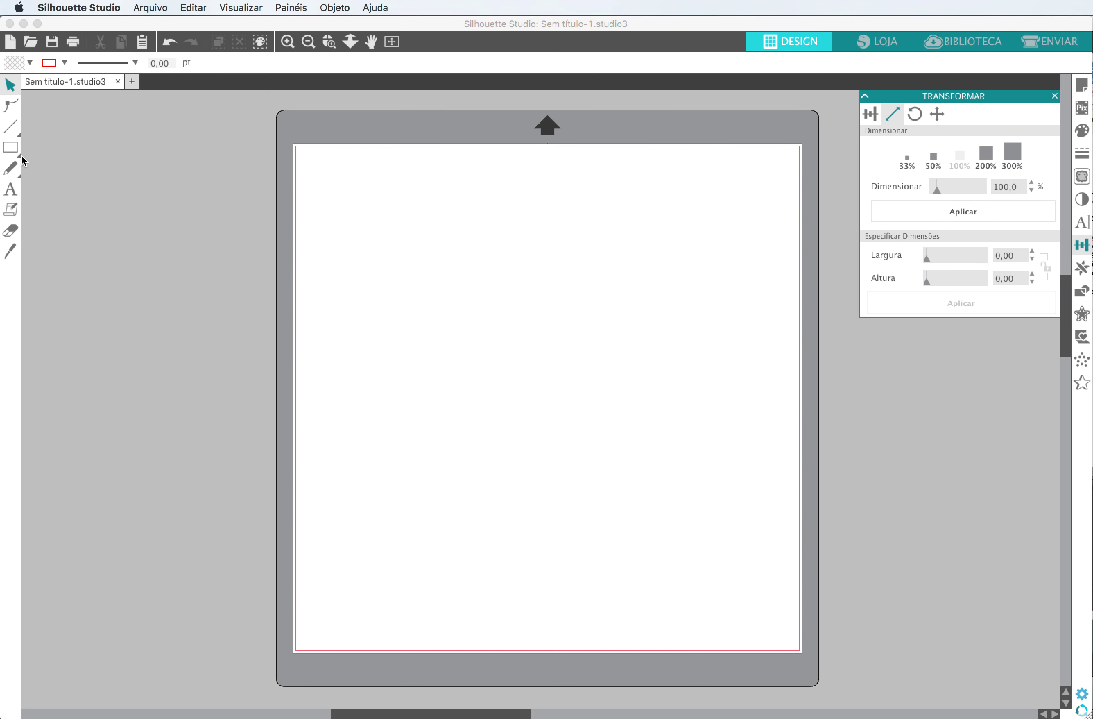
click(10, 147)
drag(463, 299, 609, 449)
click(12, 84)
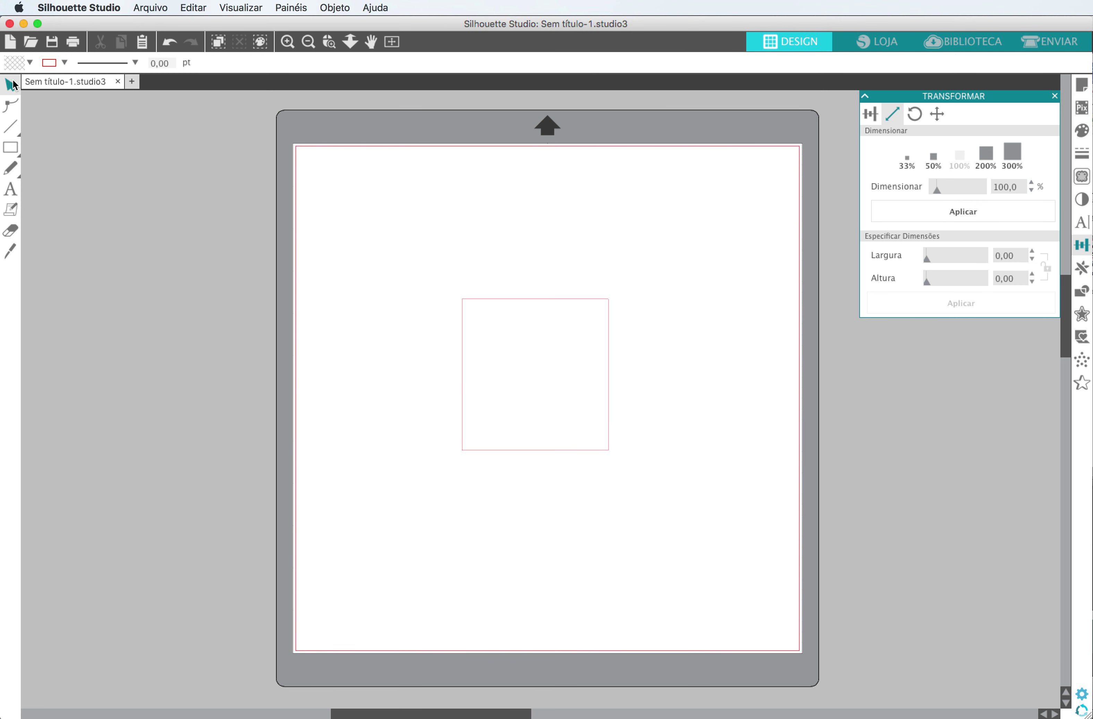
click(537, 374)
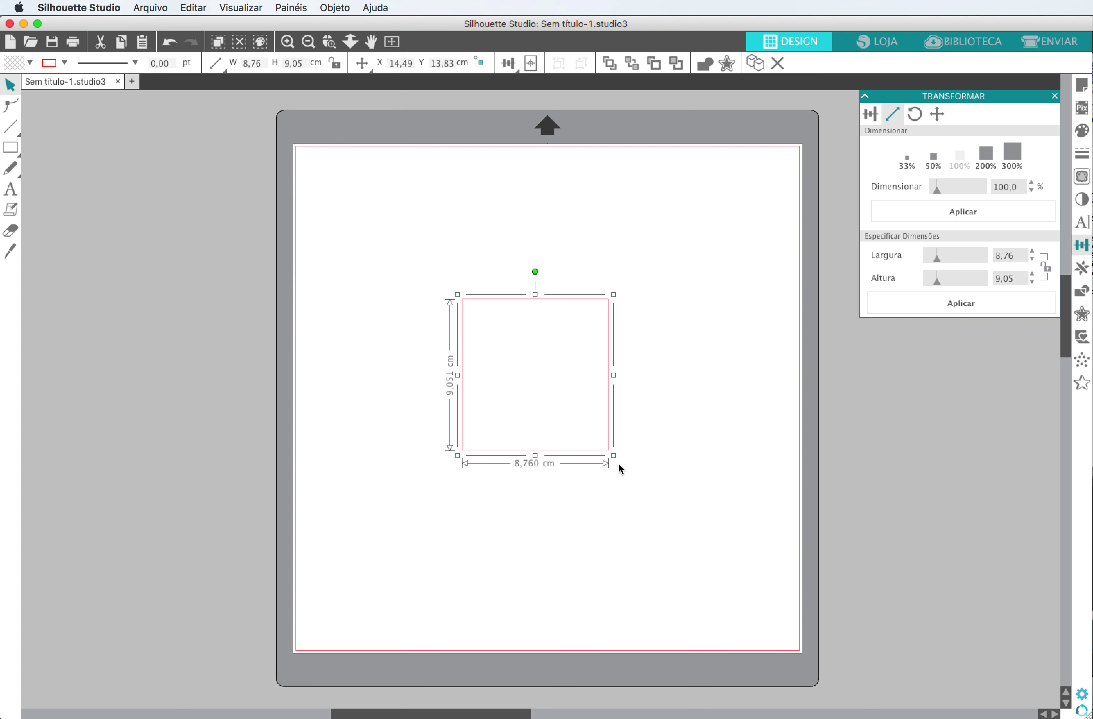
Step: Switch the unit of measurement to Auto (Milímetros) and show the rectangle's size settings in Transformar
click(1081, 694)
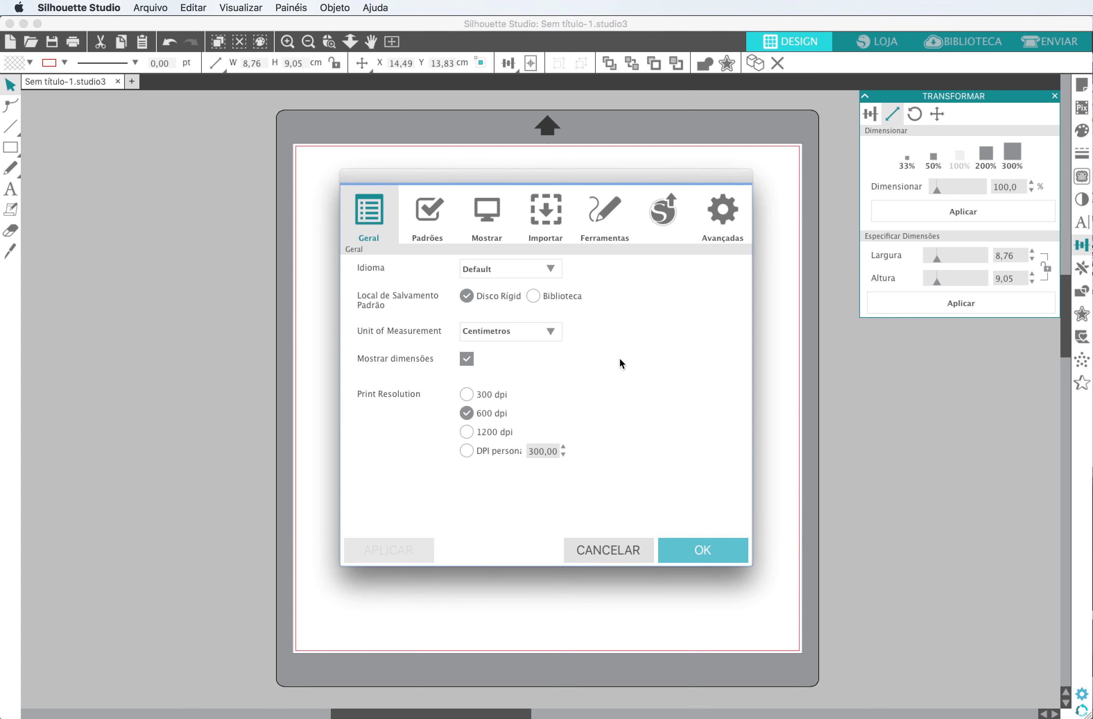
click(515, 329)
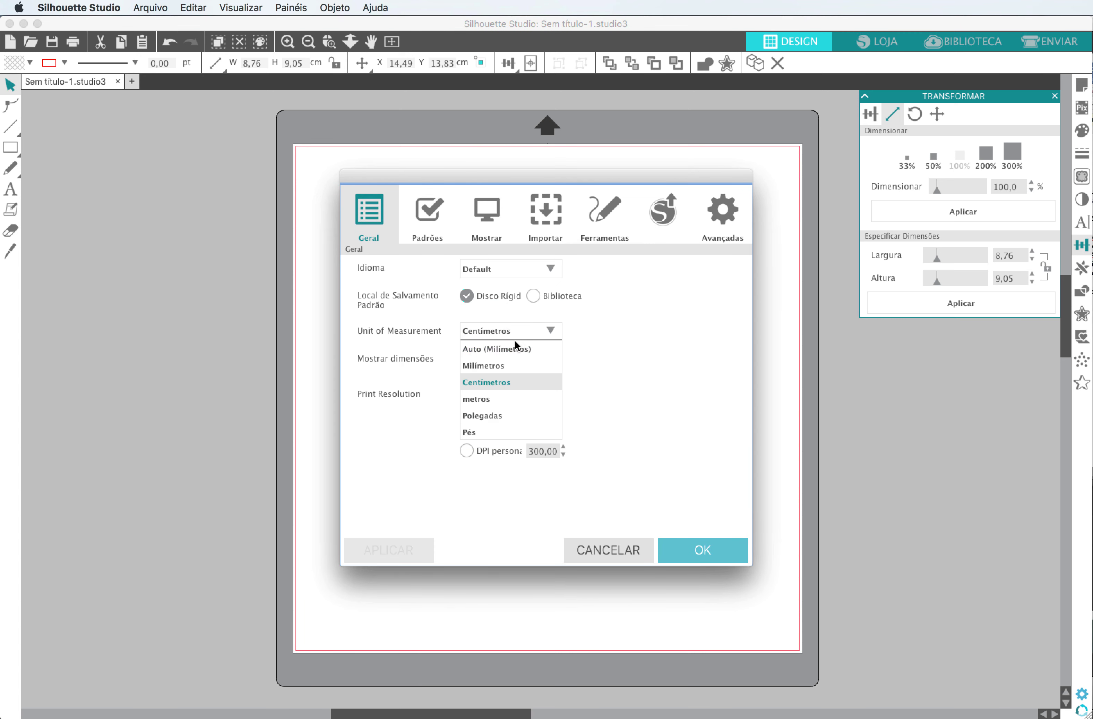
click(510, 362)
click(702, 550)
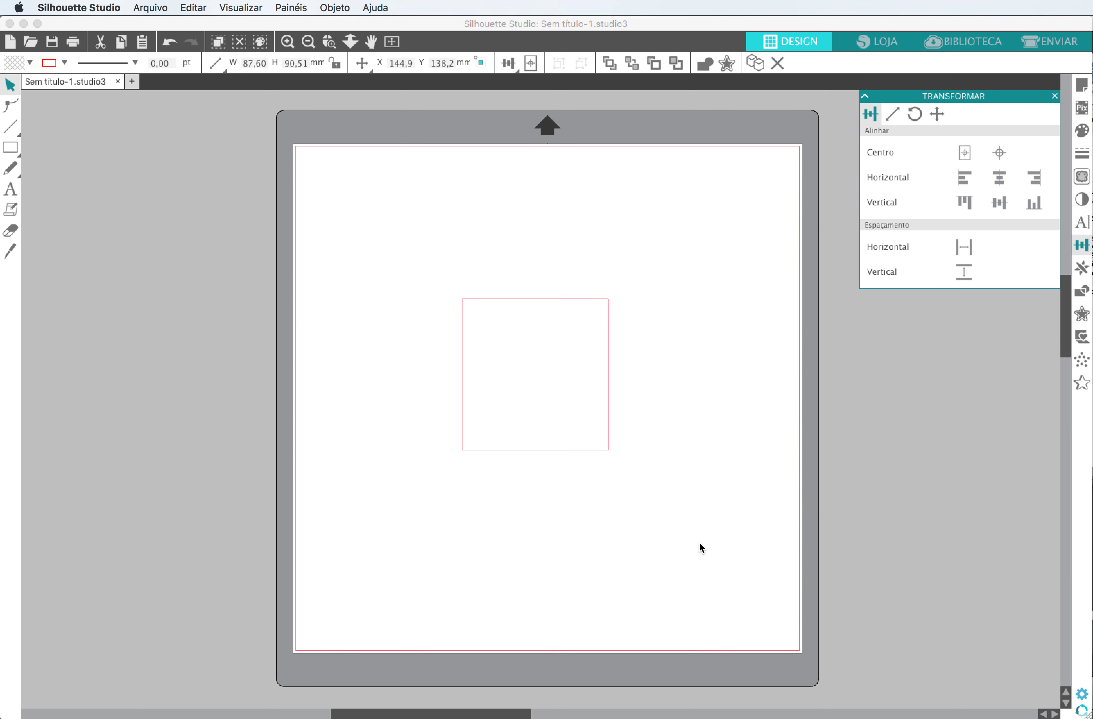
click(892, 113)
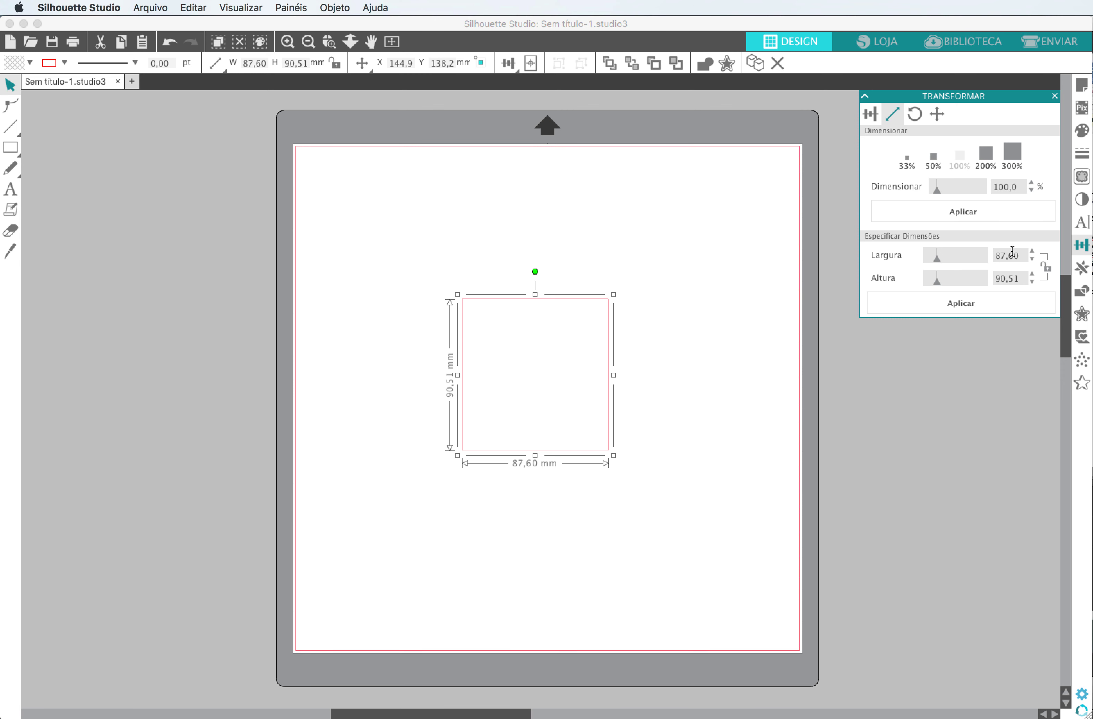
Step: Set the unit of measurement back to Centímetros in the general preferences
click(1083, 700)
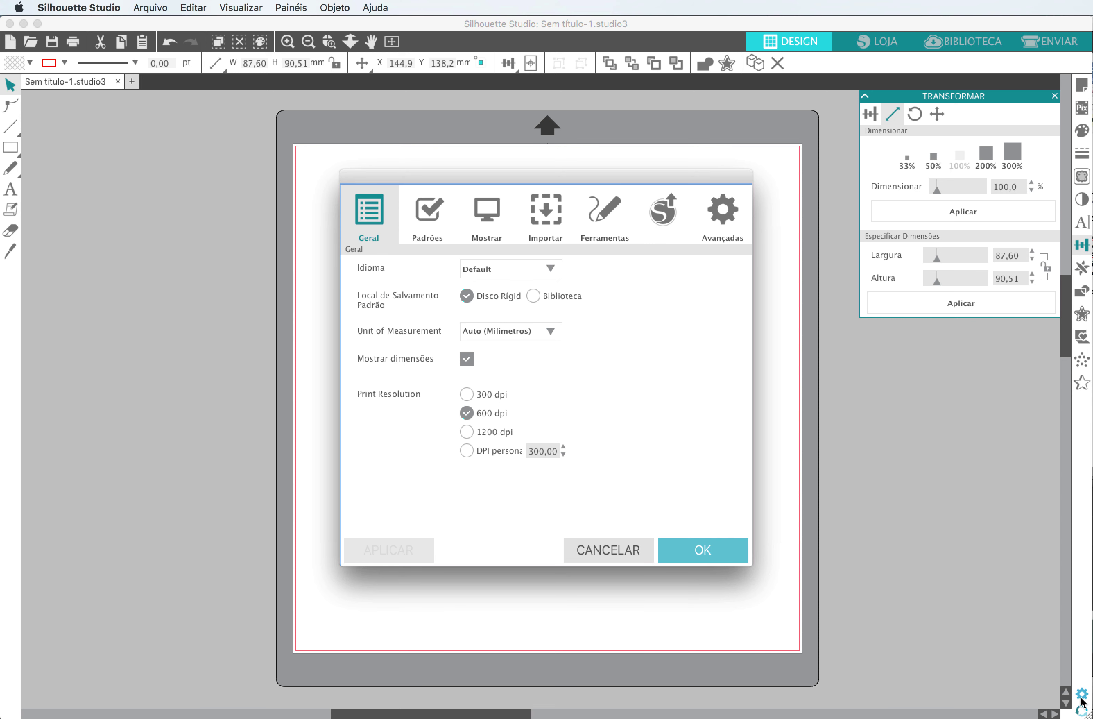
click(515, 332)
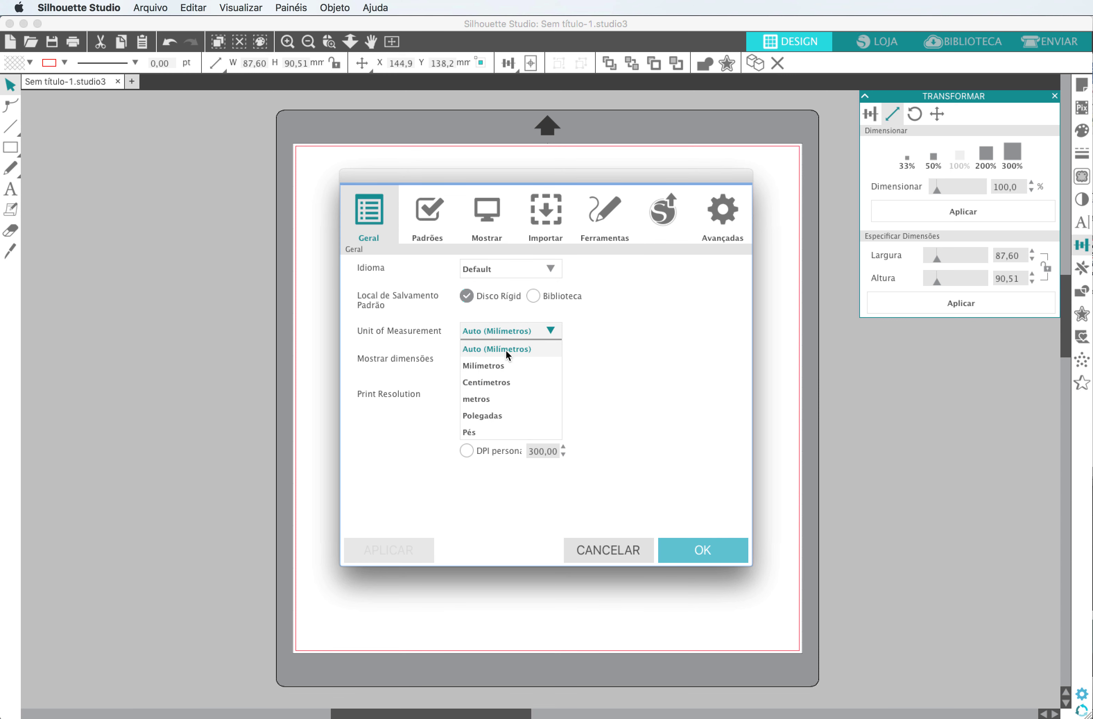
click(494, 382)
click(705, 551)
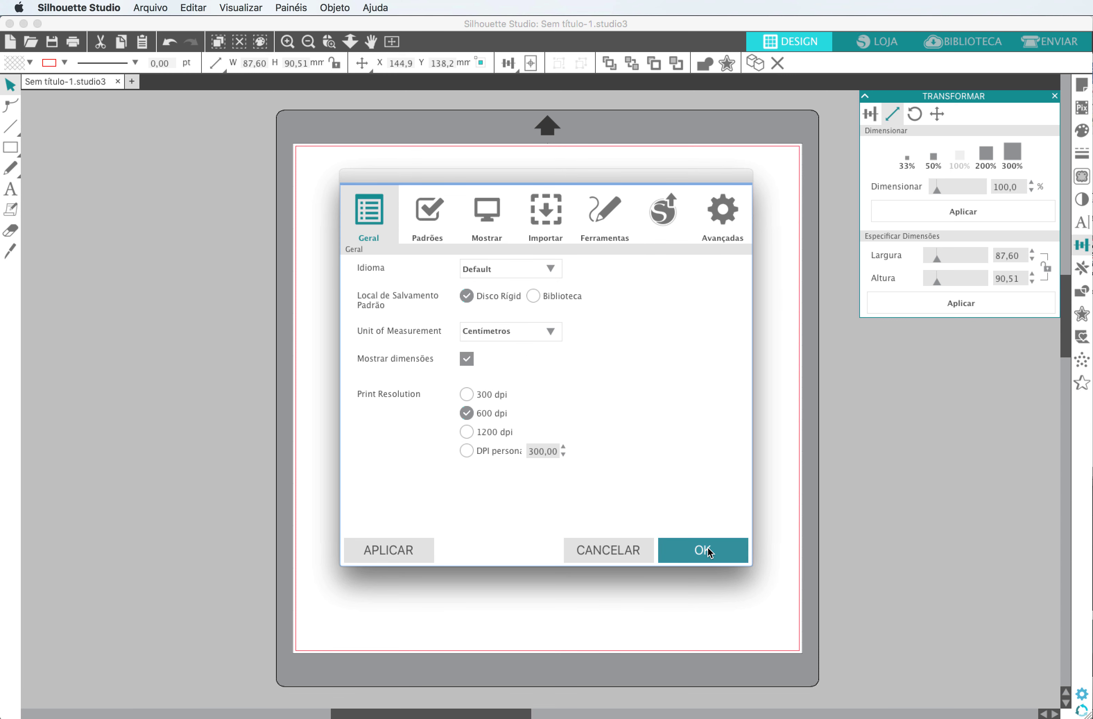
Step: Choose Modo de painel flexível as the panel mode in the default preferences (Padrões)
click(1083, 701)
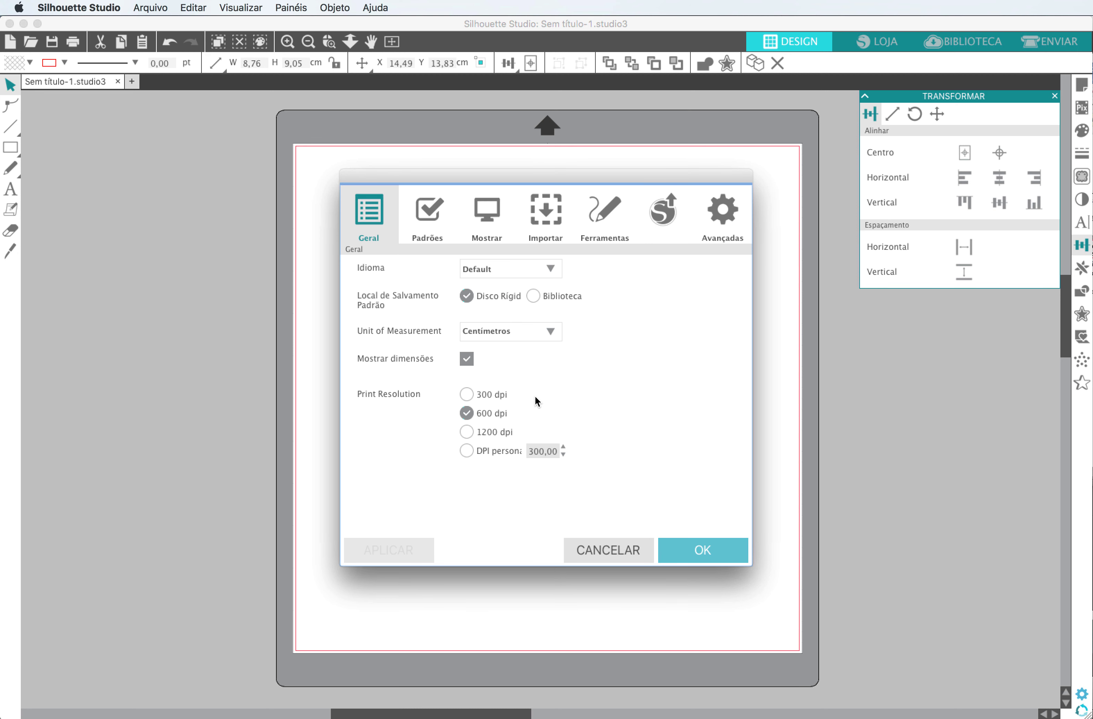
click(431, 227)
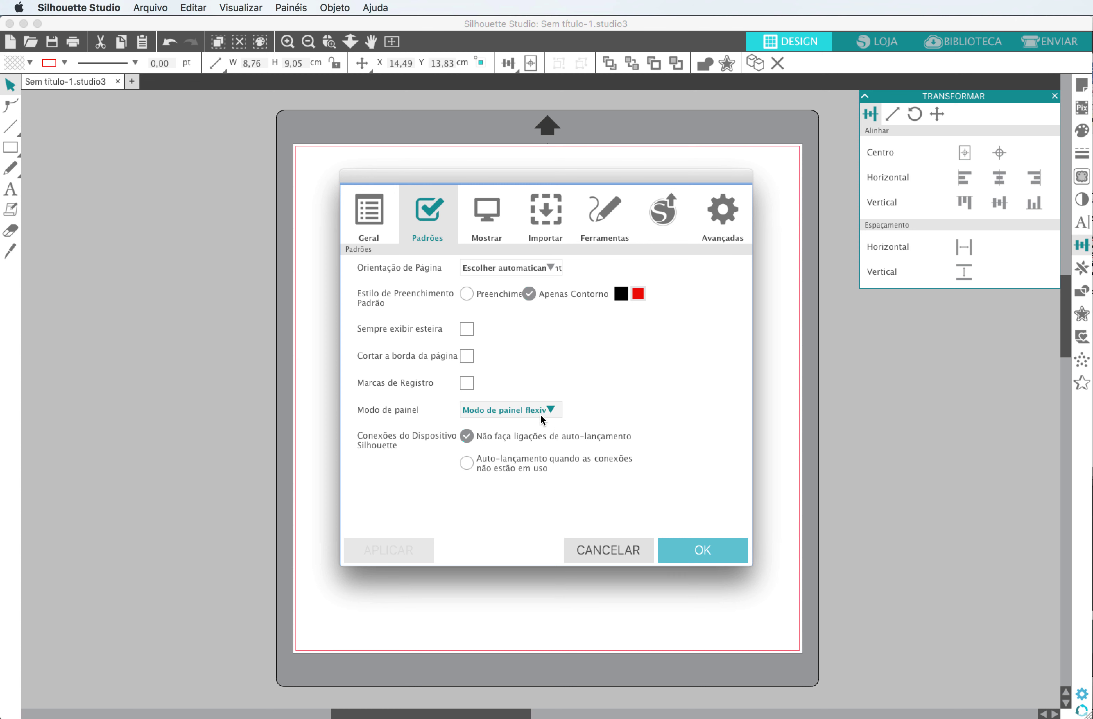
click(477, 410)
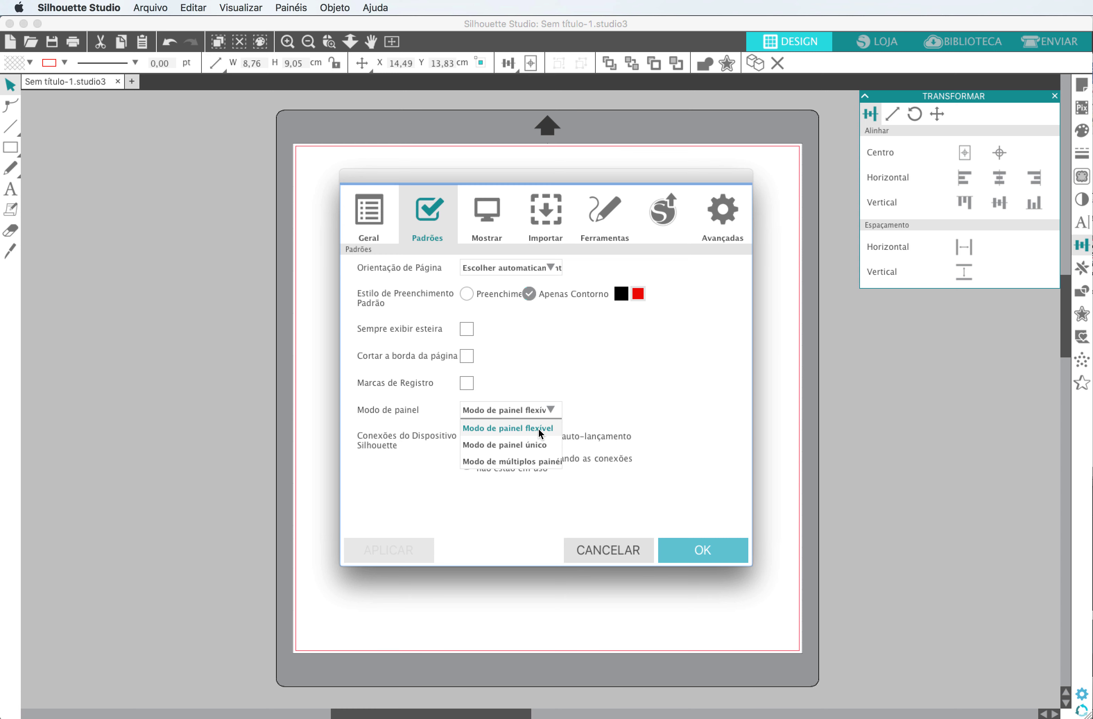
click(521, 428)
click(684, 551)
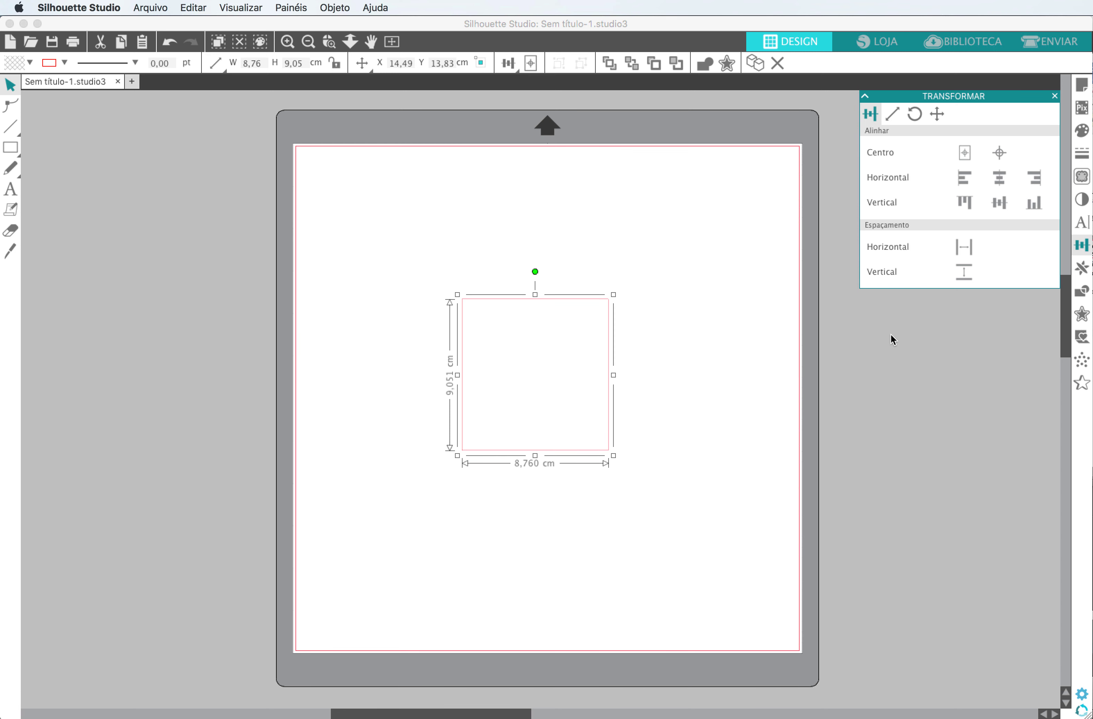
Step: Test the flexible mode by opening Estilo de Texto, Efeitos de Imagem and Rastrear in turn, and detach Rastrear beside the cutting mat
click(1080, 225)
click(1081, 226)
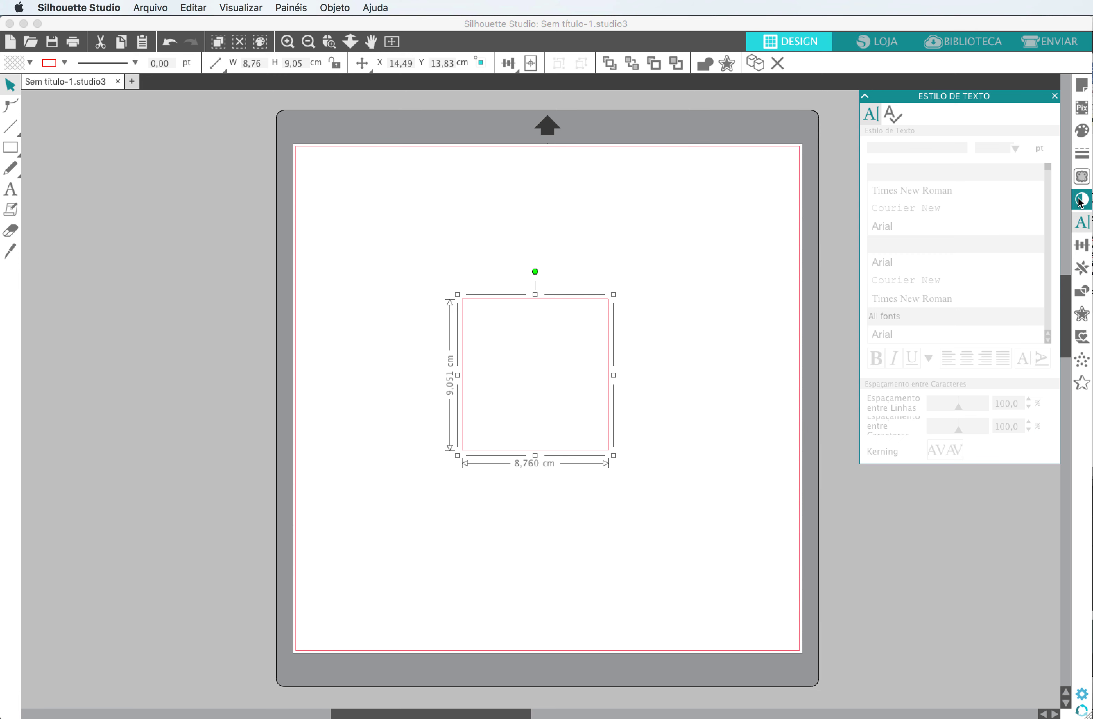
click(1083, 200)
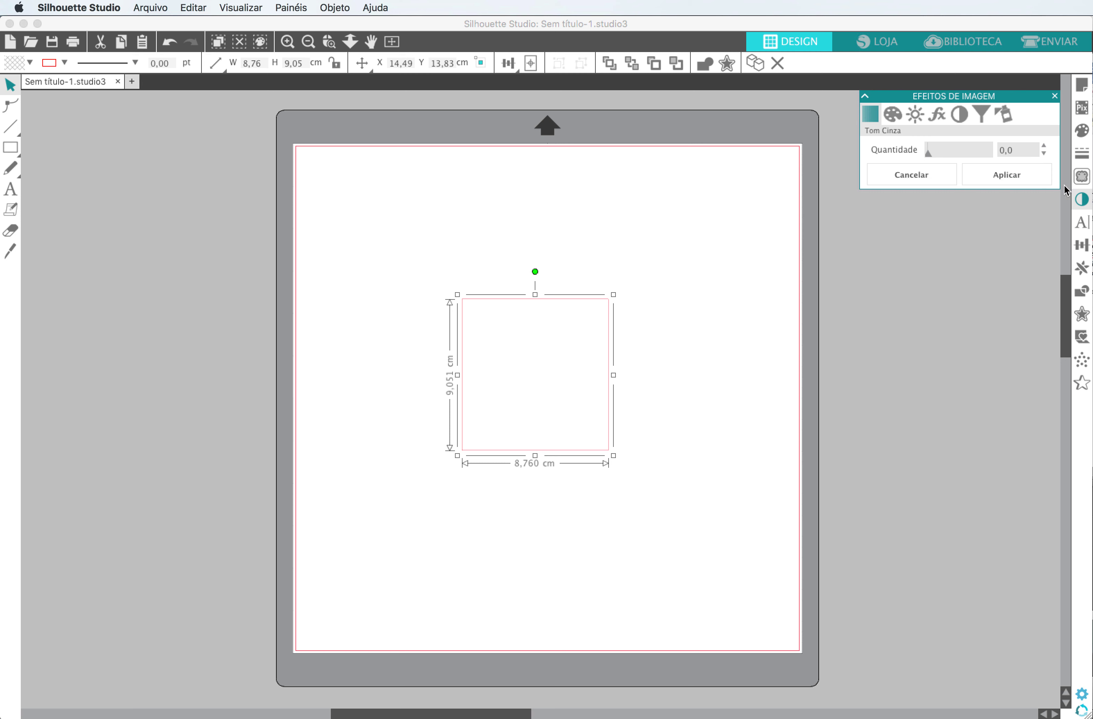
click(1083, 177)
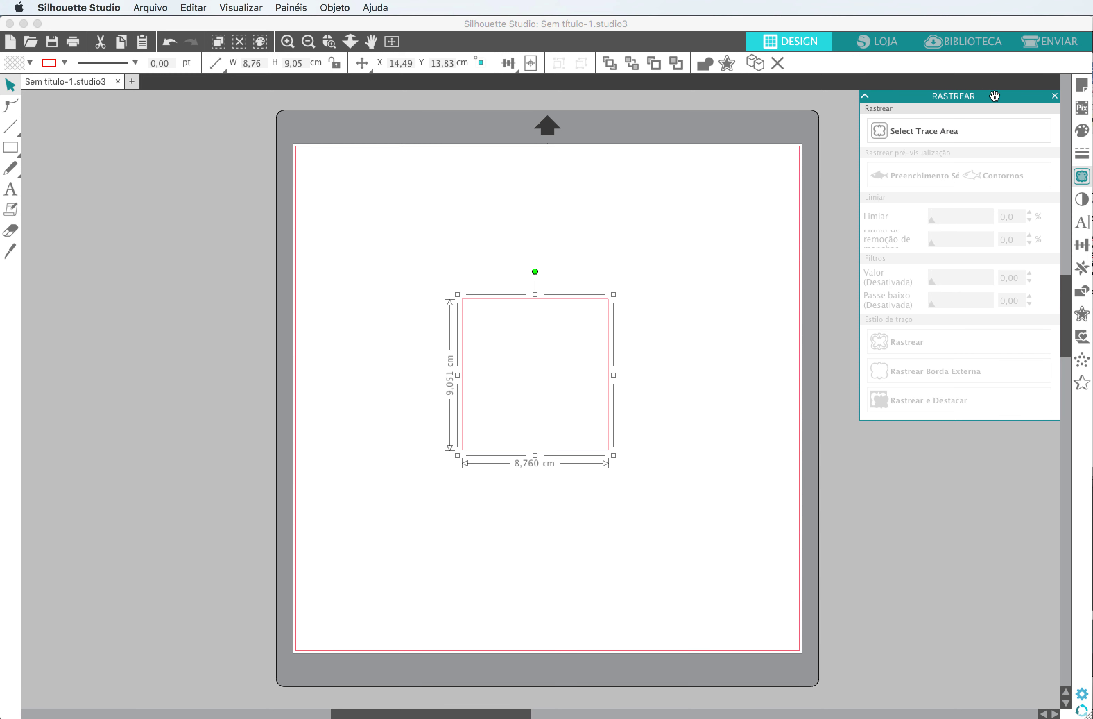
drag(980, 97, 182, 160)
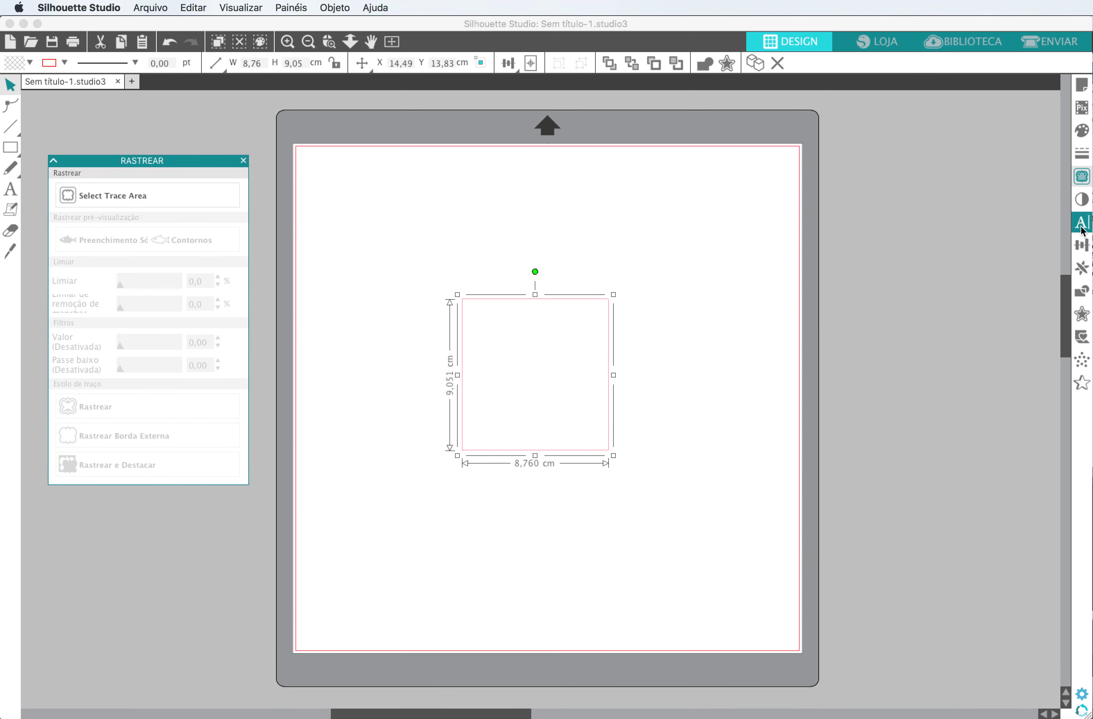
Step: View Efeitos de Imagem, Preencher, Estilo de Texto and Transformar alongside the detached Rastrear panel, and close the open panels
click(1080, 201)
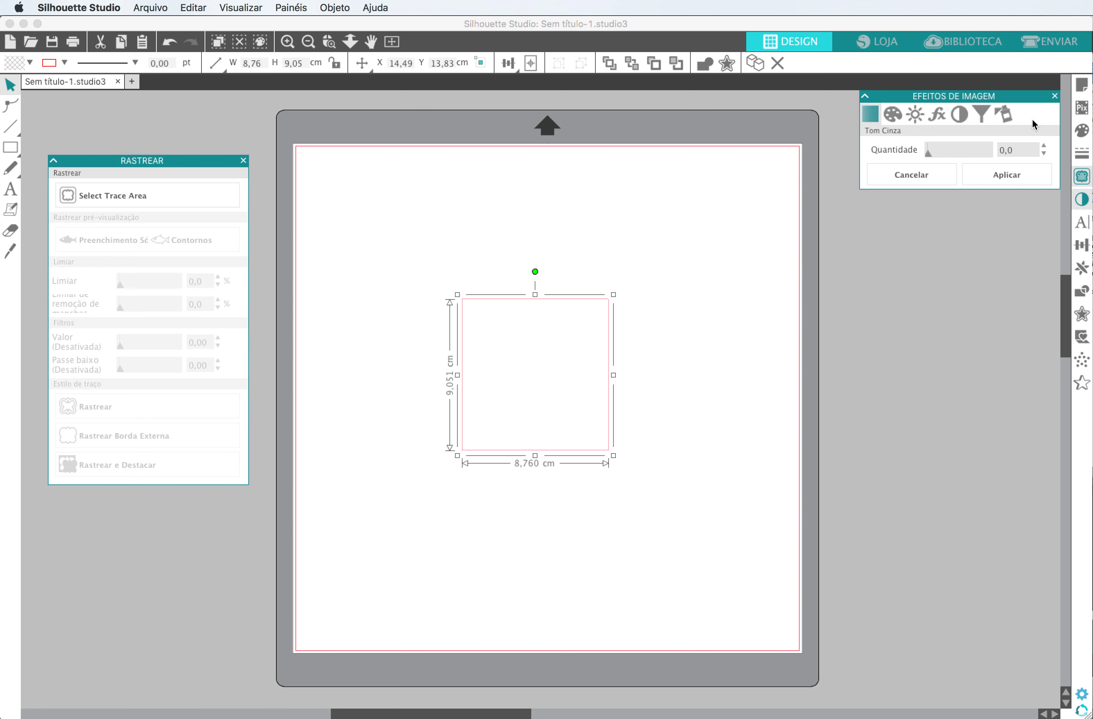
click(1082, 154)
click(1081, 132)
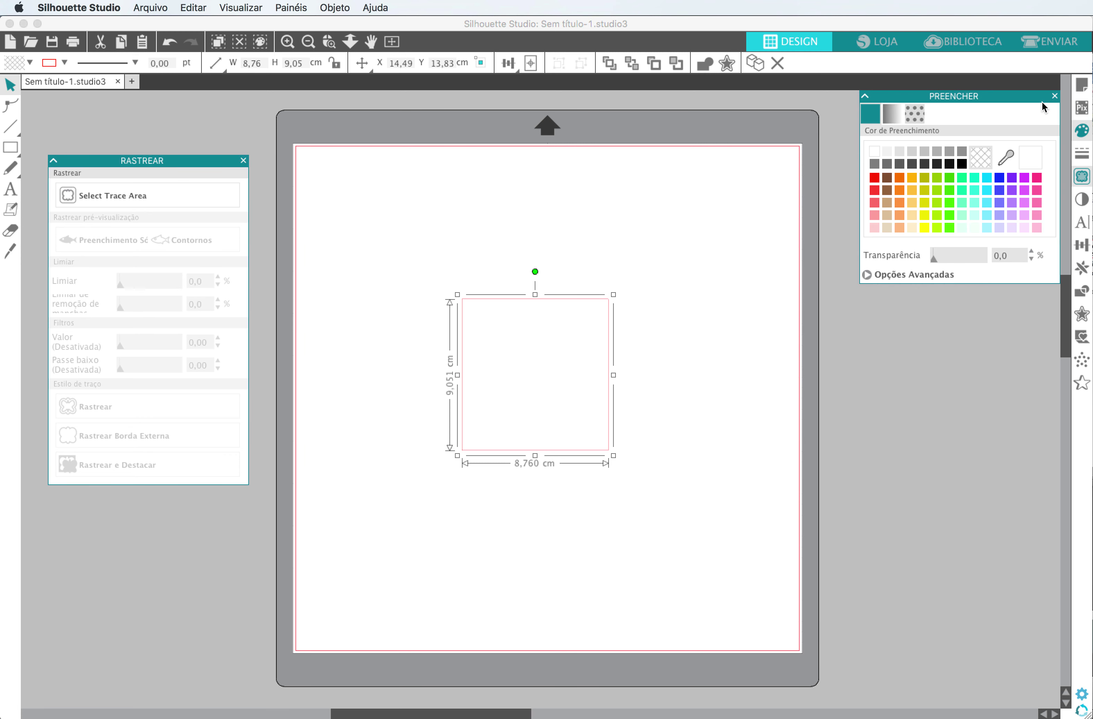
click(1082, 200)
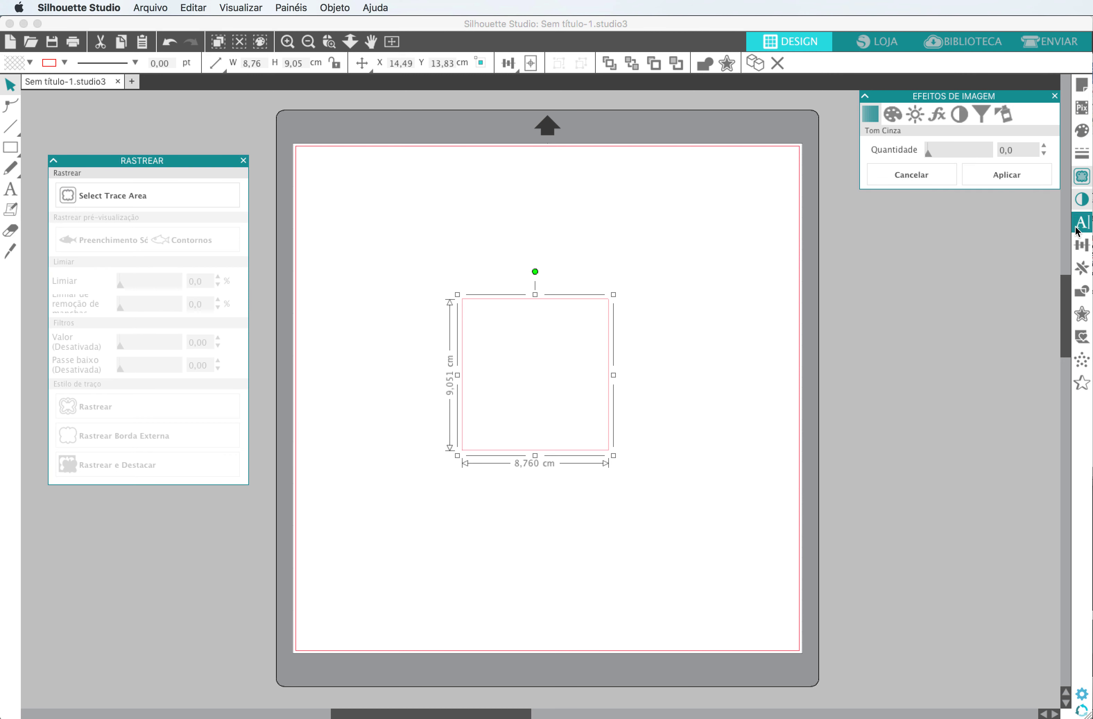
click(1081, 222)
click(1081, 245)
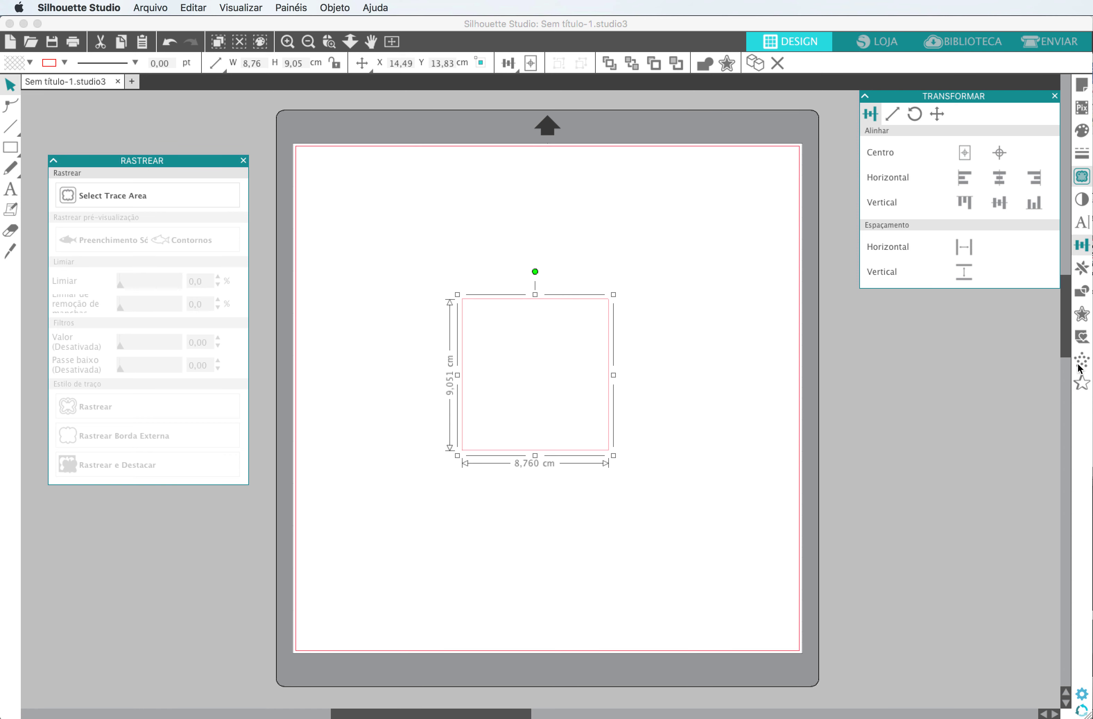
click(1055, 95)
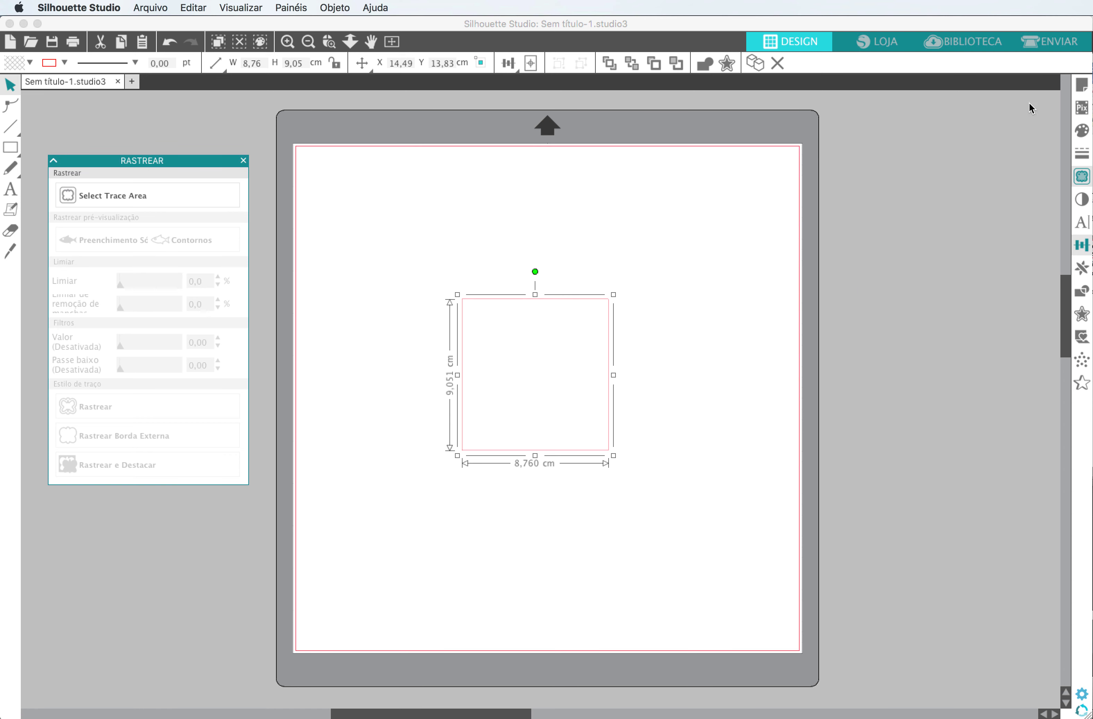
click(243, 159)
Step: Set the panel mode to Modo de painel único in the default preferences (Padrões)
click(1081, 695)
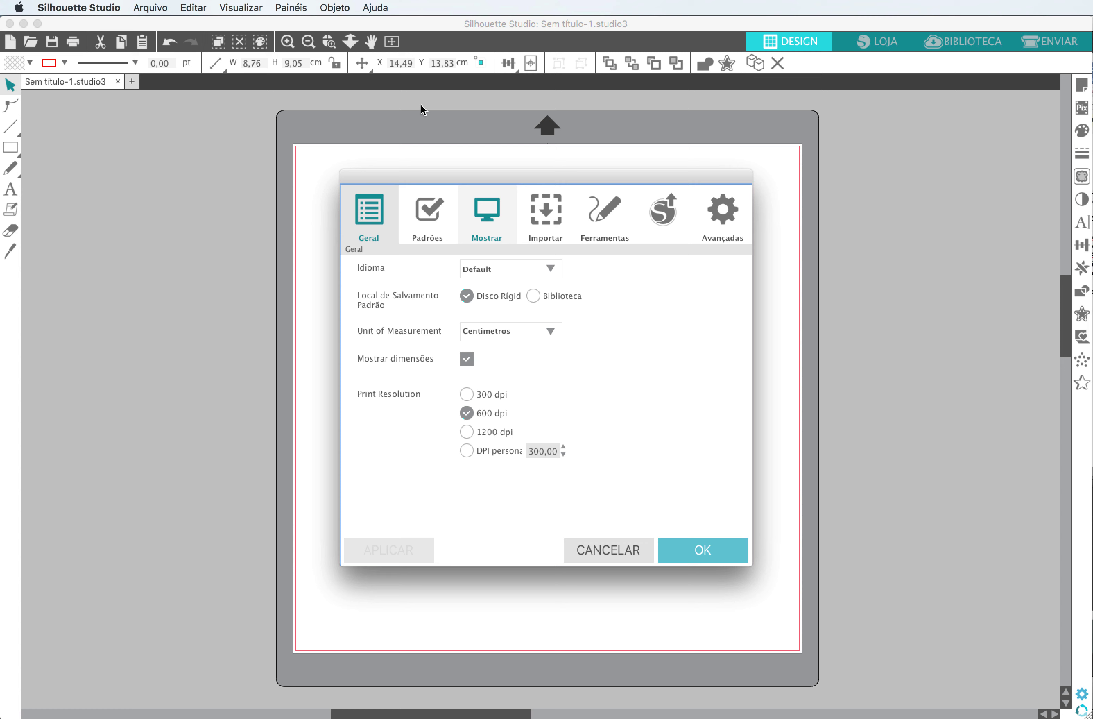
click(428, 214)
click(513, 411)
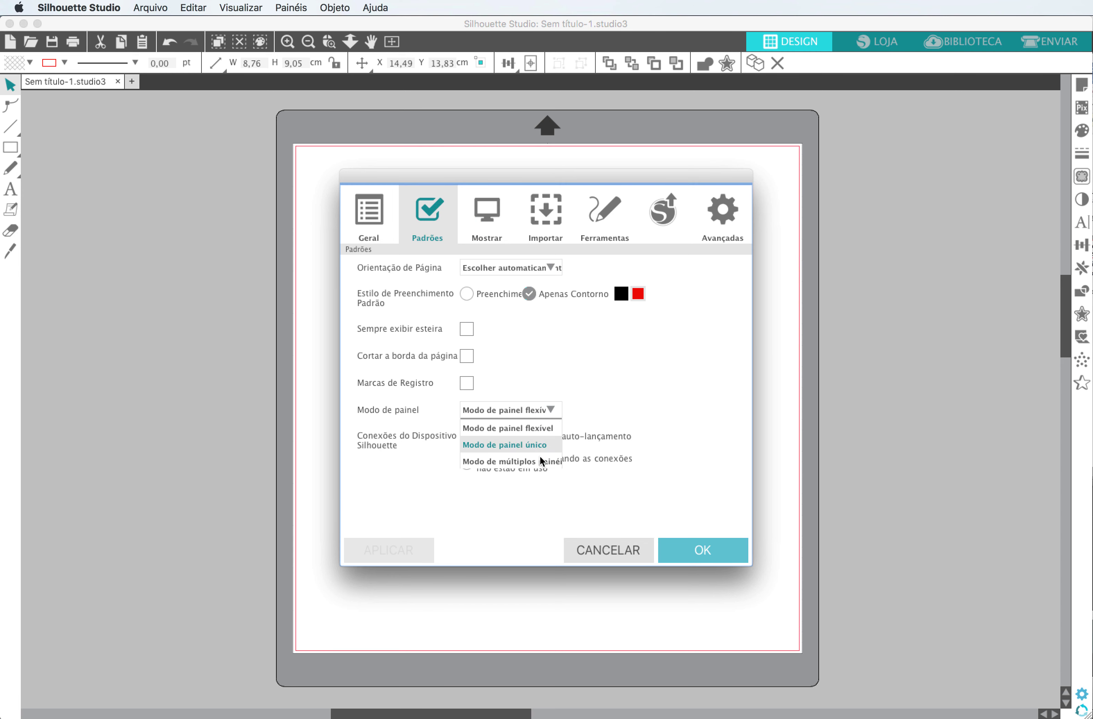
click(513, 445)
click(719, 554)
Step: Test the single panel mode by opening the panels in turn, from Popup through Transformar and Estilo de Texto to Efeitos de Imagem
click(1078, 337)
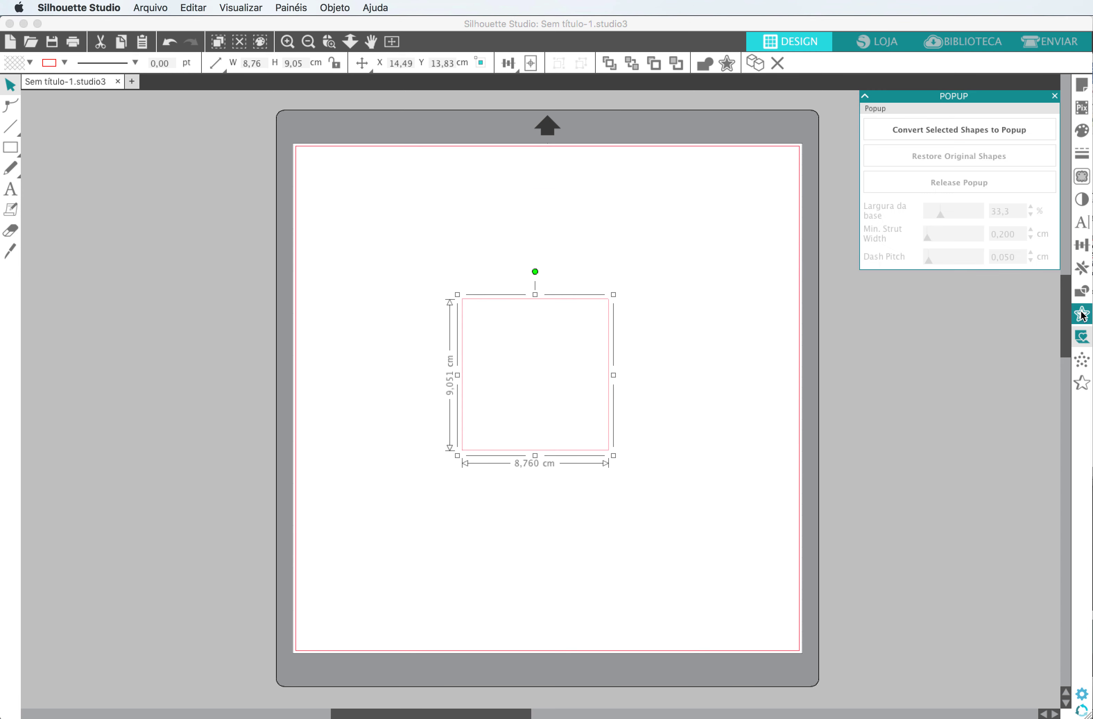
click(1081, 314)
click(1081, 291)
click(1083, 268)
click(1082, 245)
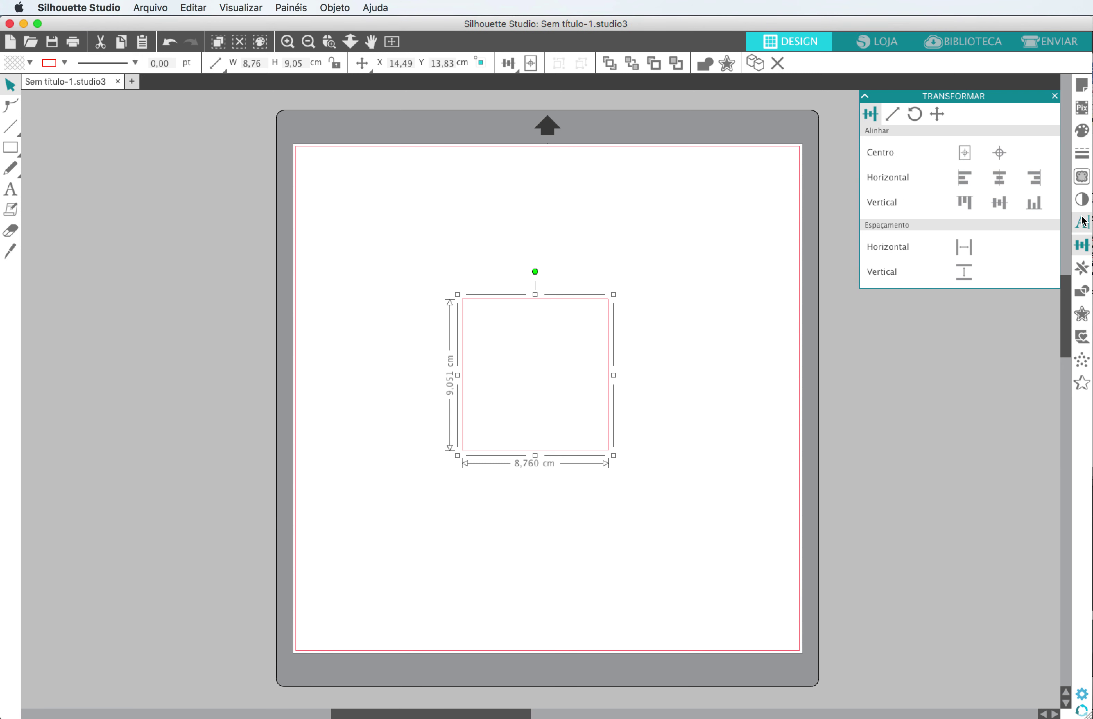
click(1082, 222)
click(1082, 199)
Step: Move the Efeitos de Imagem panel beside the cutting mat and open Transformar to check how the single panel mode handles it
drag(895, 98, 194, 257)
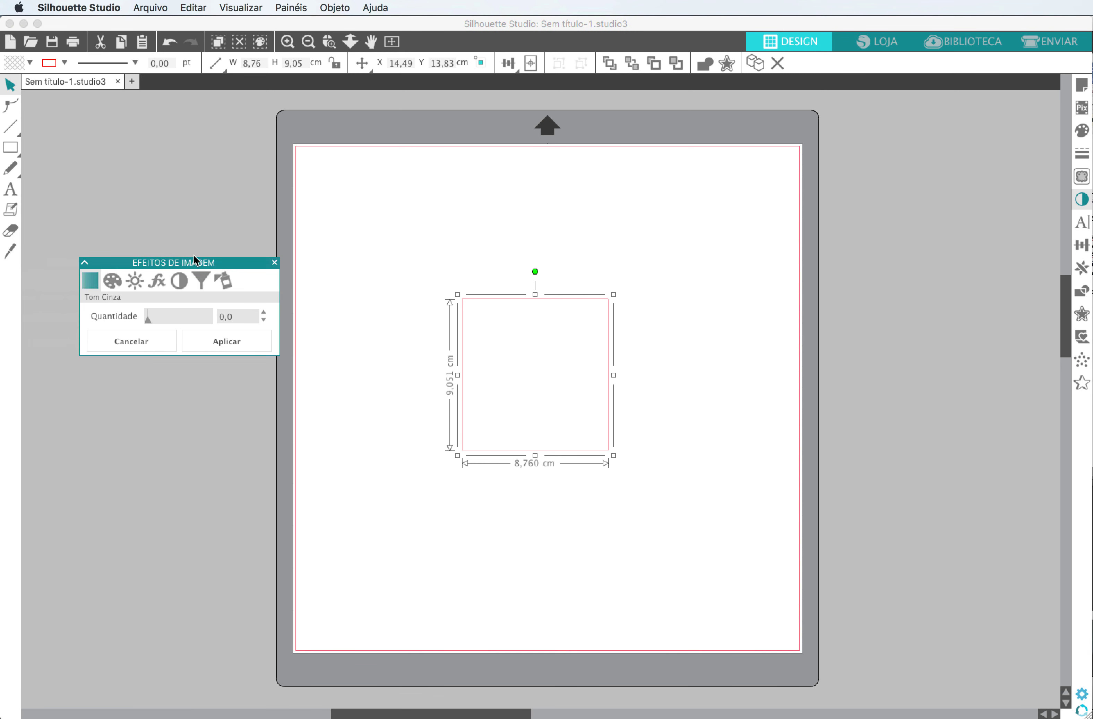
click(1082, 268)
click(1083, 245)
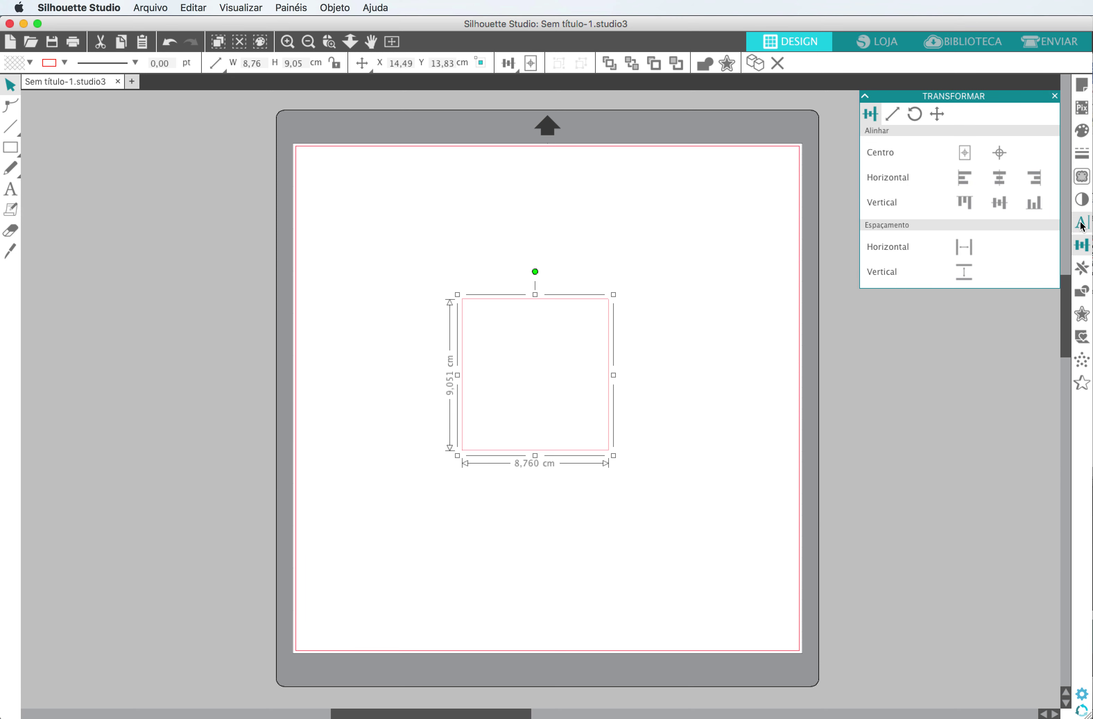
Step: Open the Estilo de Texto panel and return to Transformar to check the switching in single panel mode
click(1082, 222)
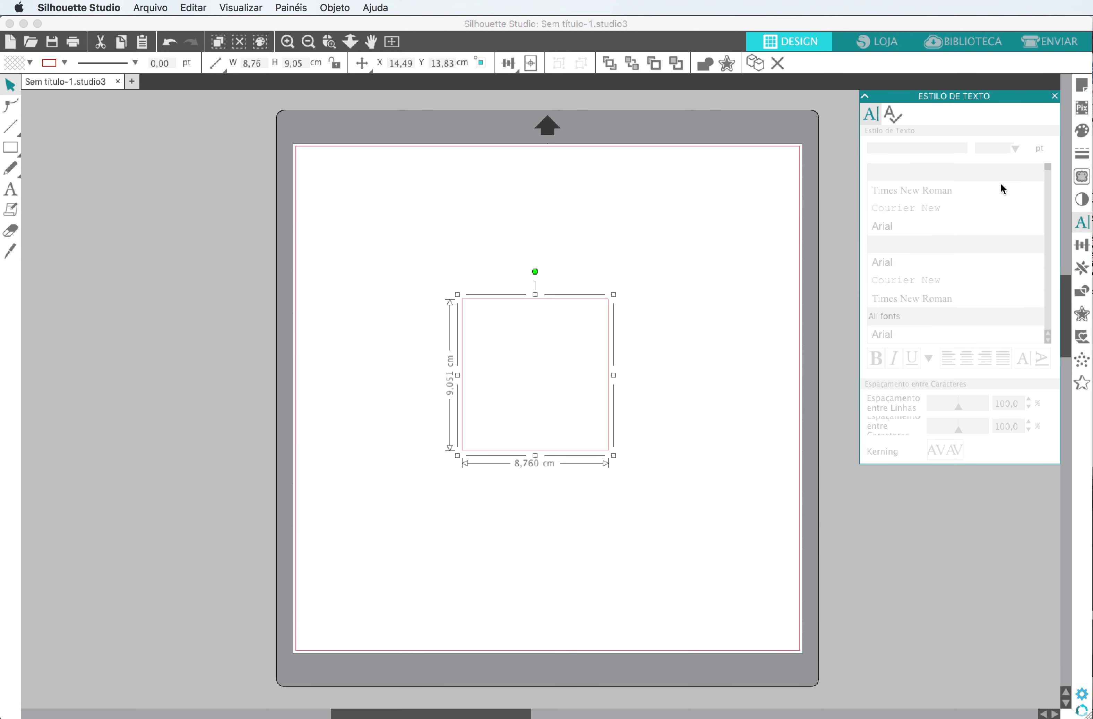
click(1082, 246)
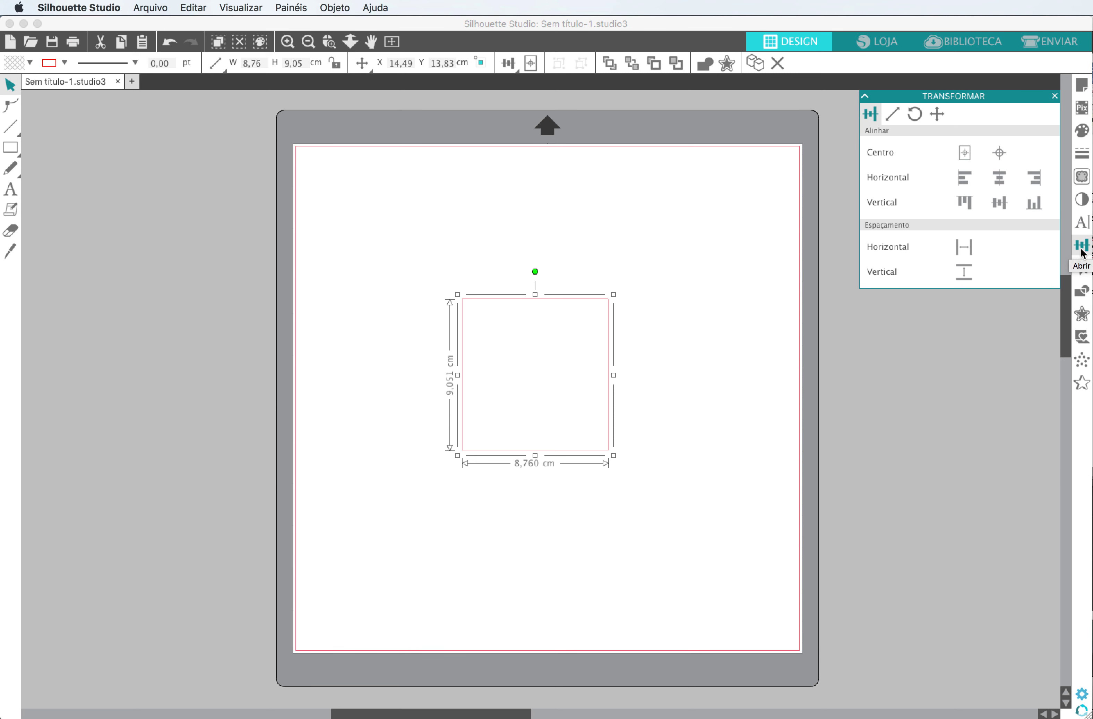
Step: Set the panel mode to Modo de múltiplos painéis in the default preferences (Padrões)
click(1081, 695)
click(428, 229)
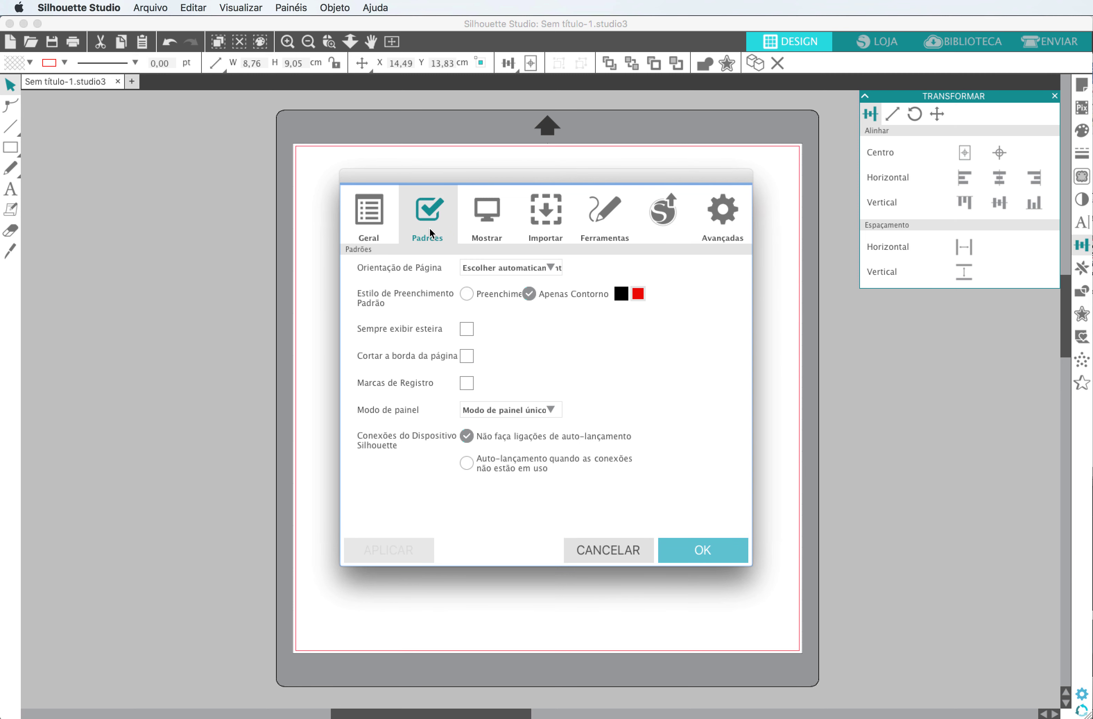
click(540, 411)
click(520, 462)
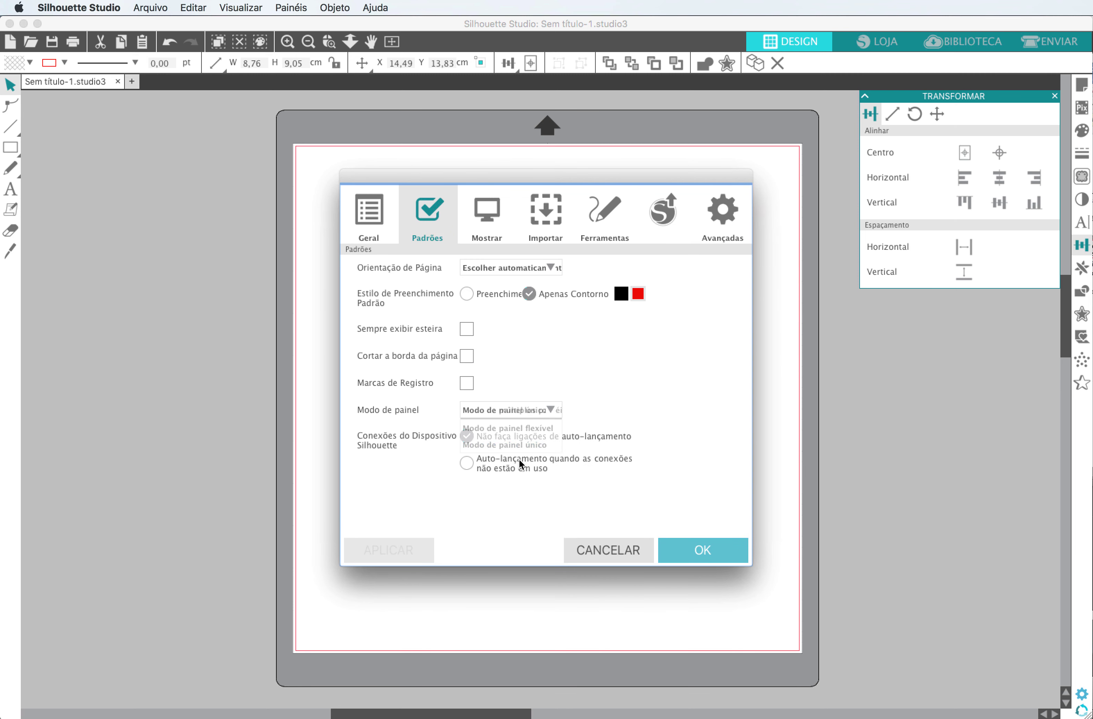
click(703, 549)
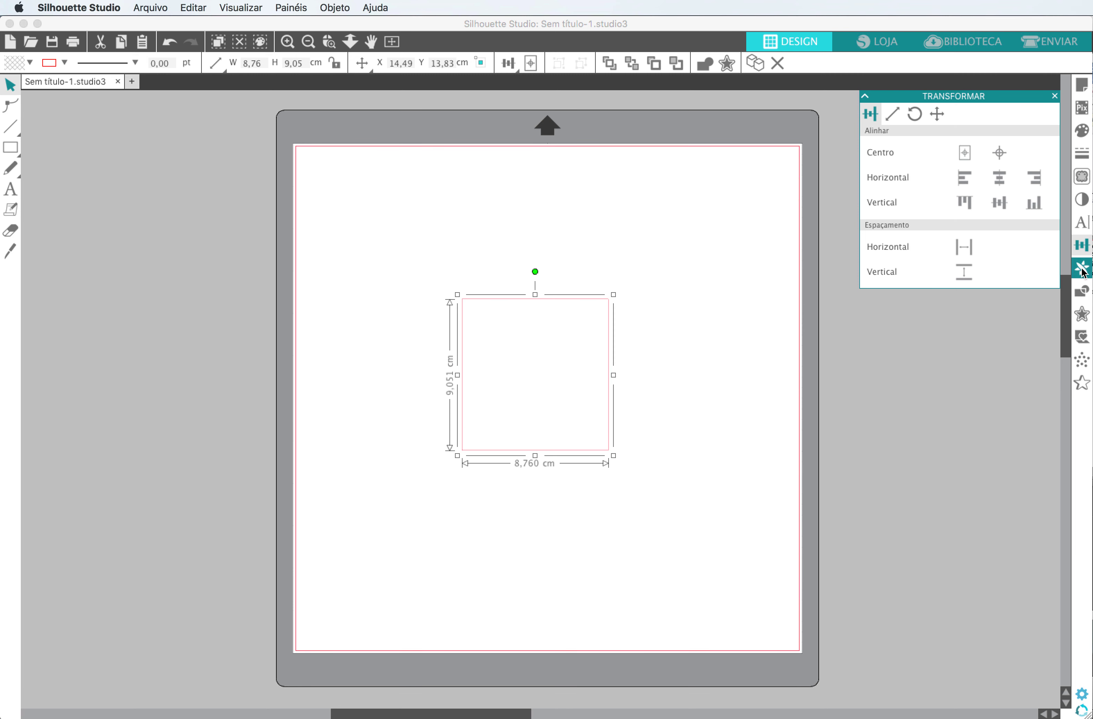
Step: Test the multiple panel mode by opening Replicar, Estilo de Texto and Modificar, moving the first two beside the cutting mat
click(1082, 267)
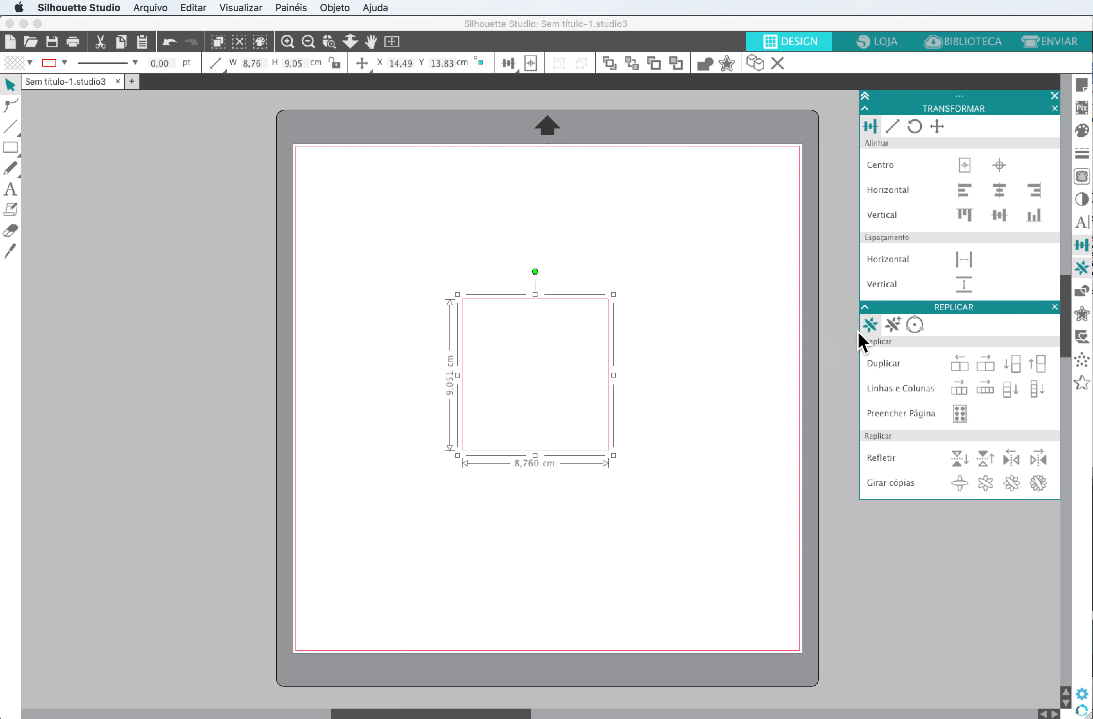
drag(913, 309, 183, 295)
click(1083, 222)
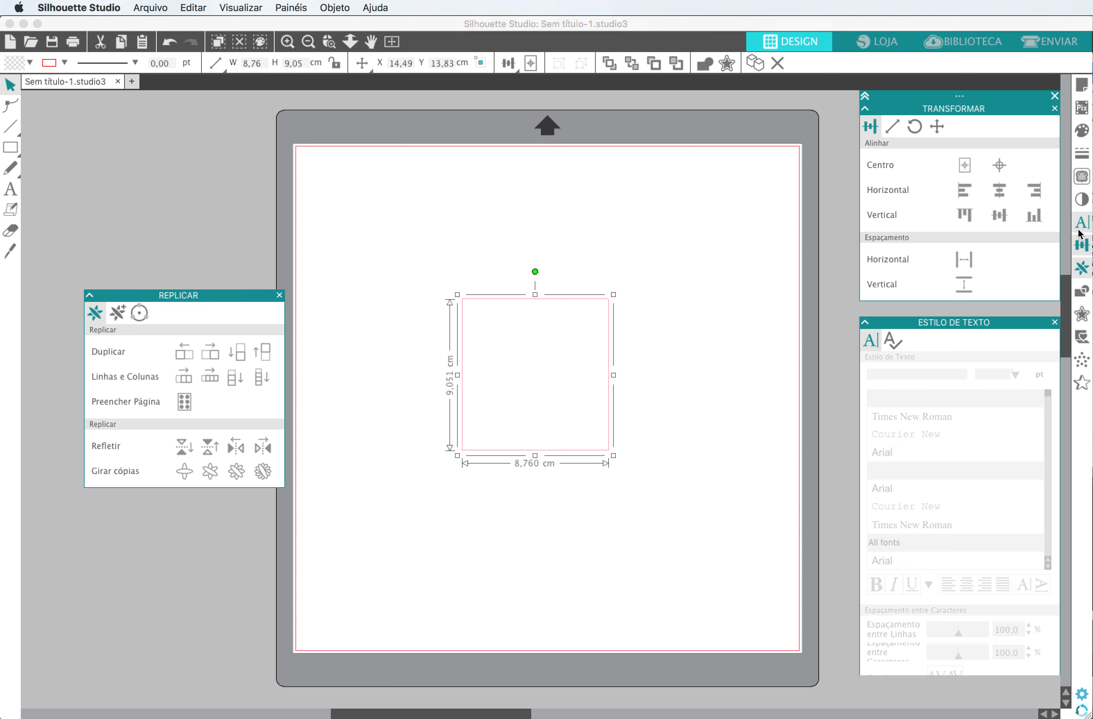
drag(1045, 307, 321, 195)
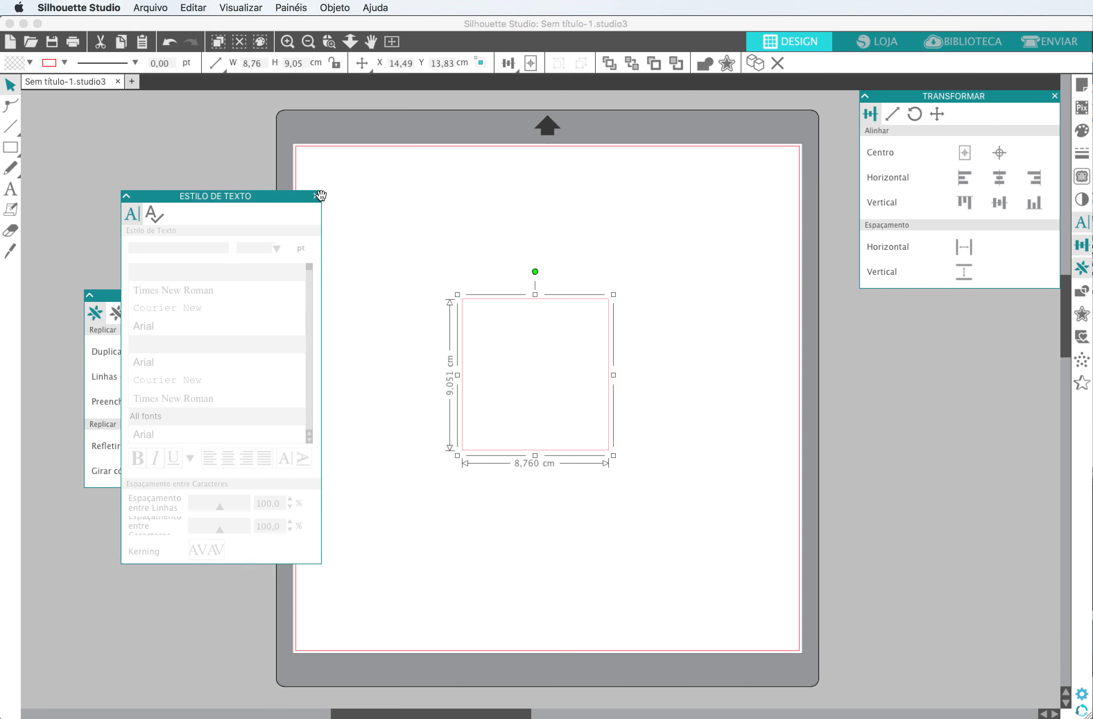
click(1083, 290)
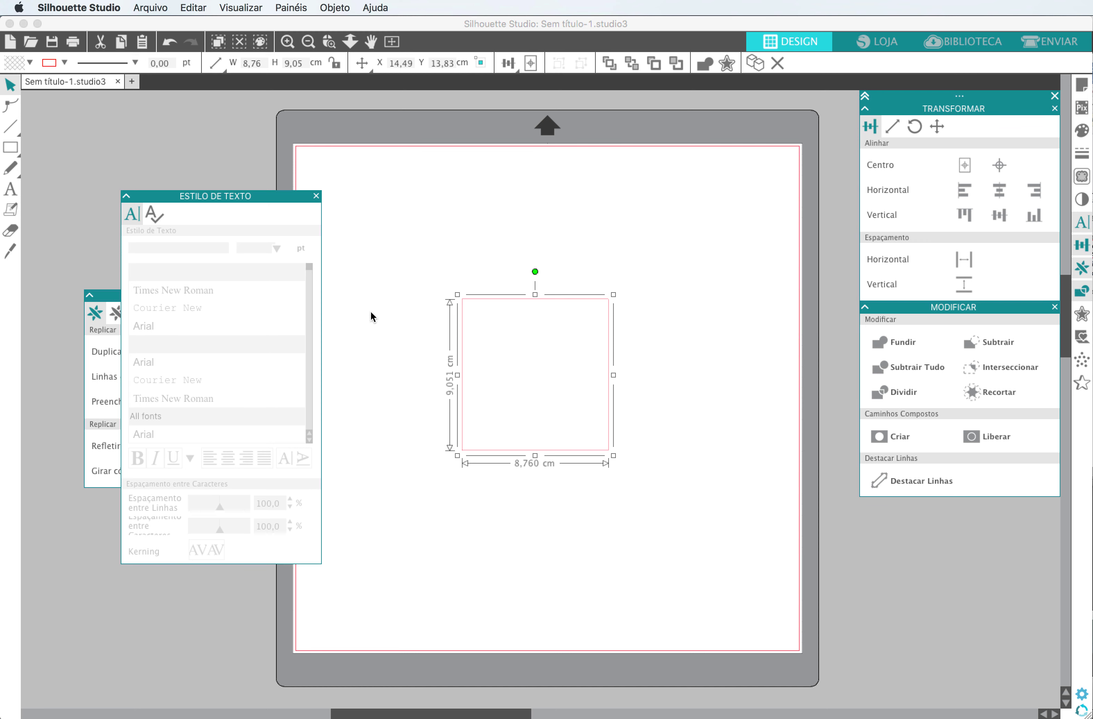
Step: Close the Estilo de Texto, Replicar, Modificar and Transformar panels
click(315, 197)
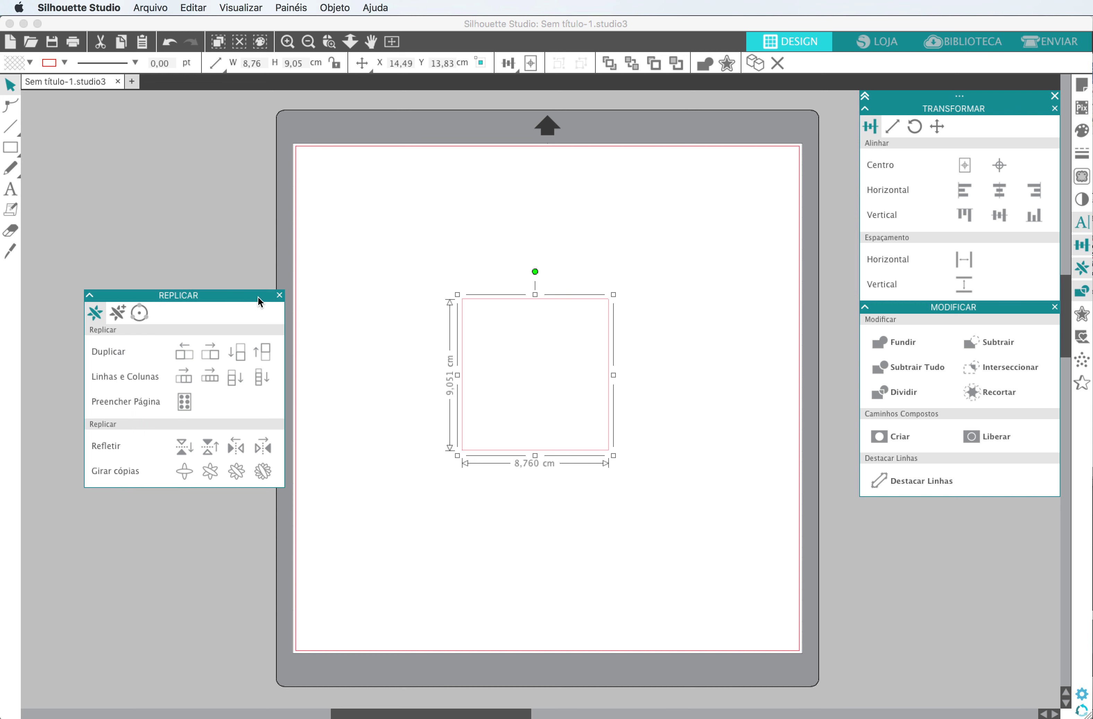
click(282, 295)
click(1053, 309)
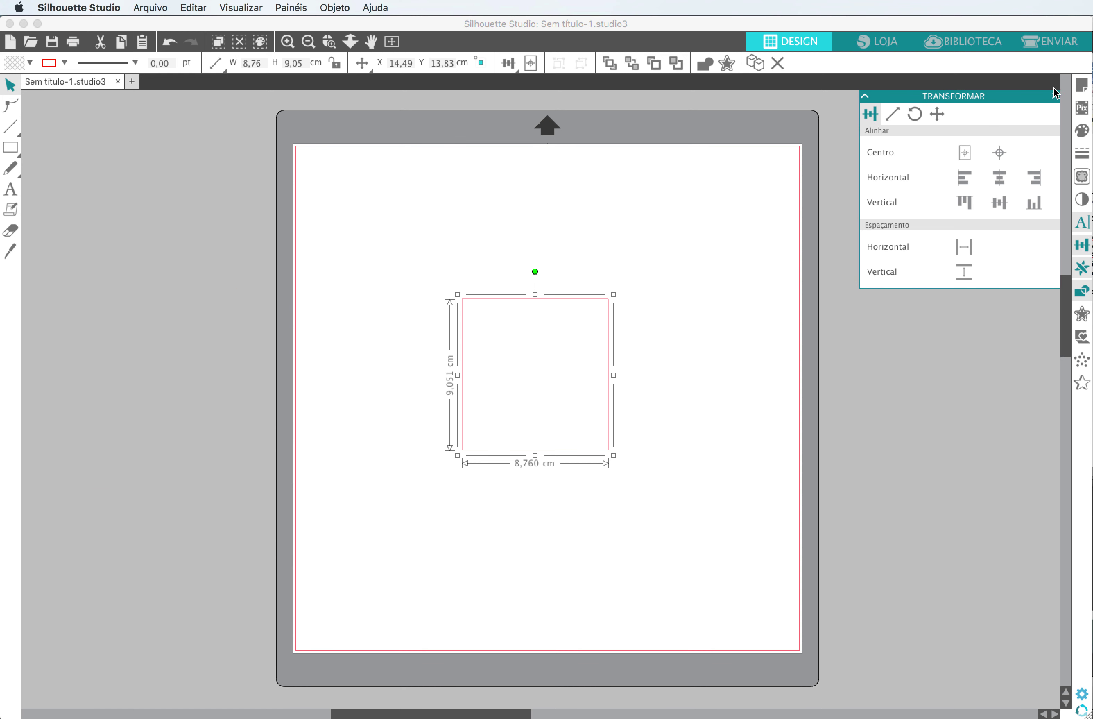
click(1054, 96)
Step: Set the panel mode to Modo de painel flexível in the default preferences (Padrões)
click(1082, 693)
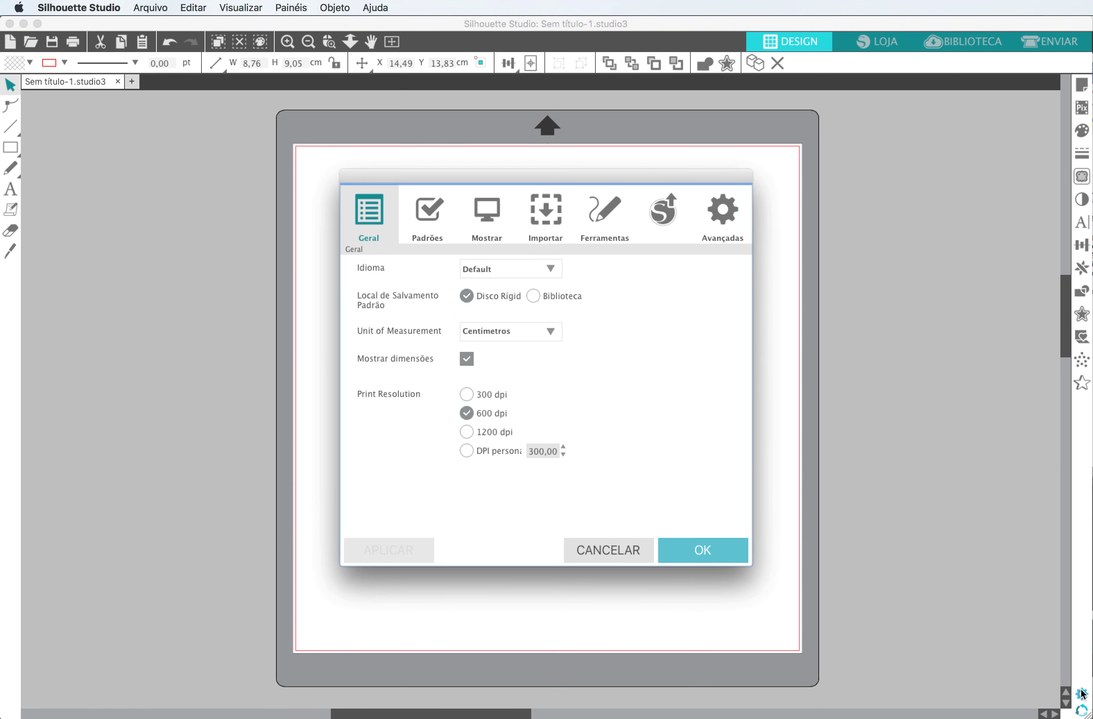
click(430, 228)
click(497, 409)
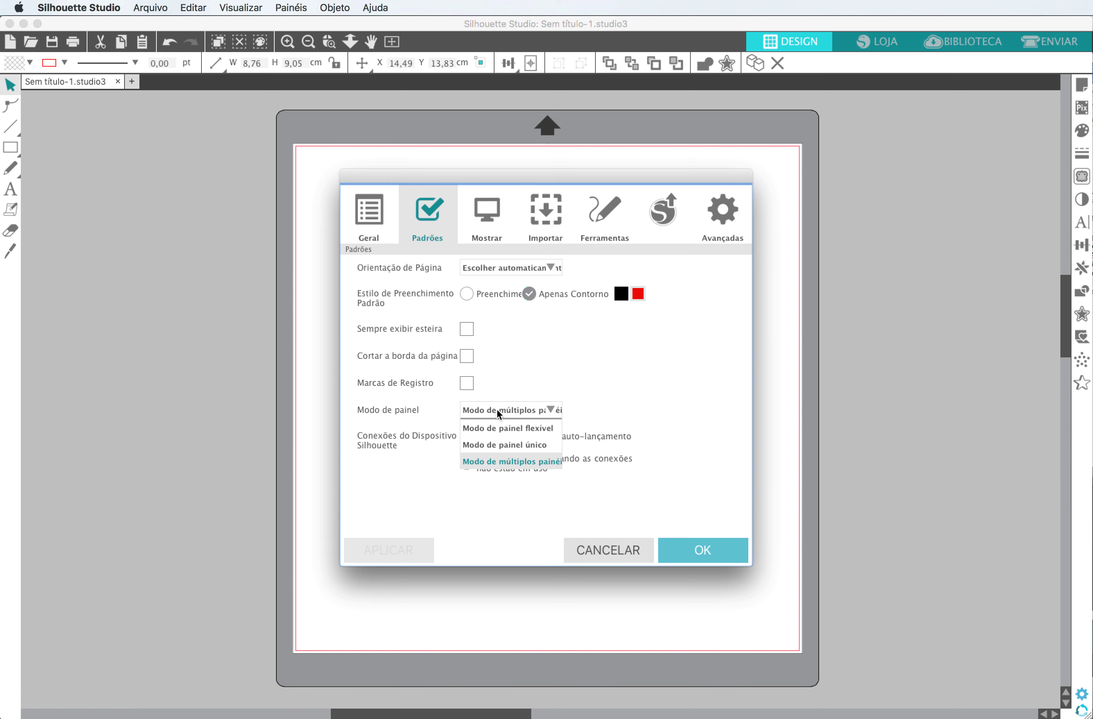
click(506, 429)
click(690, 549)
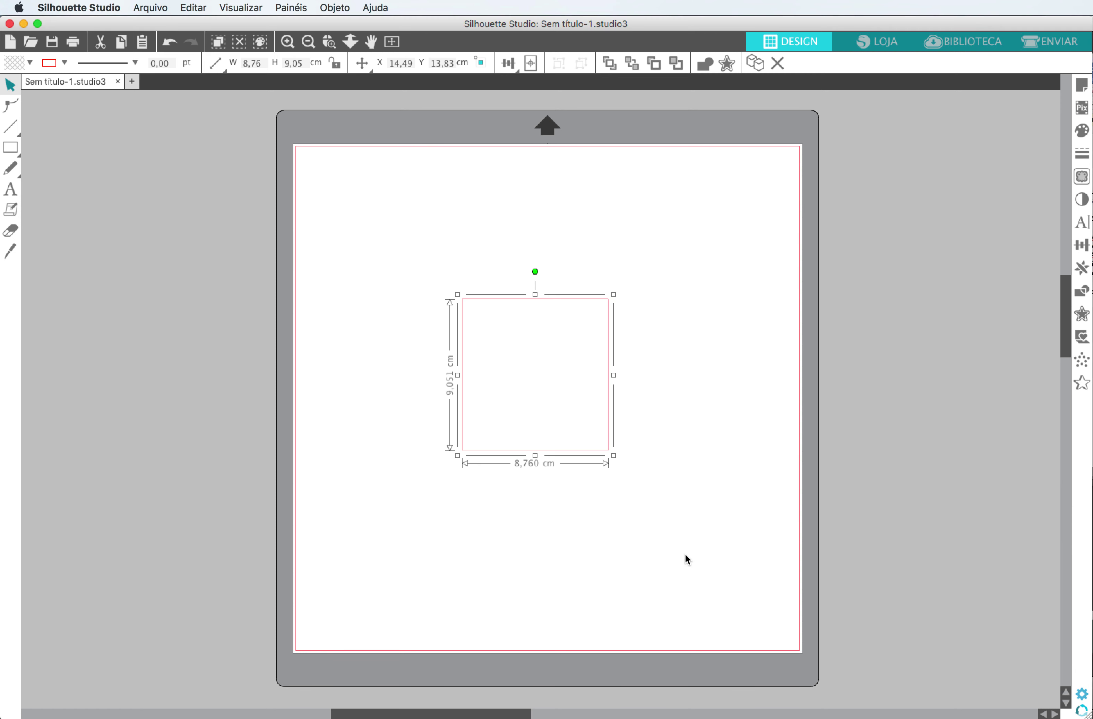
Step: Test the flexible panel mode by opening panels in turn, including Transformar, Rastrear, Configuração de Página and Preencher
click(1078, 247)
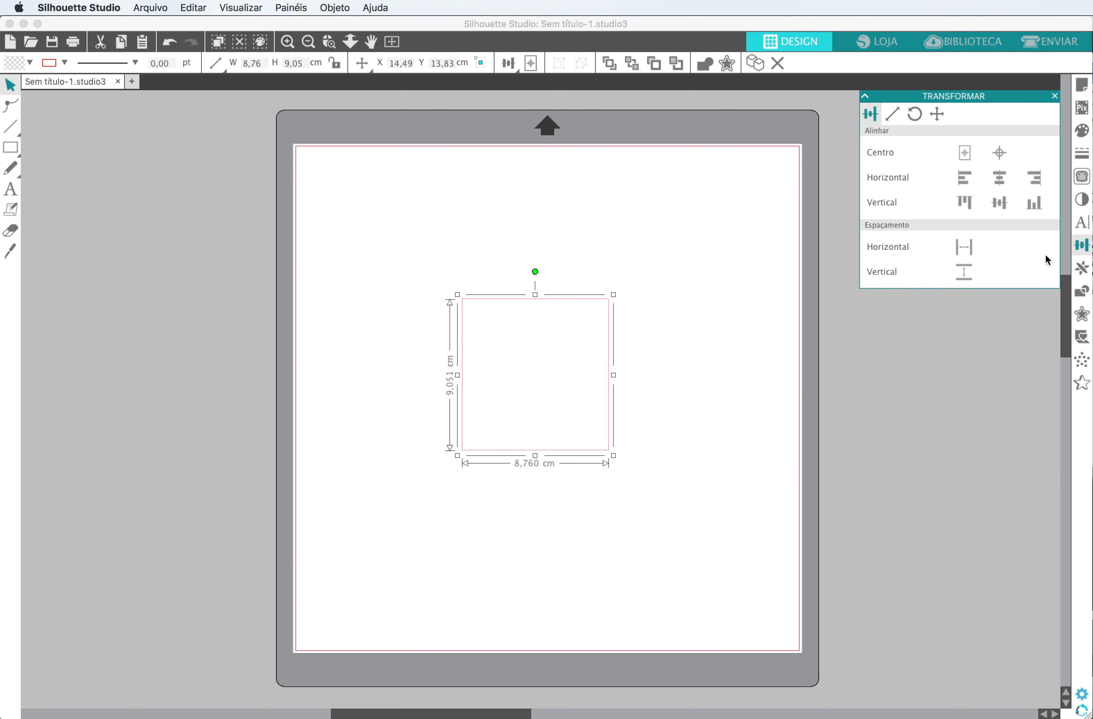
click(1073, 177)
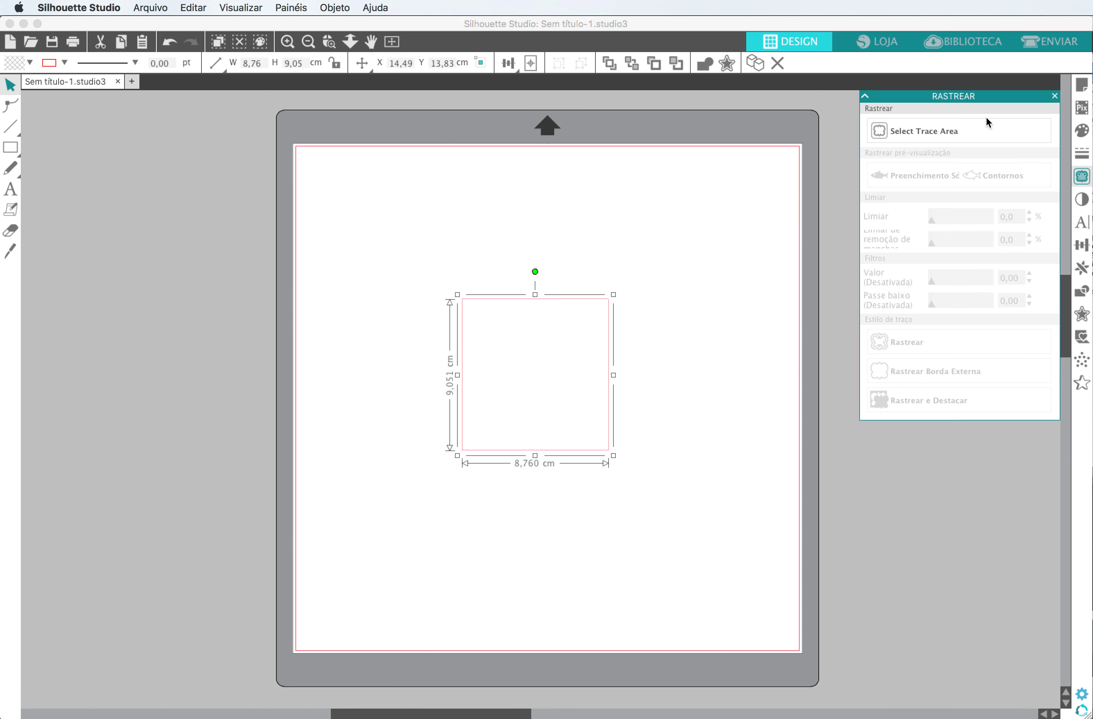
click(1081, 131)
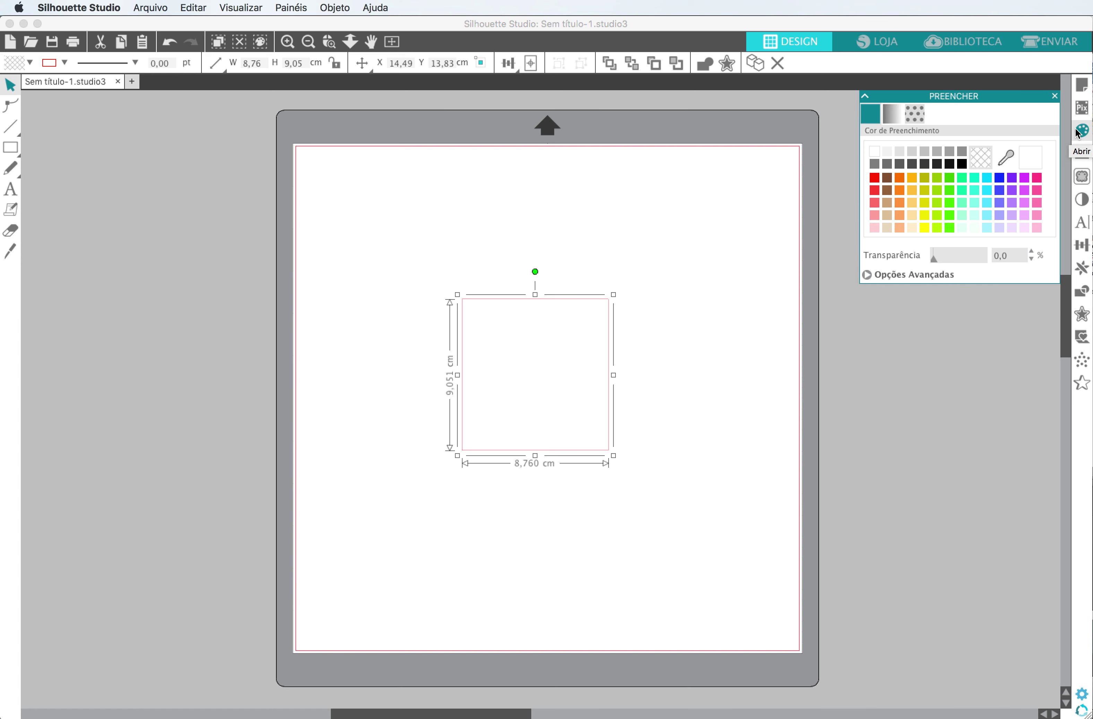
click(1081, 108)
click(1082, 87)
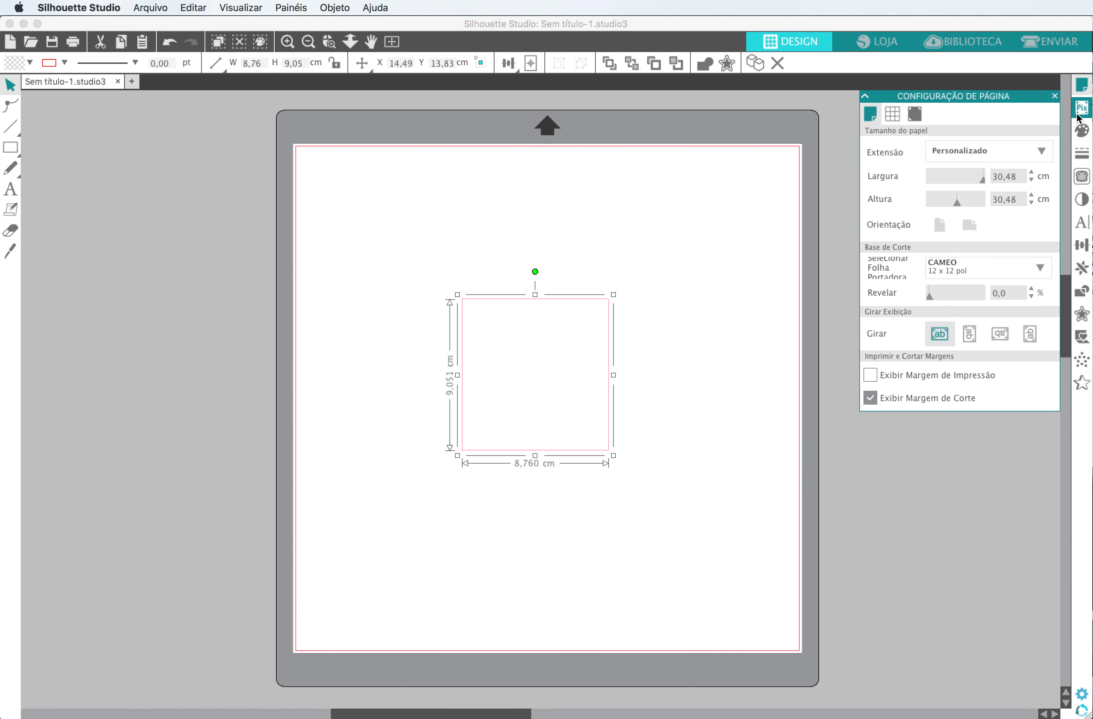
click(1082, 108)
click(1082, 130)
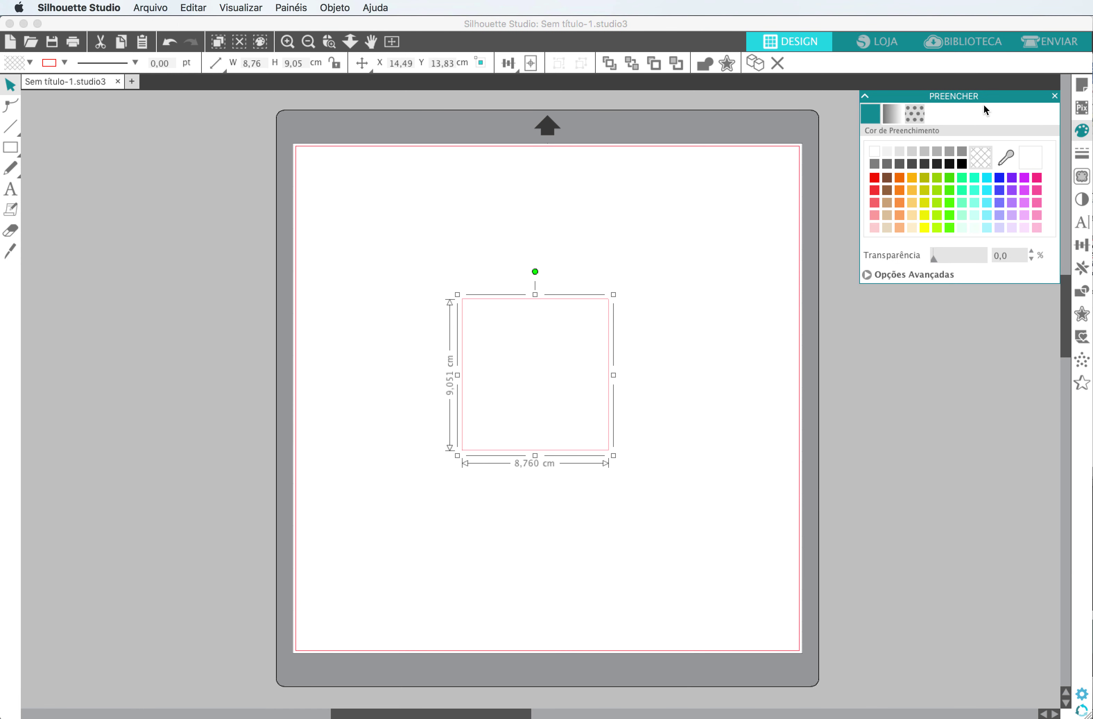
Step: Move the Preencher panel beside the cutting mat and open Efeitos de Imagem and Estilo de Linha alongside it
drag(978, 95, 208, 214)
click(1082, 200)
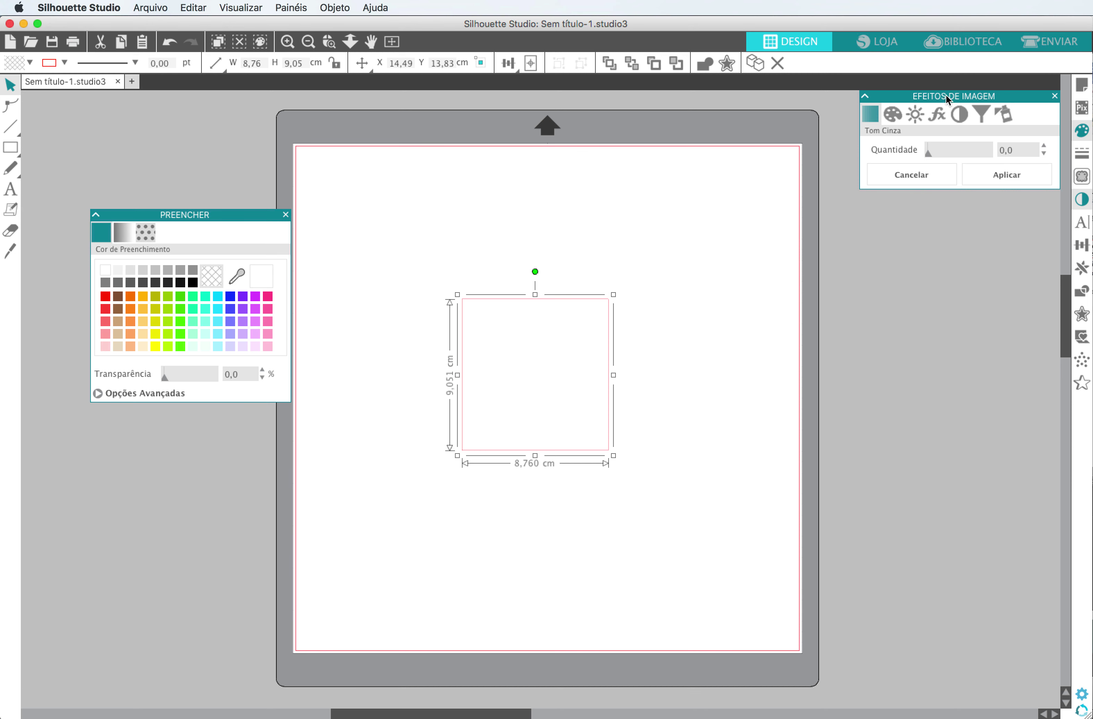
click(1082, 152)
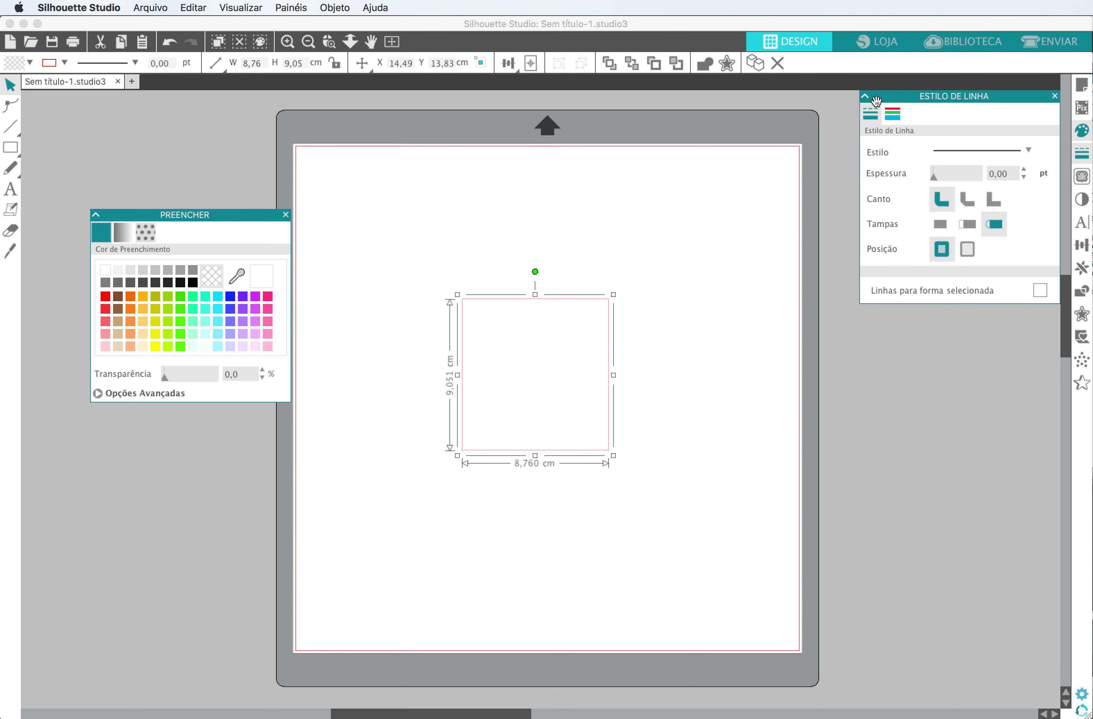
Step: Collapse, reposition and re-expand the detached Preencher panel, and close it together with Estilo de Linha
click(96, 216)
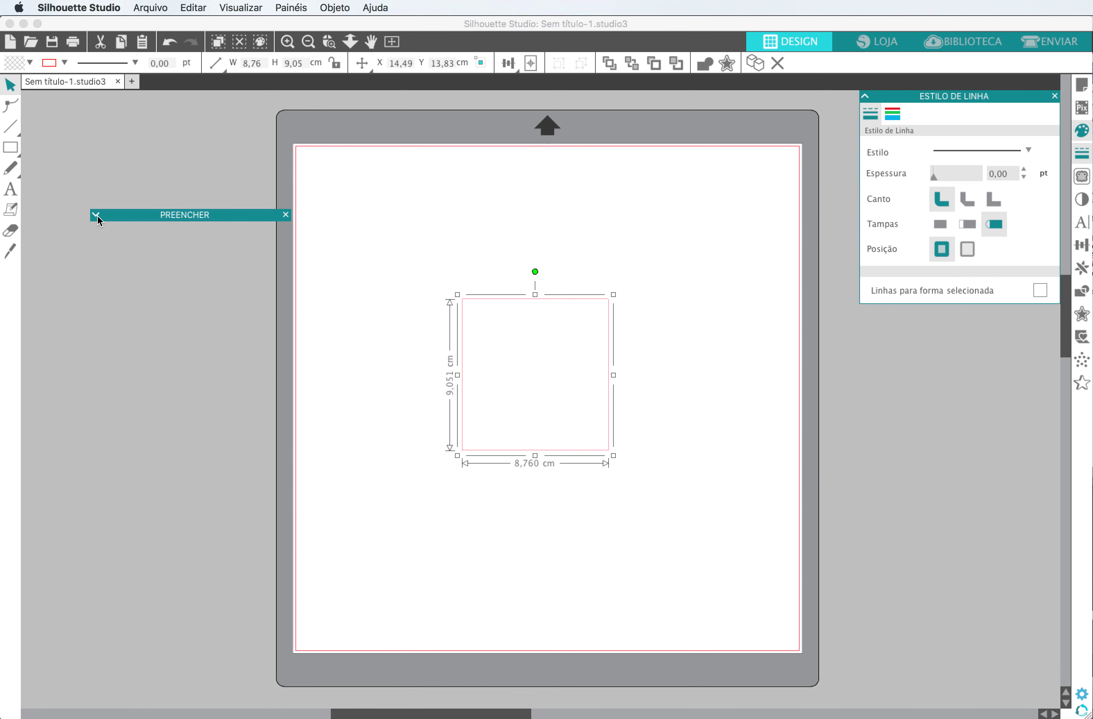
drag(186, 218, 140, 179)
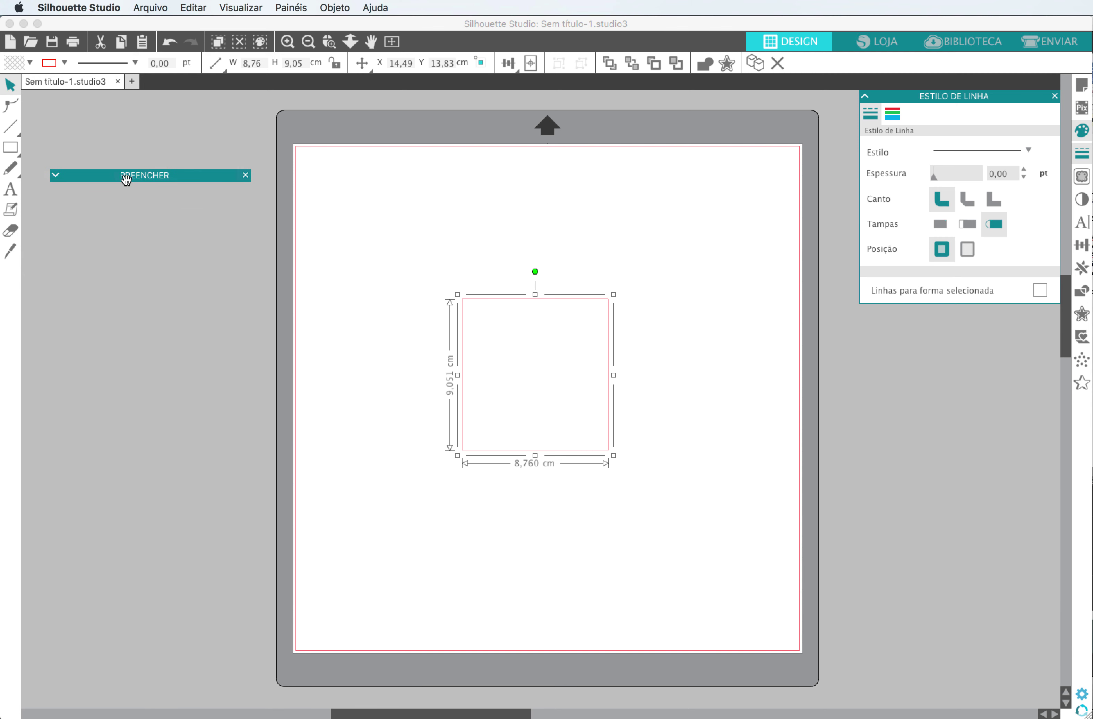
click(56, 175)
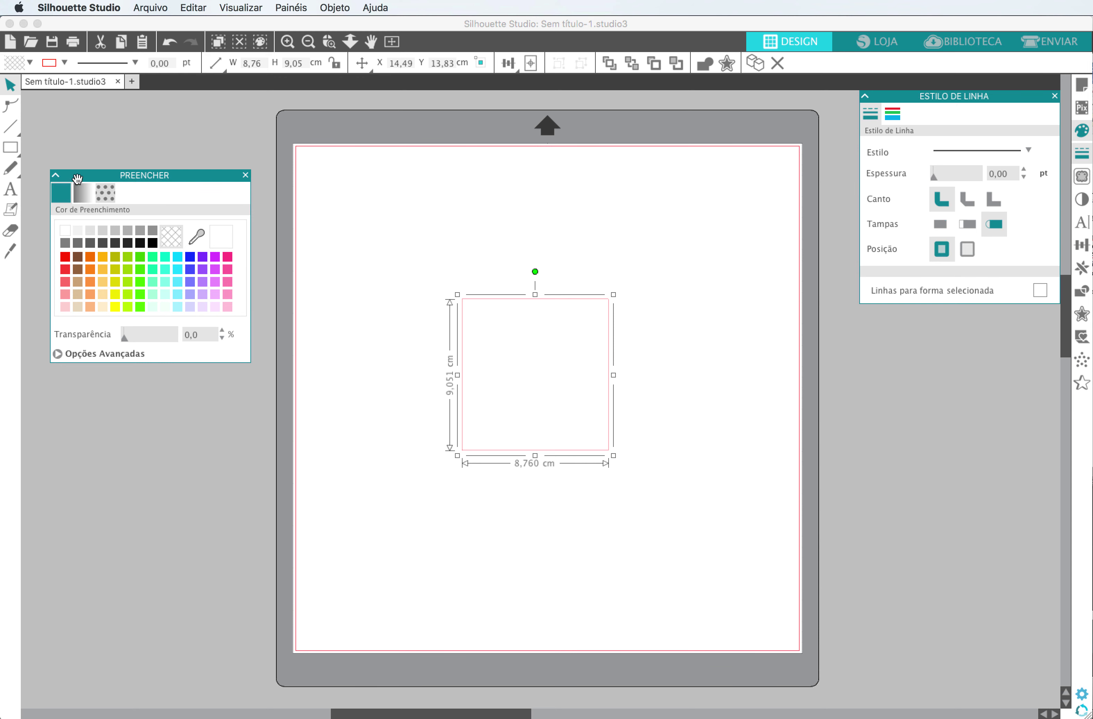
click(245, 177)
click(1054, 95)
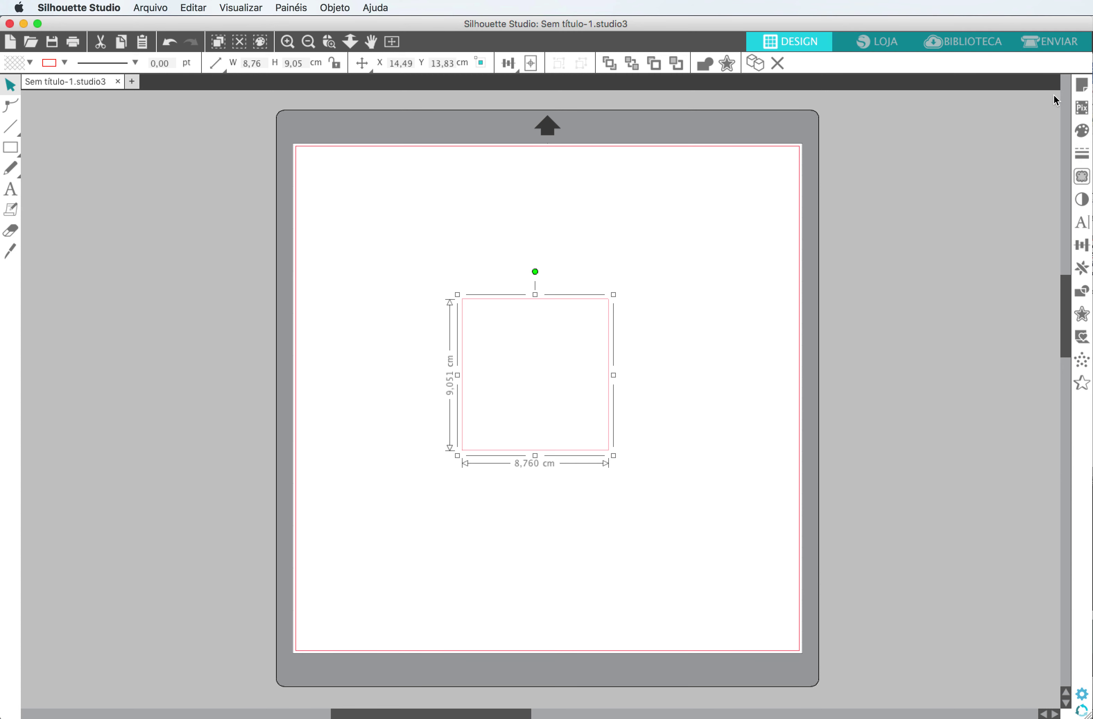
Step: Detach the Estilo de Linha and Preencher panels beside the cutting mat, placing Preencher below Estilo de Linha
click(1082, 130)
click(1082, 153)
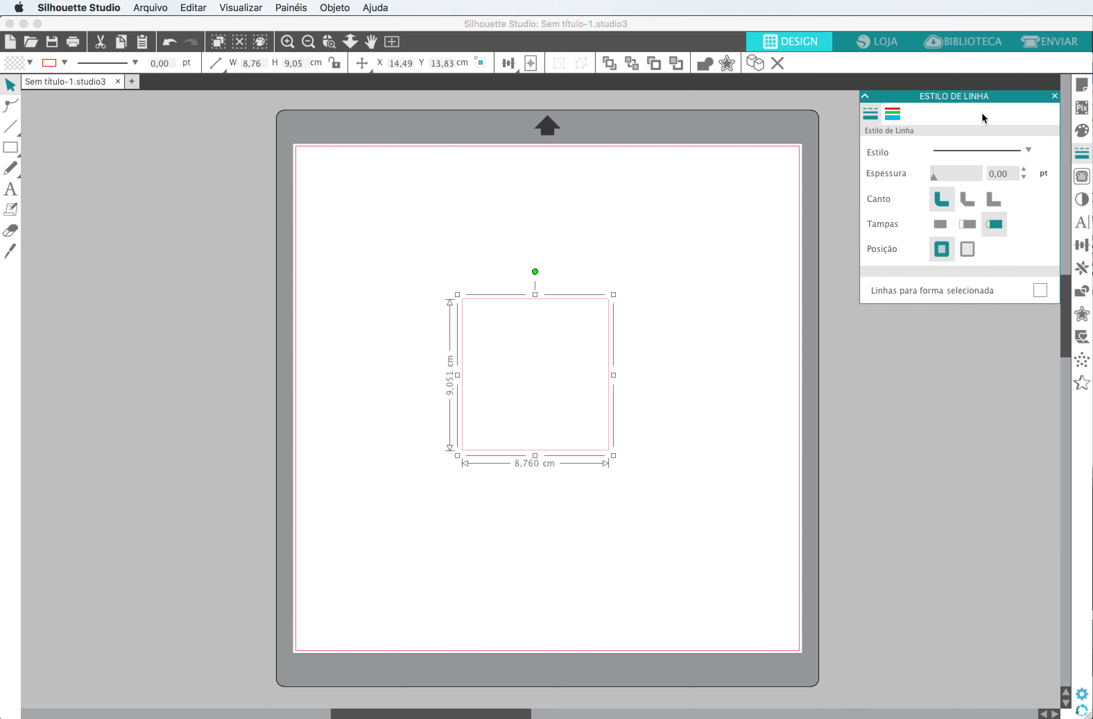
mouse_move(988, 95)
mouse_down()
mouse_move(578, 185)
mouse_move(182, 142)
mouse_move(179, 122)
mouse_up()
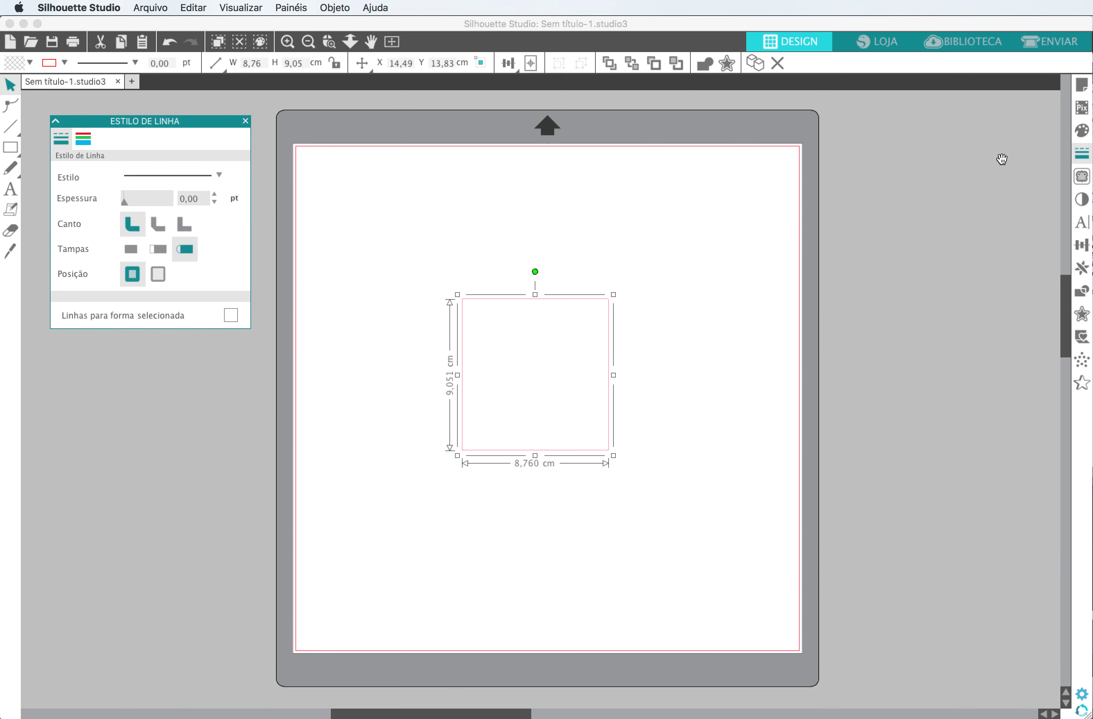
click(1082, 177)
click(1082, 132)
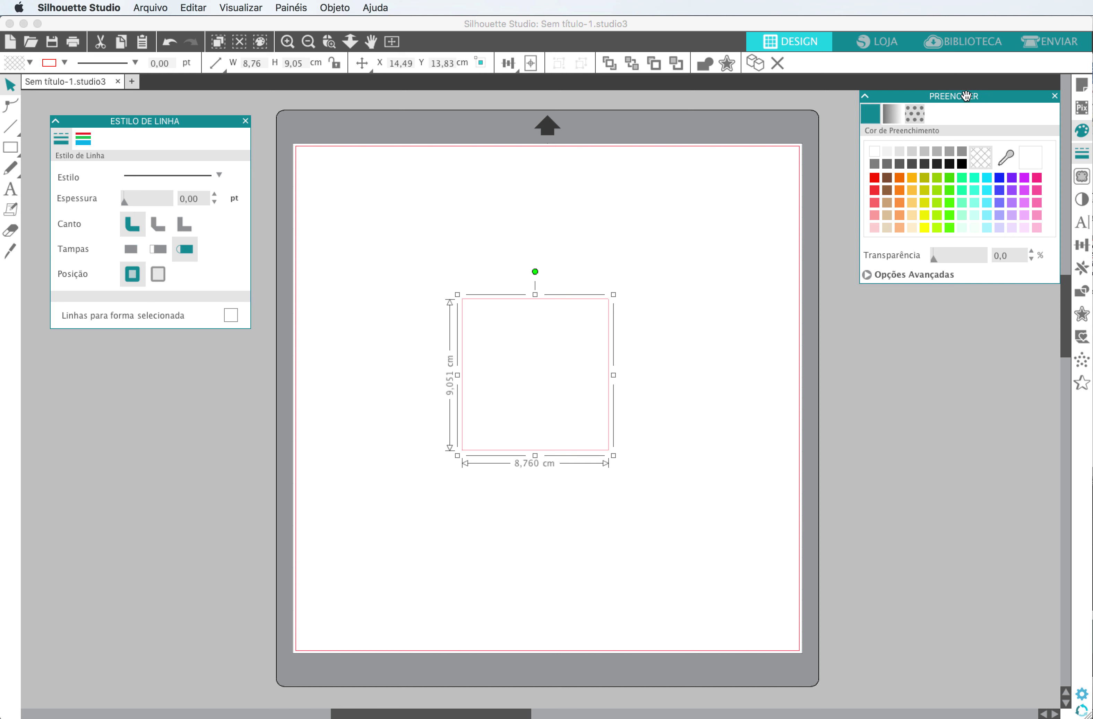
drag(969, 97, 249, 431)
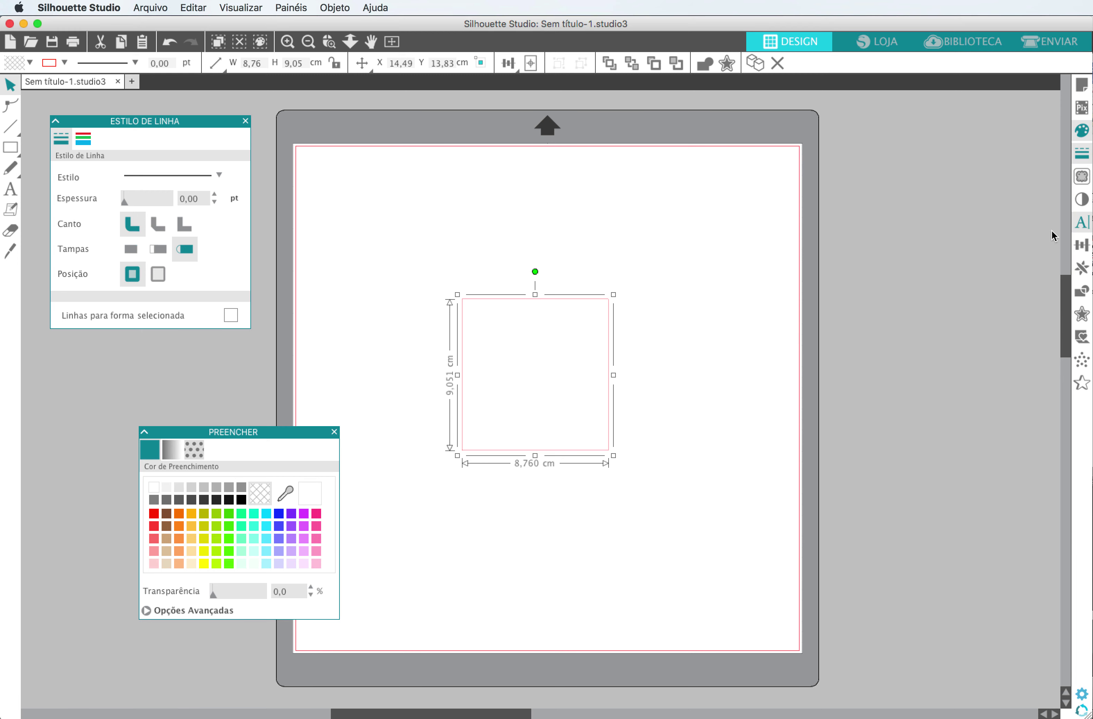
Step: Open the Estilo de Texto panel and dock the detached Preencher panel under Estilo de Linha as one group
click(1077, 225)
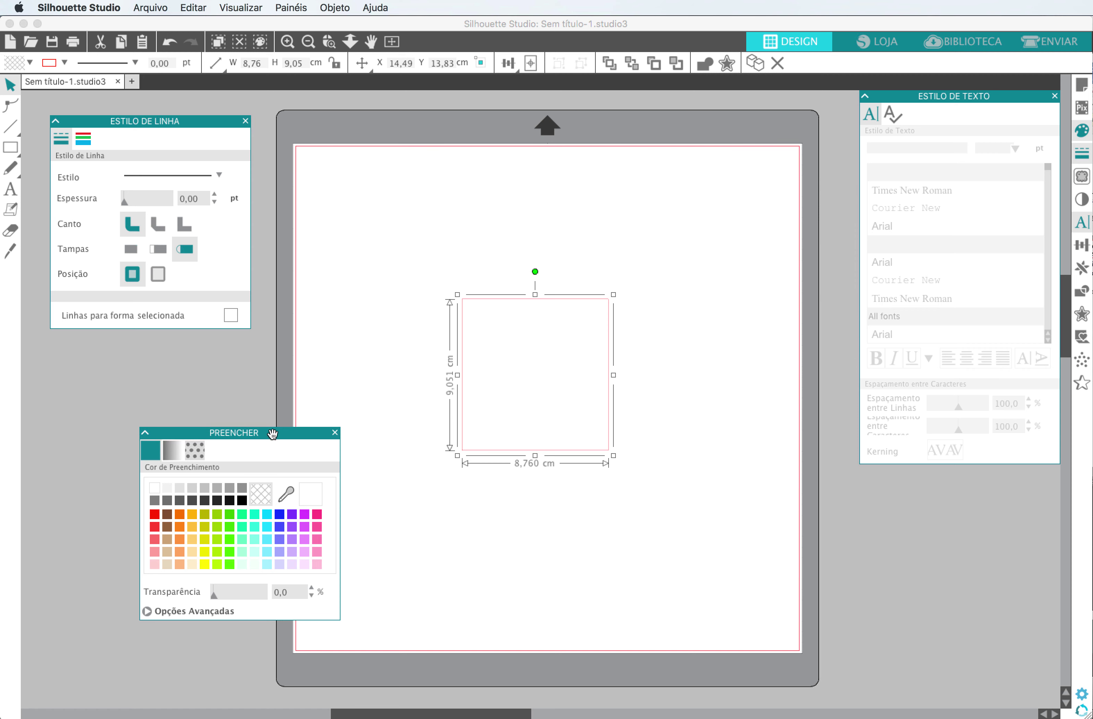
drag(247, 434, 168, 330)
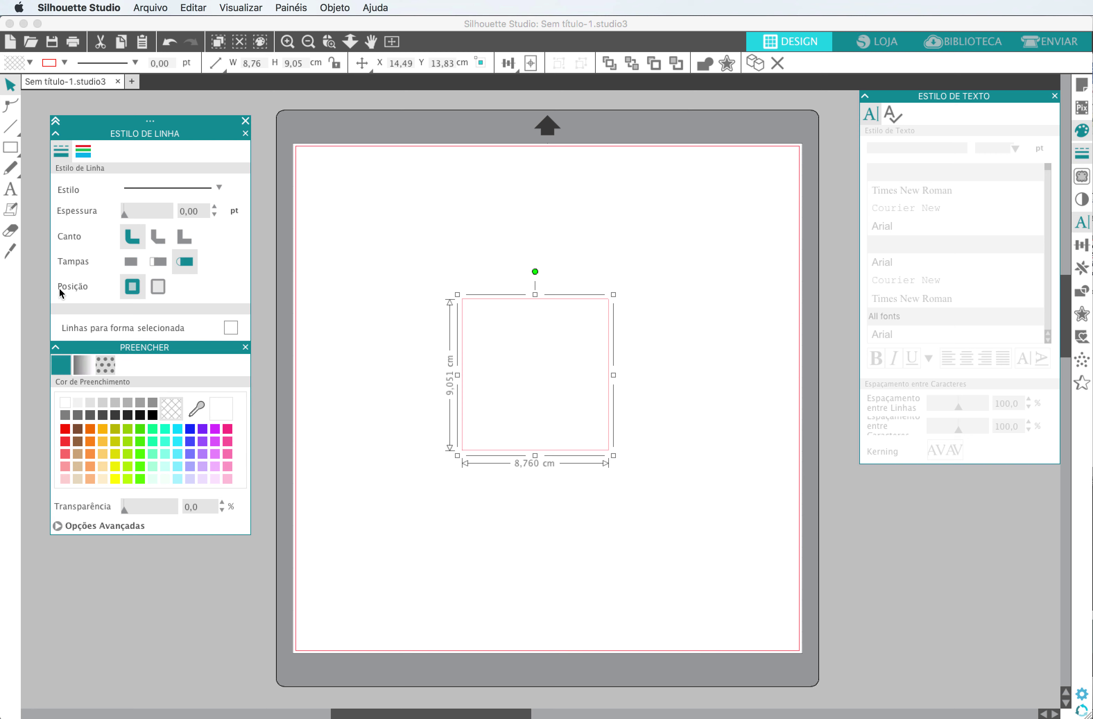
Step: Collapse and expand the whole panel group and Preencher alone, and collapse the Estilo de Linha panel
click(56, 120)
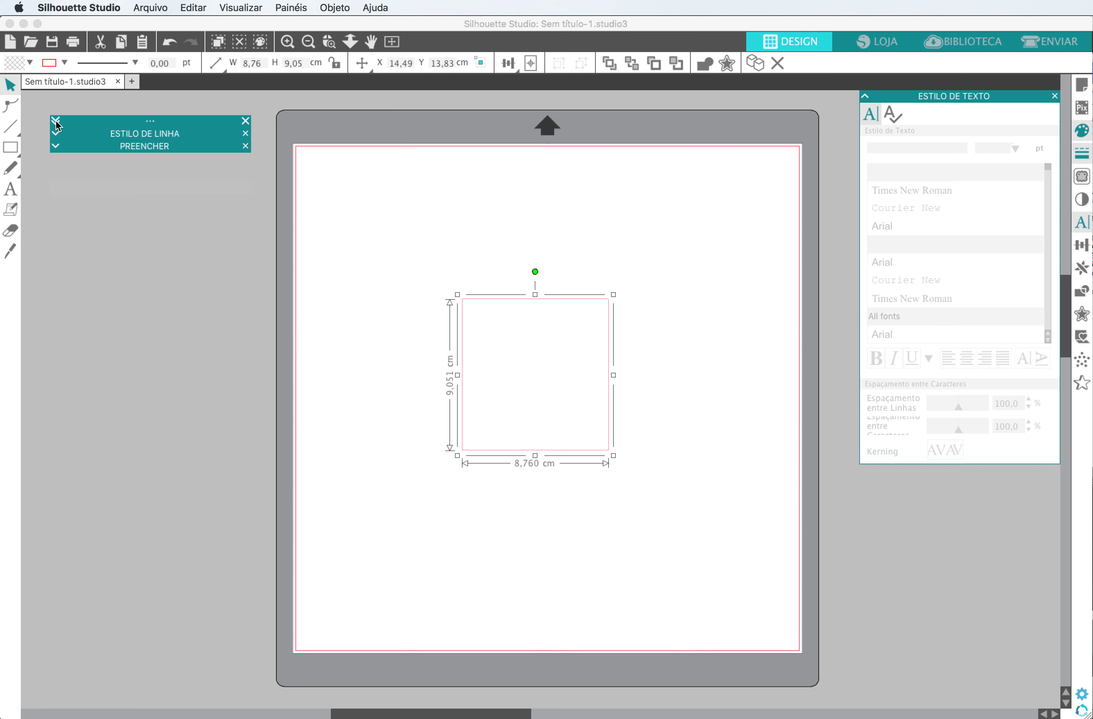
click(56, 122)
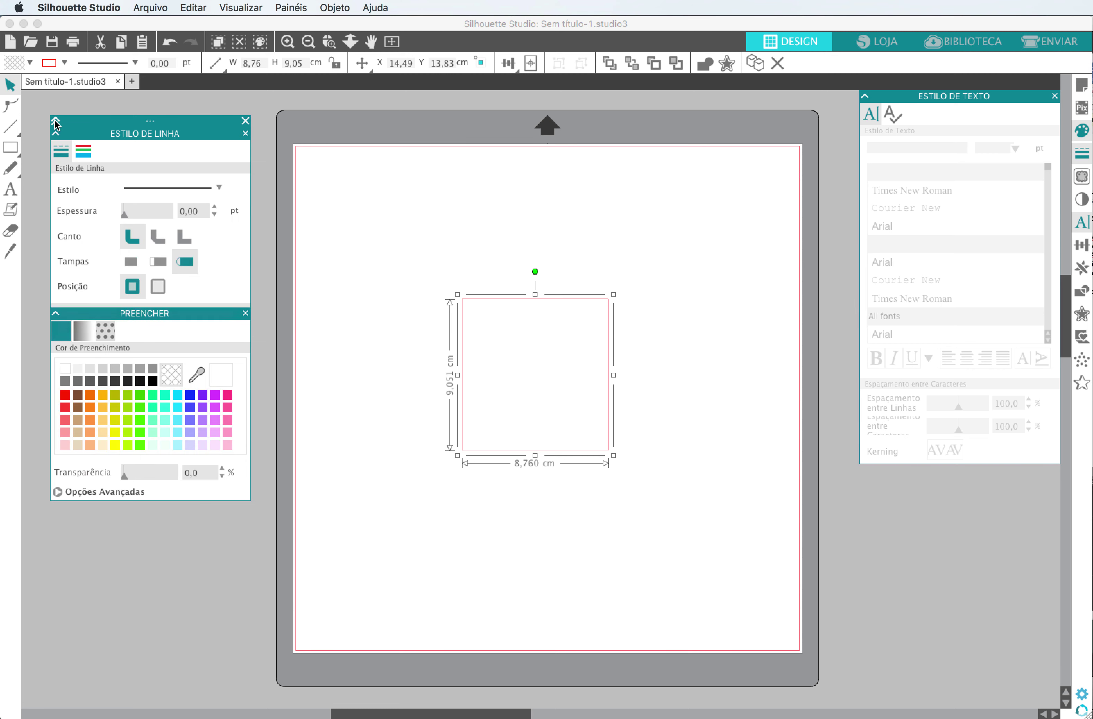
click(55, 347)
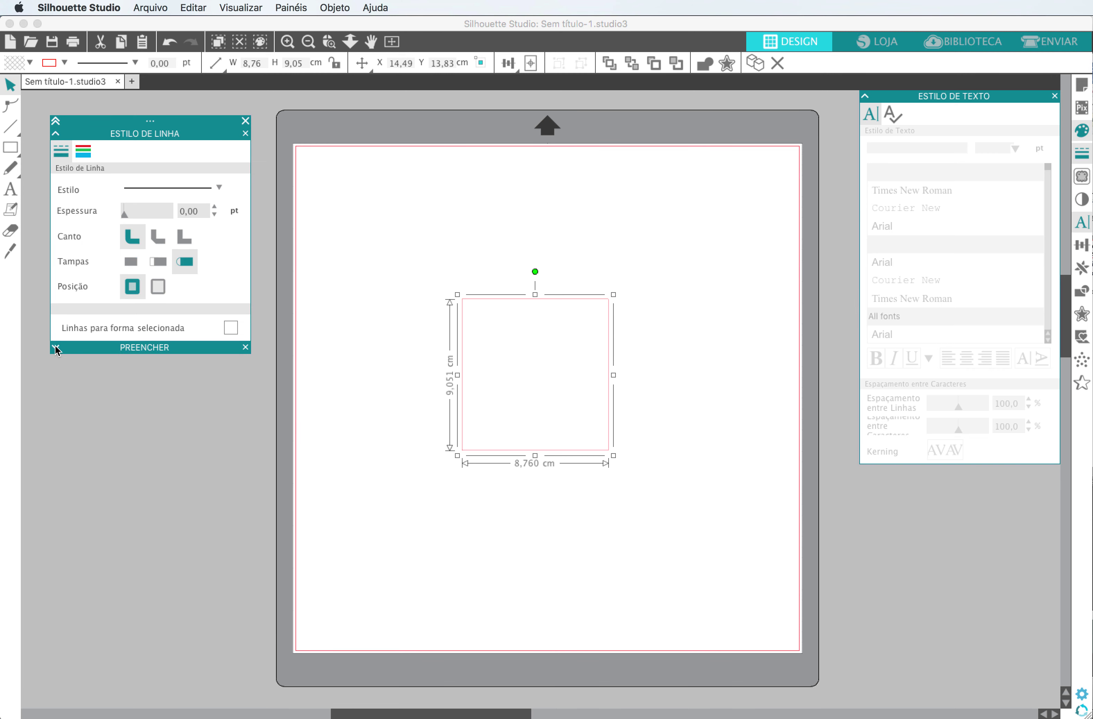
click(55, 348)
click(56, 135)
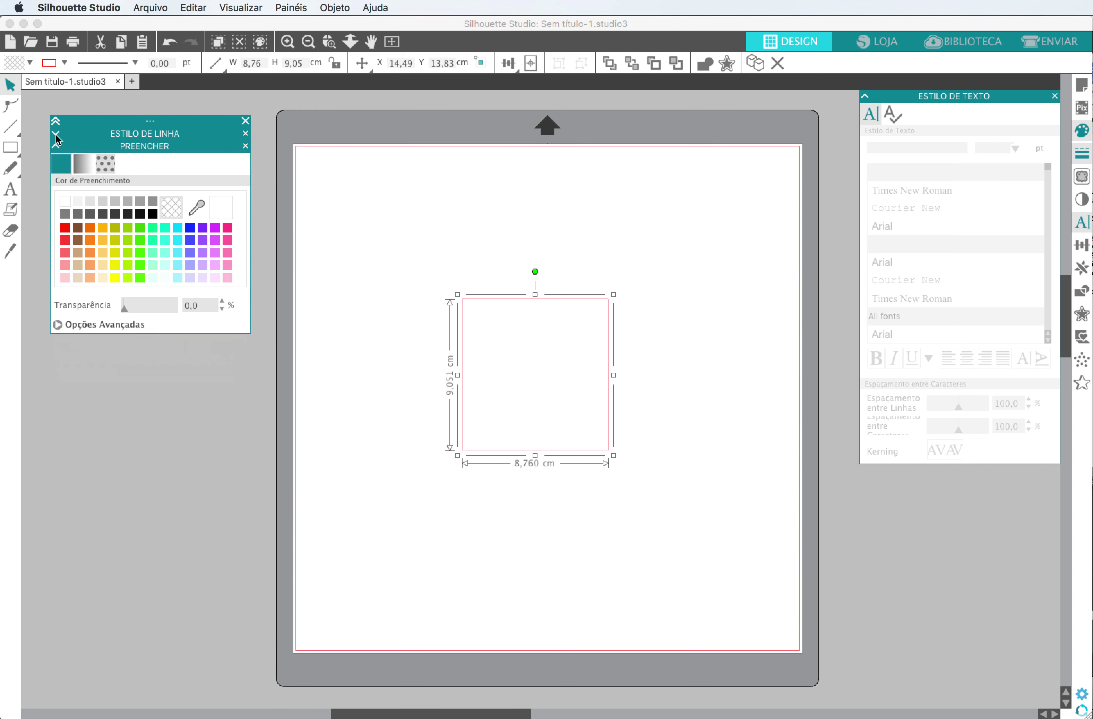
Step: Expand the Estilo de Linha panel, then dock the Transformar panel under Preencher in the detached group and shift the whole group up
click(56, 135)
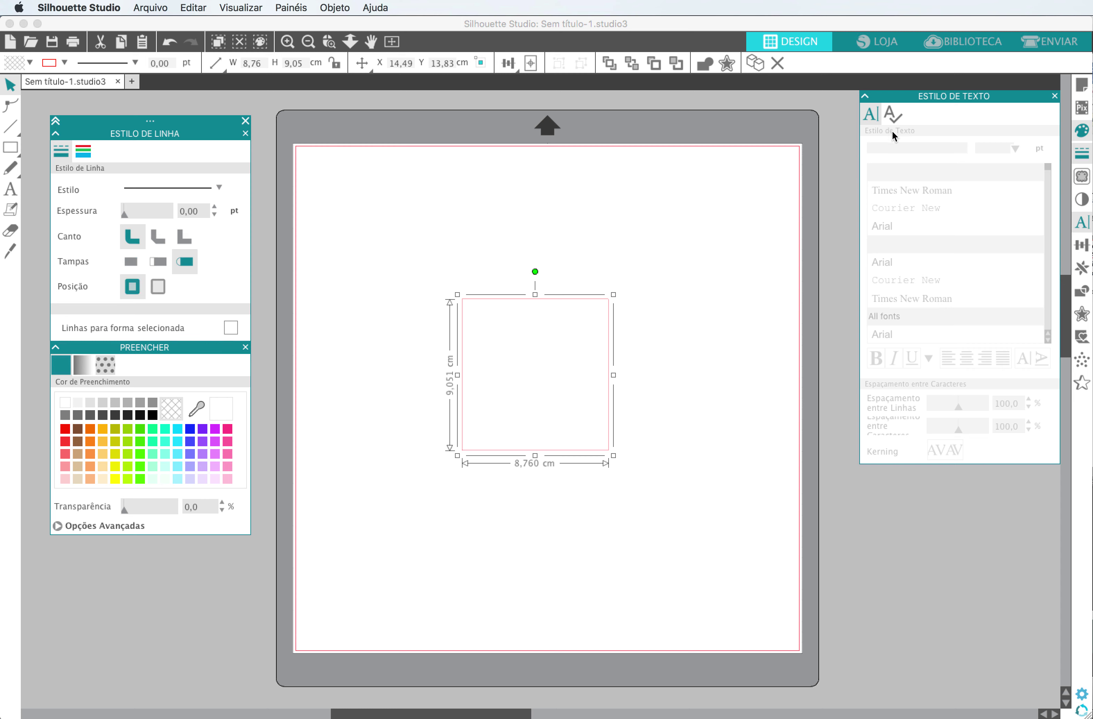
click(1086, 244)
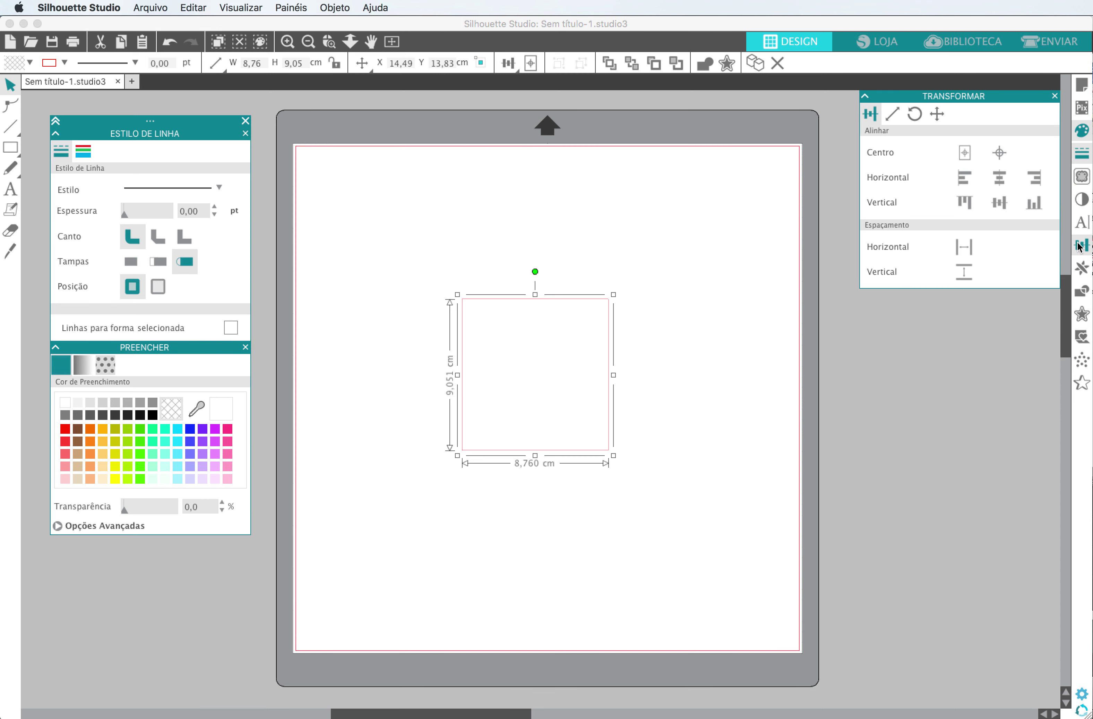
drag(968, 98, 733, 286)
drag(278, 499, 169, 540)
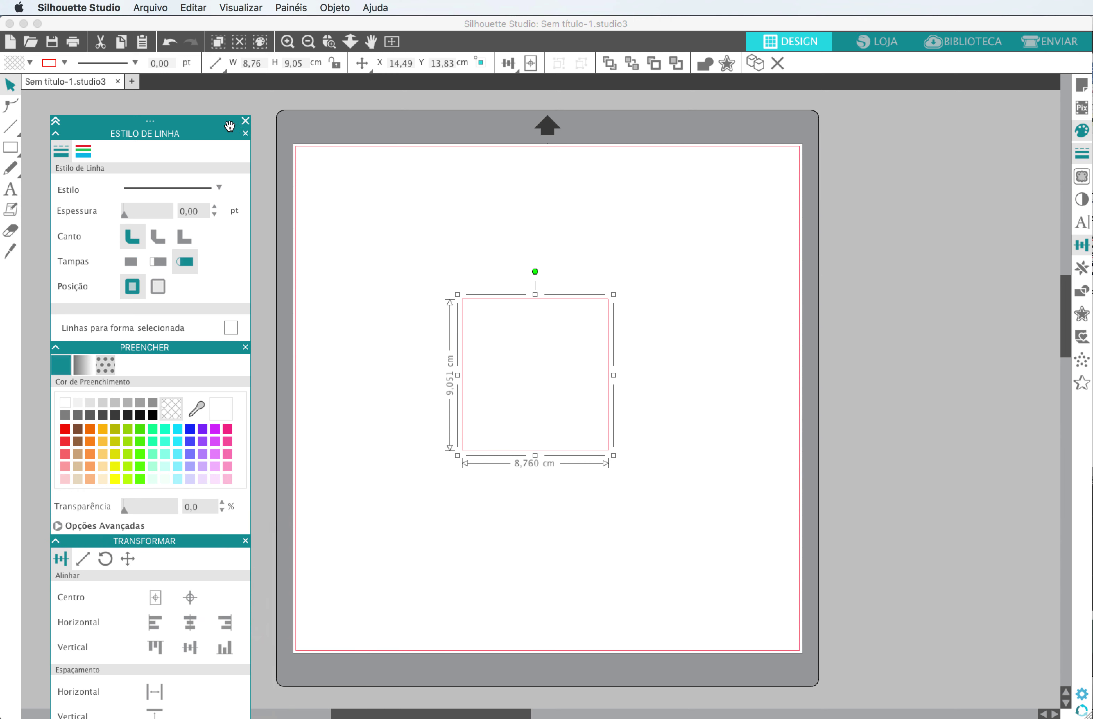
drag(228, 123, 225, 99)
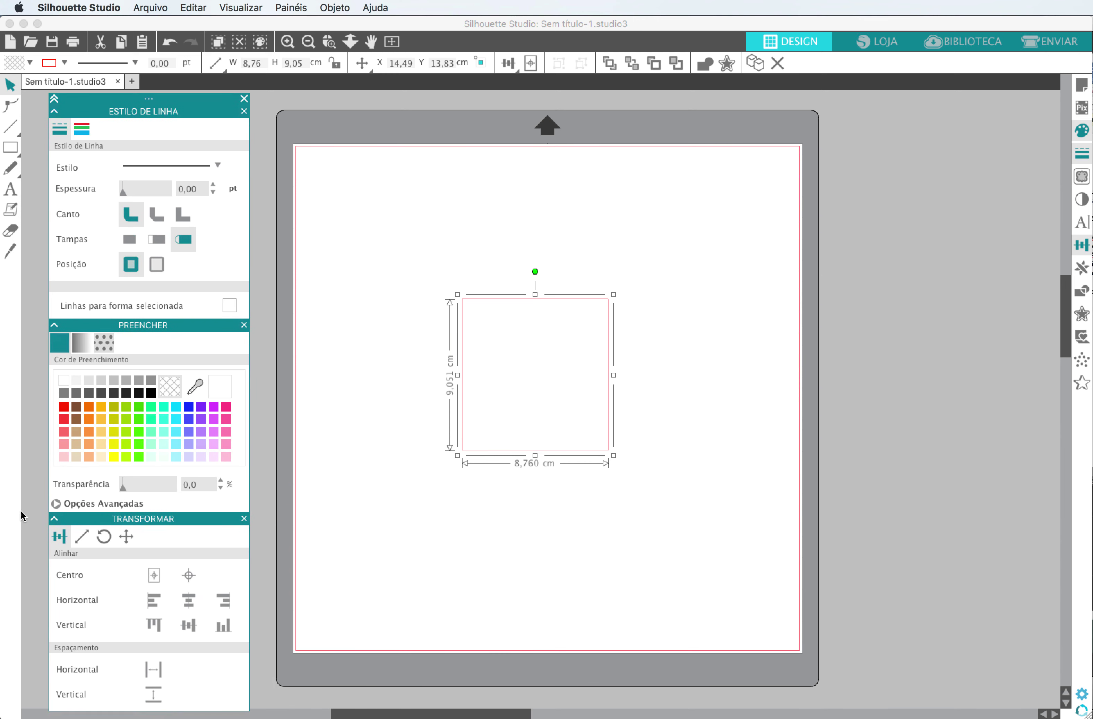
Step: Collapse and re-expand the Transformar panel, and do the same with the whole panel group
click(54, 519)
click(53, 519)
click(54, 99)
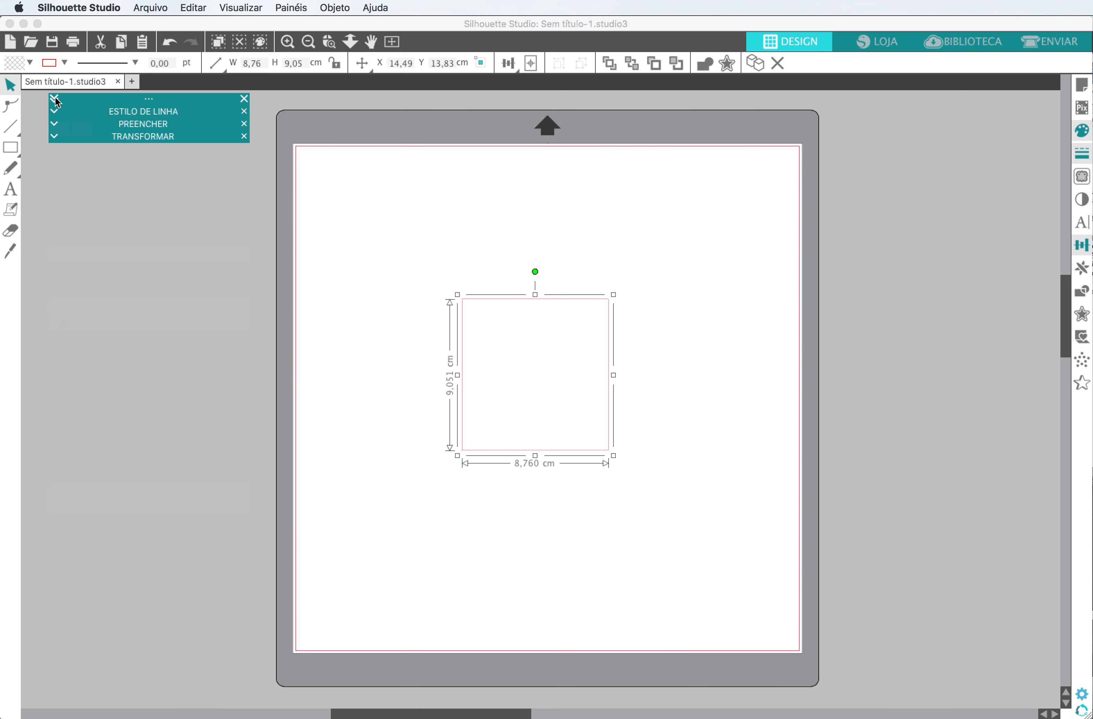
click(54, 98)
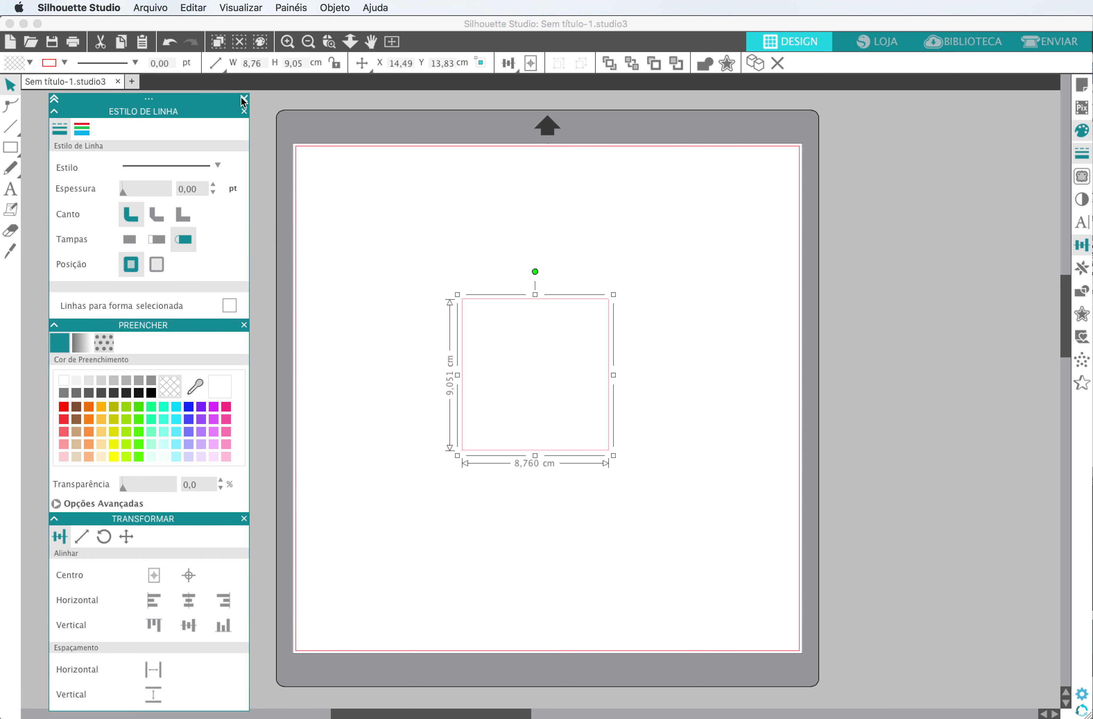
Step: Close the Transformar panel and the remaining group with Estilo de Linha and Preencher
click(244, 519)
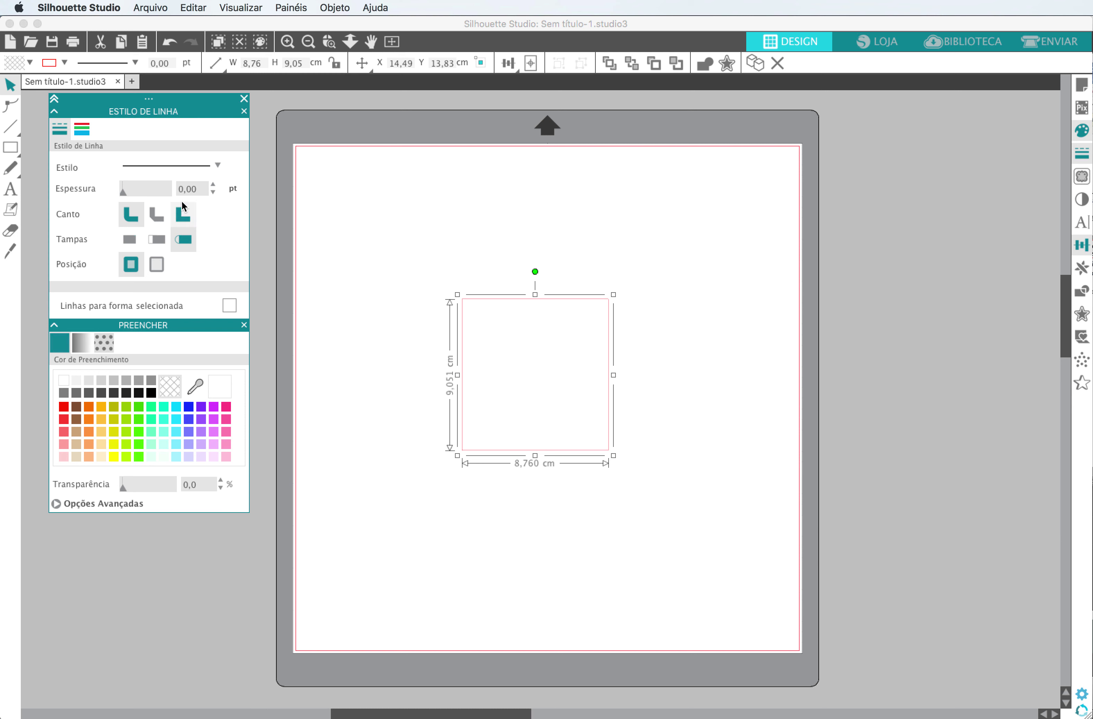
click(244, 100)
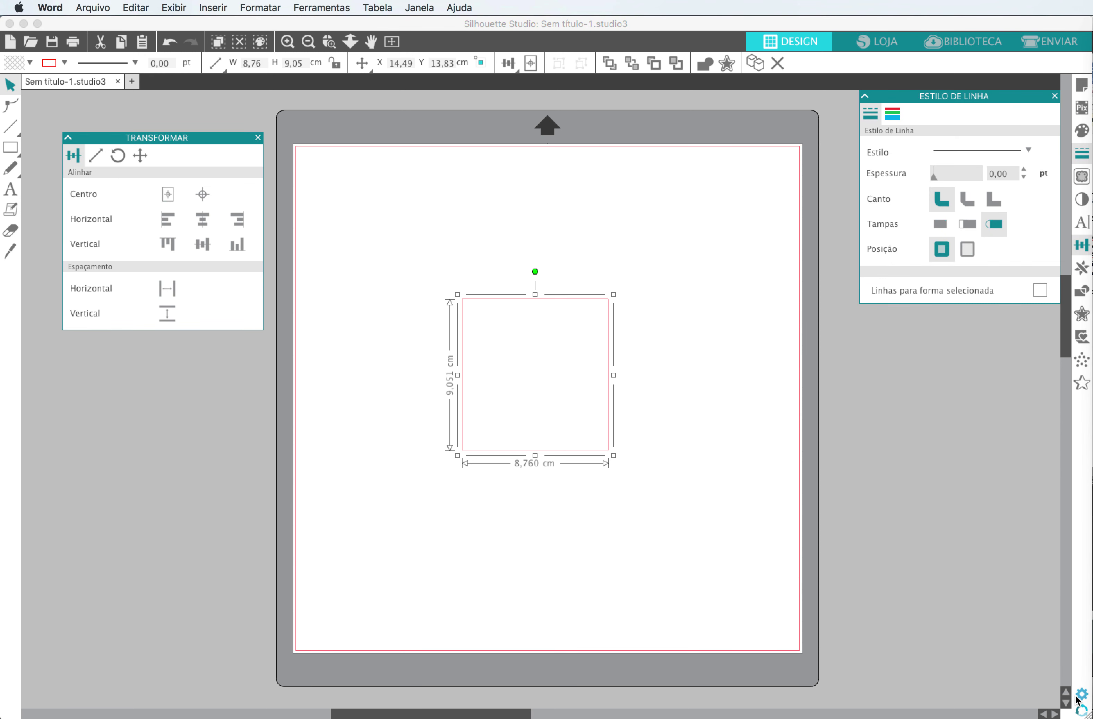
Step: Switch the interface to the dark theme and back to the white theme with the quick theme toggle
click(1085, 713)
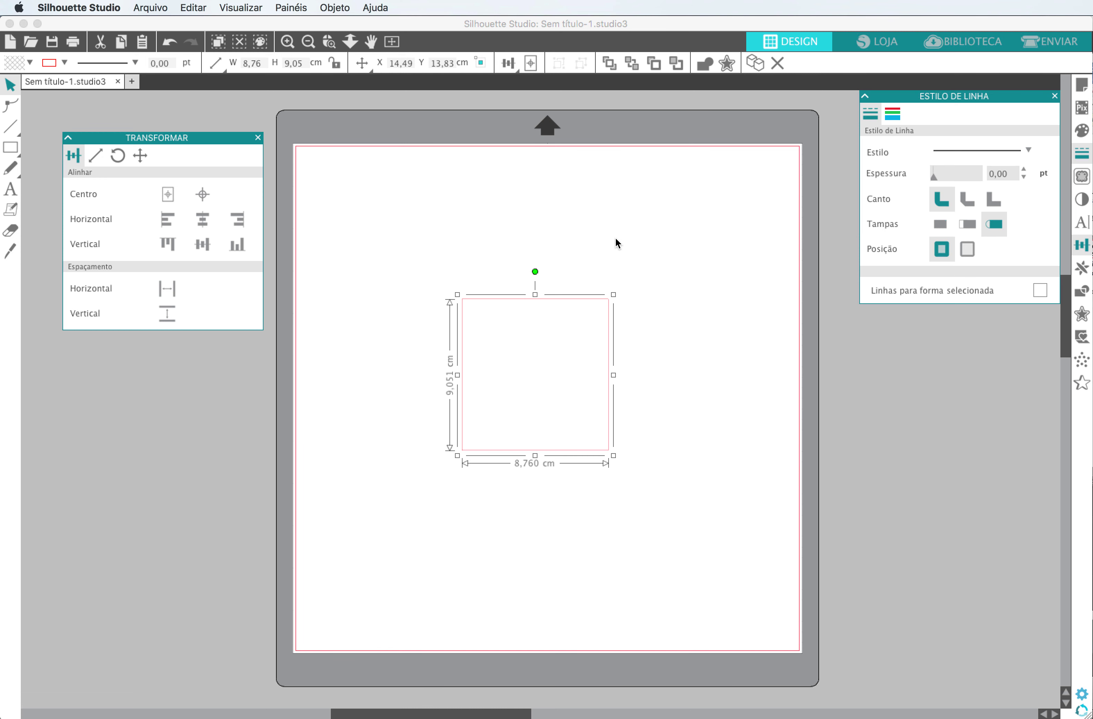
scroll(616, 238, up, 1)
scroll(616, 238, left, 1)
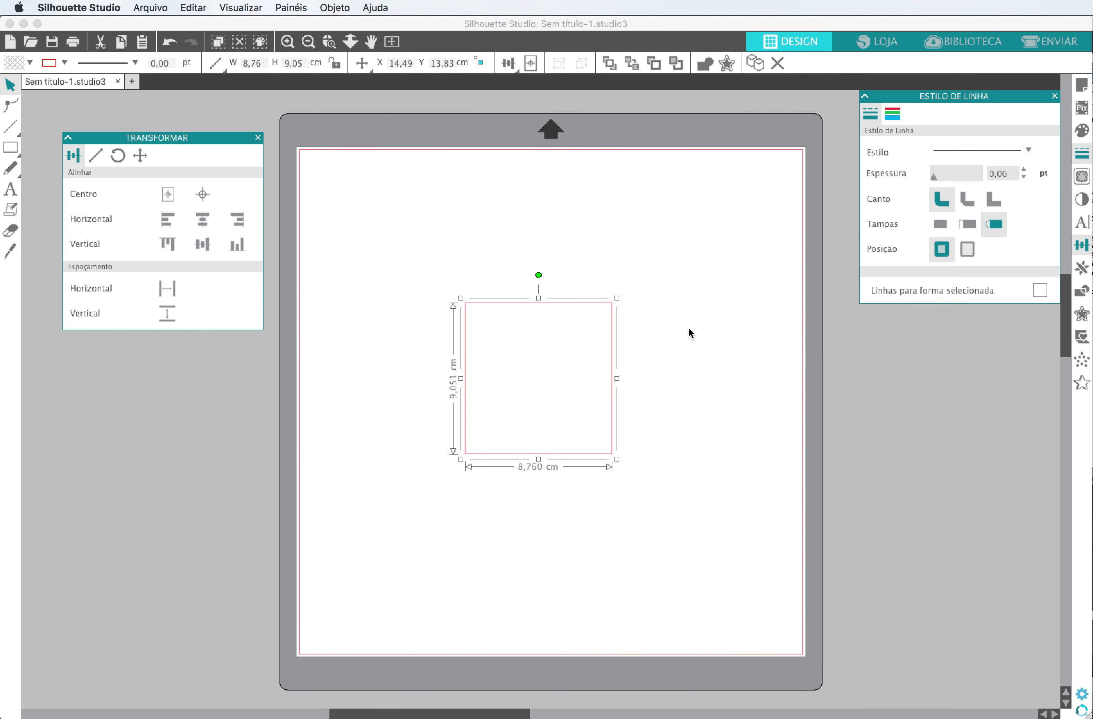
click(1081, 710)
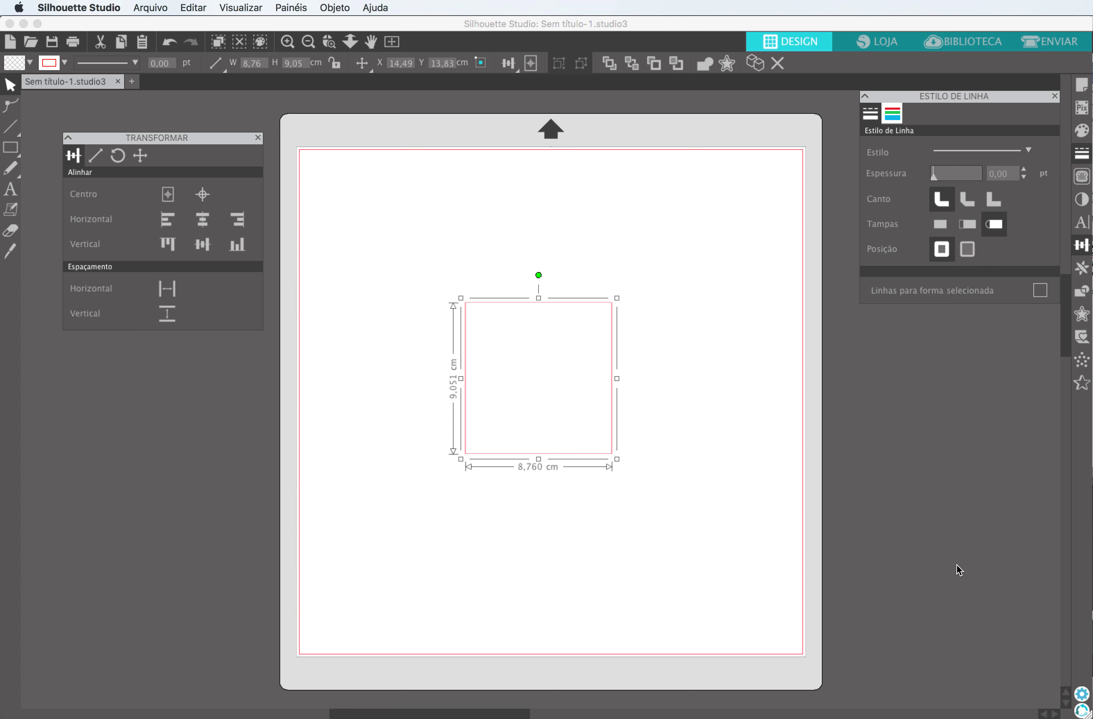
click(1081, 710)
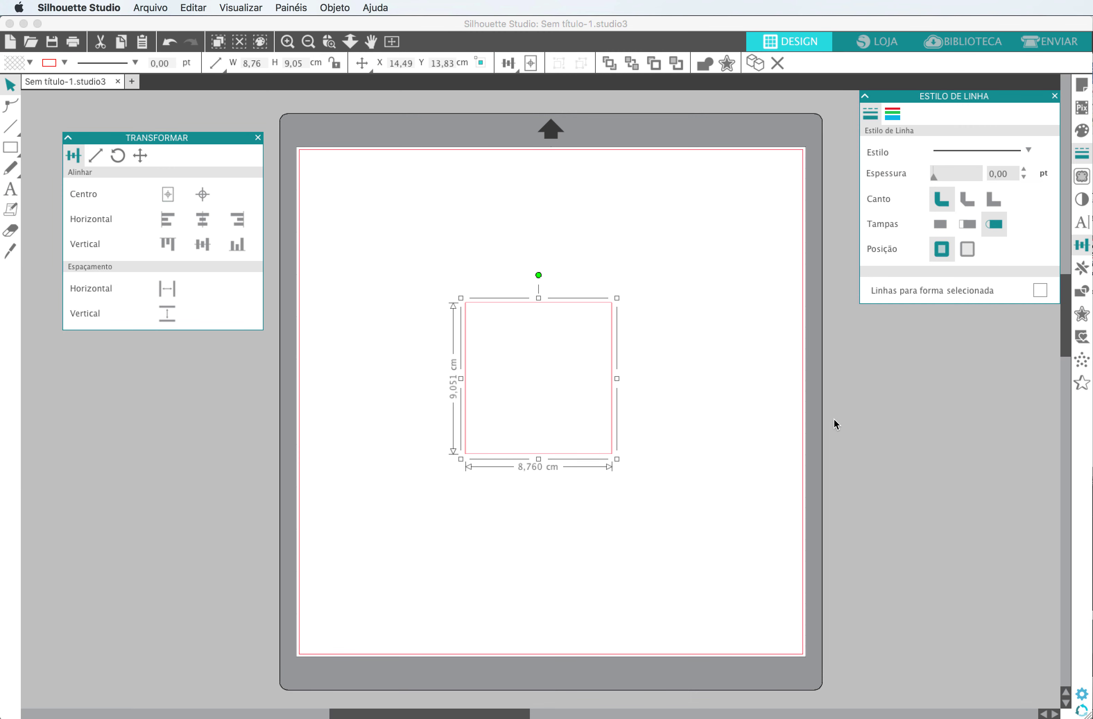
Step: In the Mostrar preferences, set Tema Atual to Escuro and accept the change
click(1082, 695)
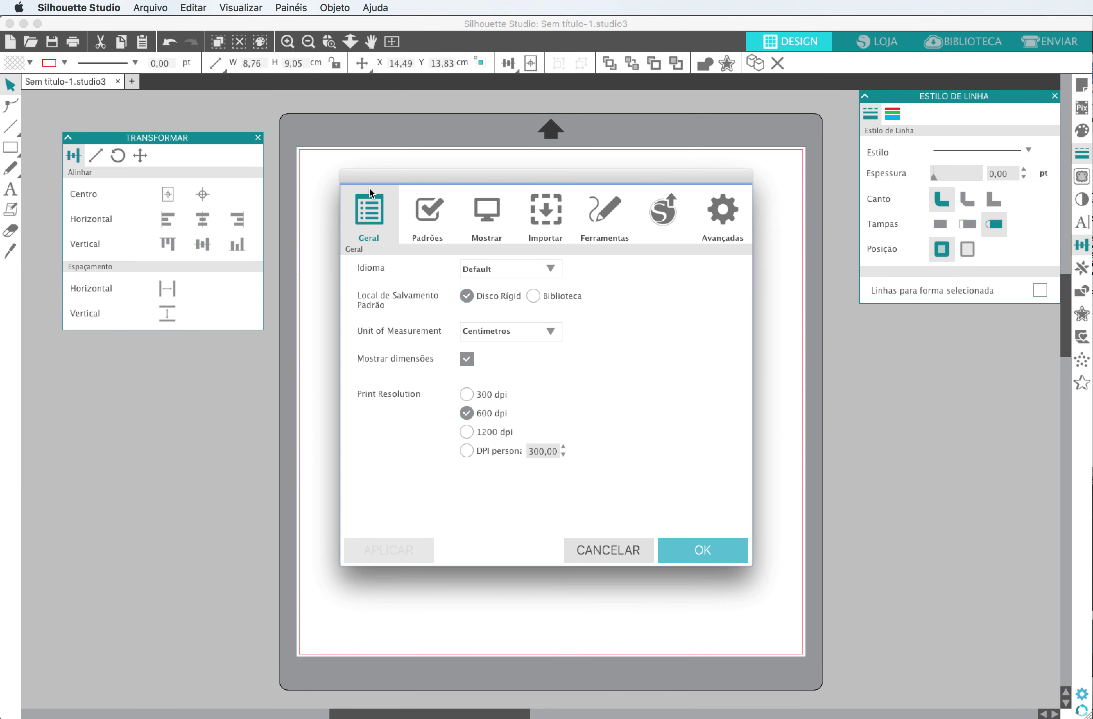
click(467, 222)
click(437, 223)
click(470, 218)
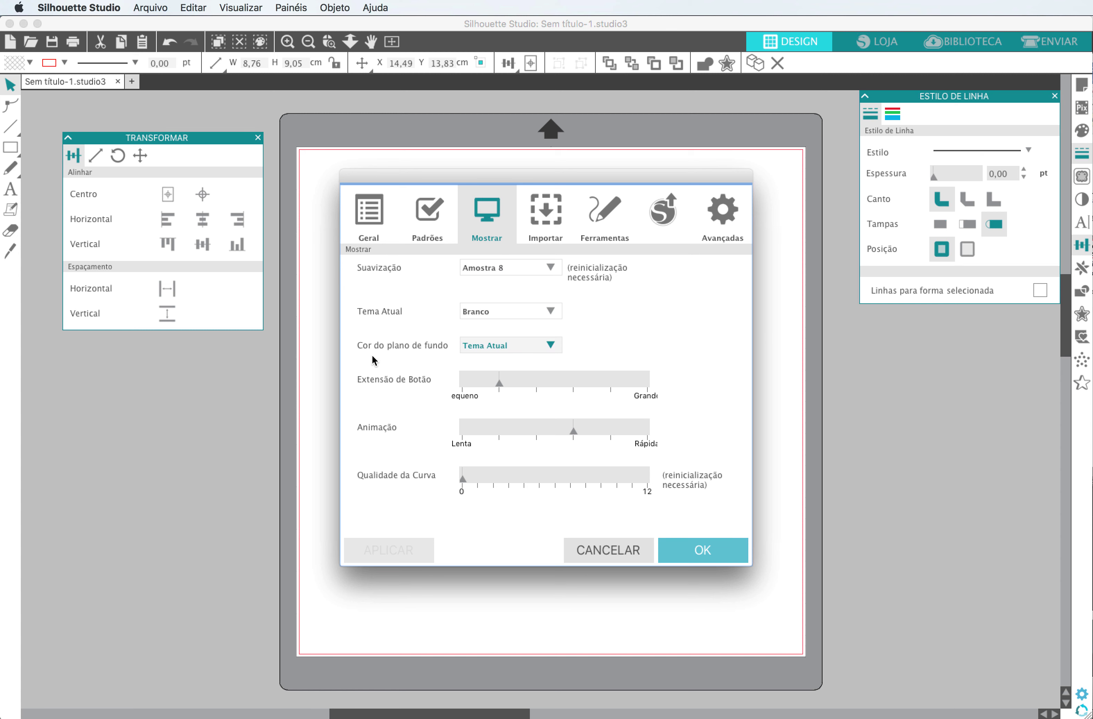
click(509, 309)
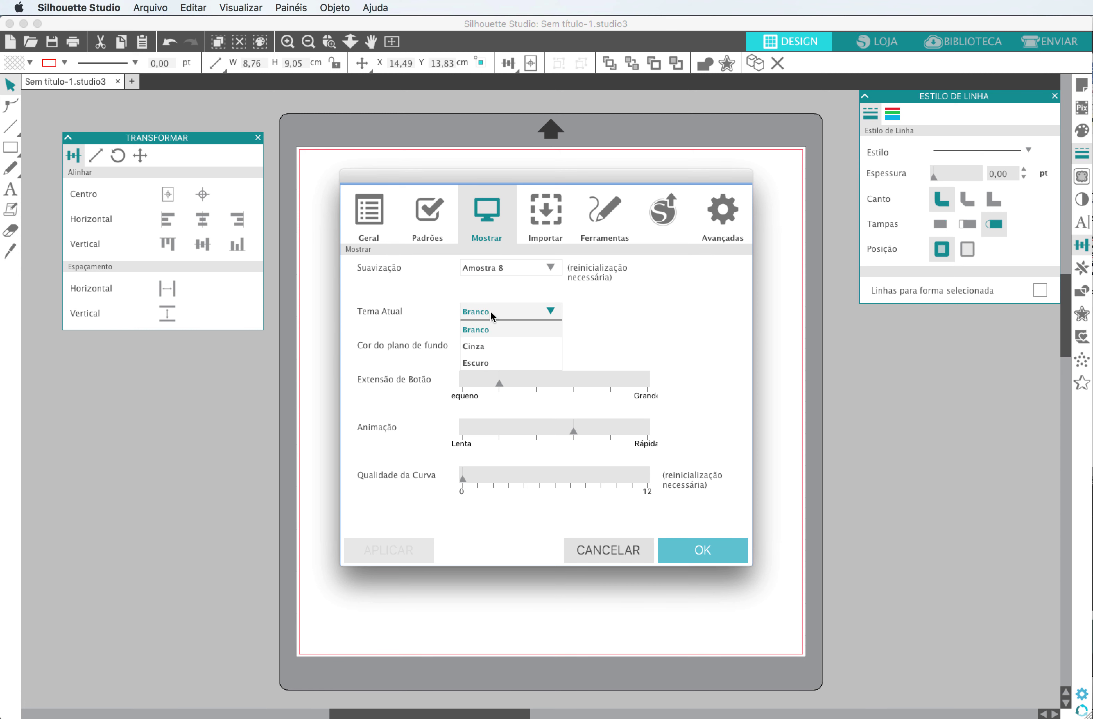
click(638, 329)
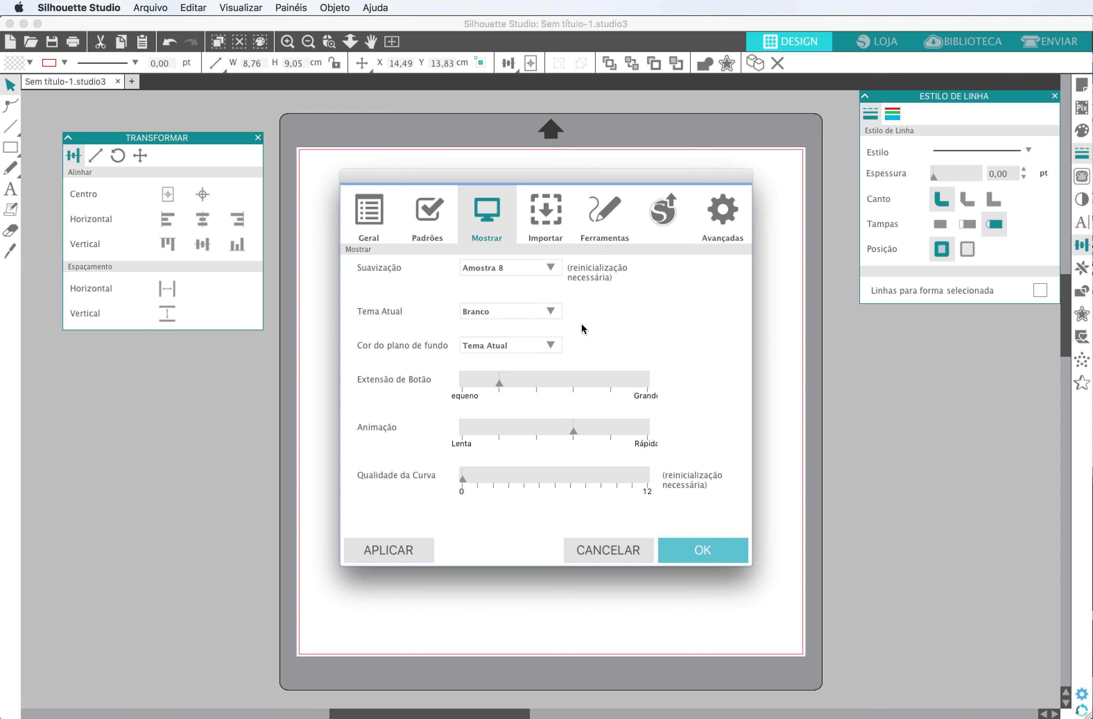
click(486, 309)
click(481, 363)
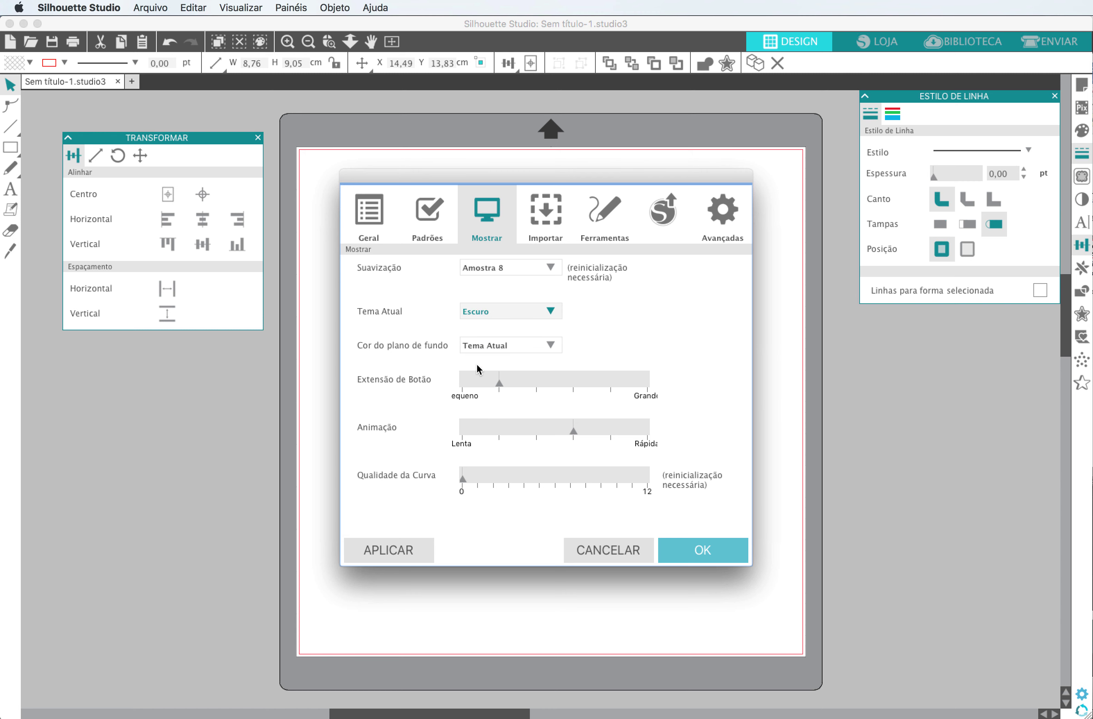
click(677, 553)
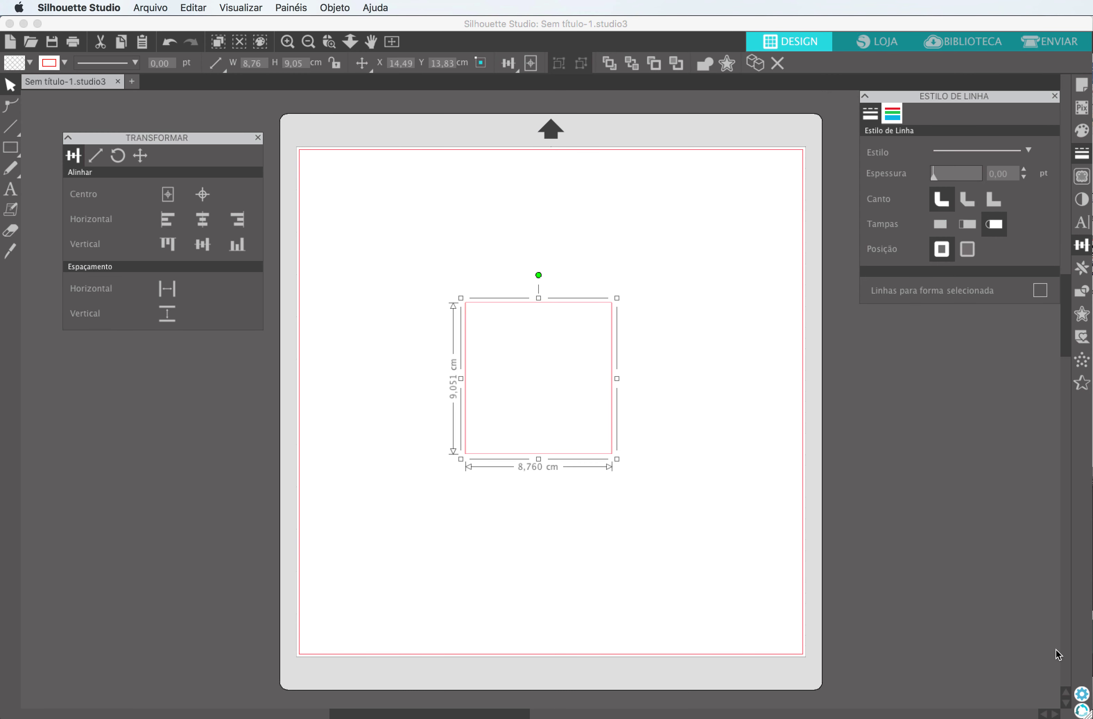
Step: In the Mostrar preferences, set Cor do plano de fundo to Branco and accept the change
click(1081, 696)
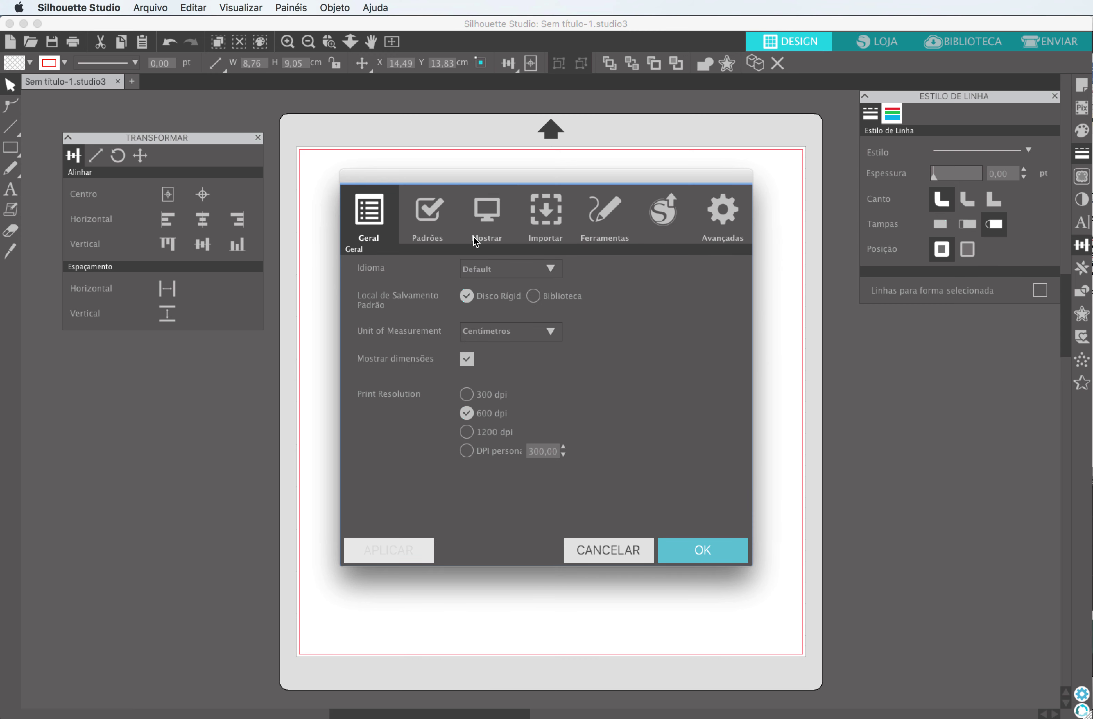
click(488, 224)
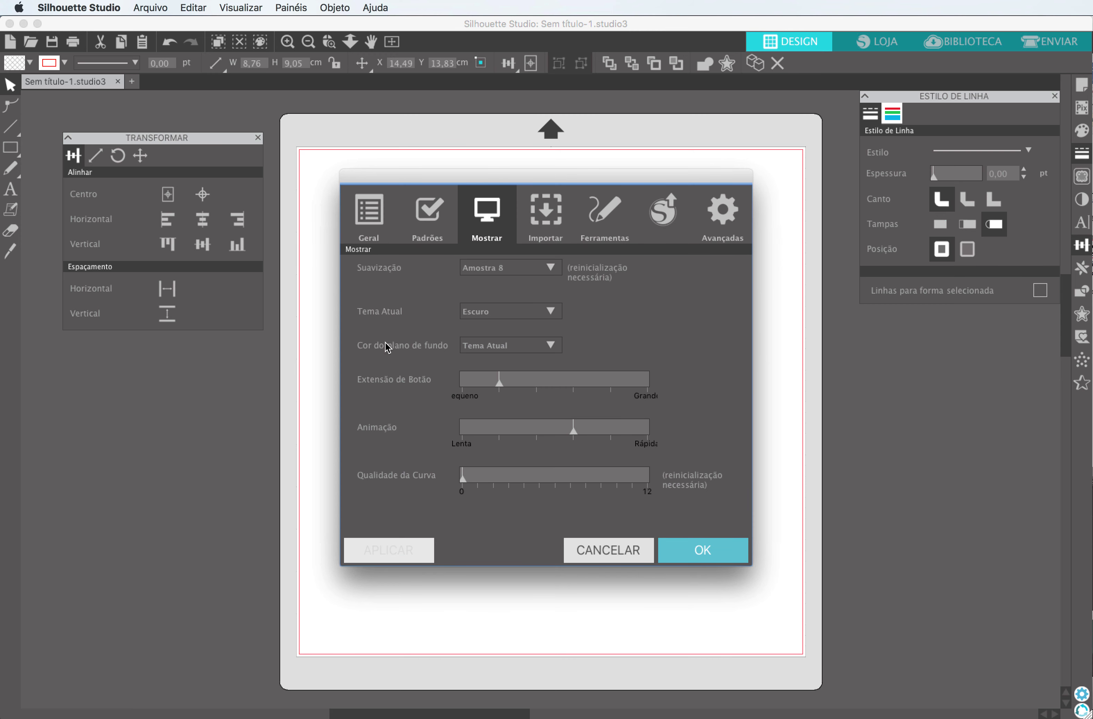
click(488, 351)
click(489, 377)
click(703, 547)
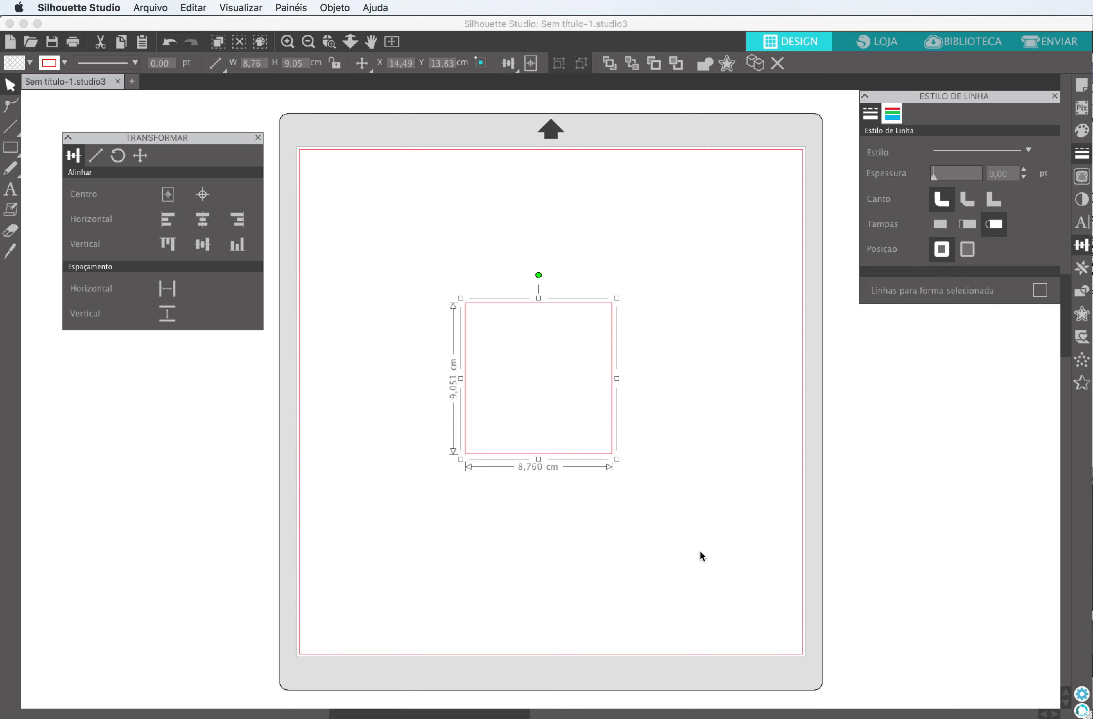
Step: Cycle the interface through its grey and dark themes until the Branco theme is active
click(1082, 712)
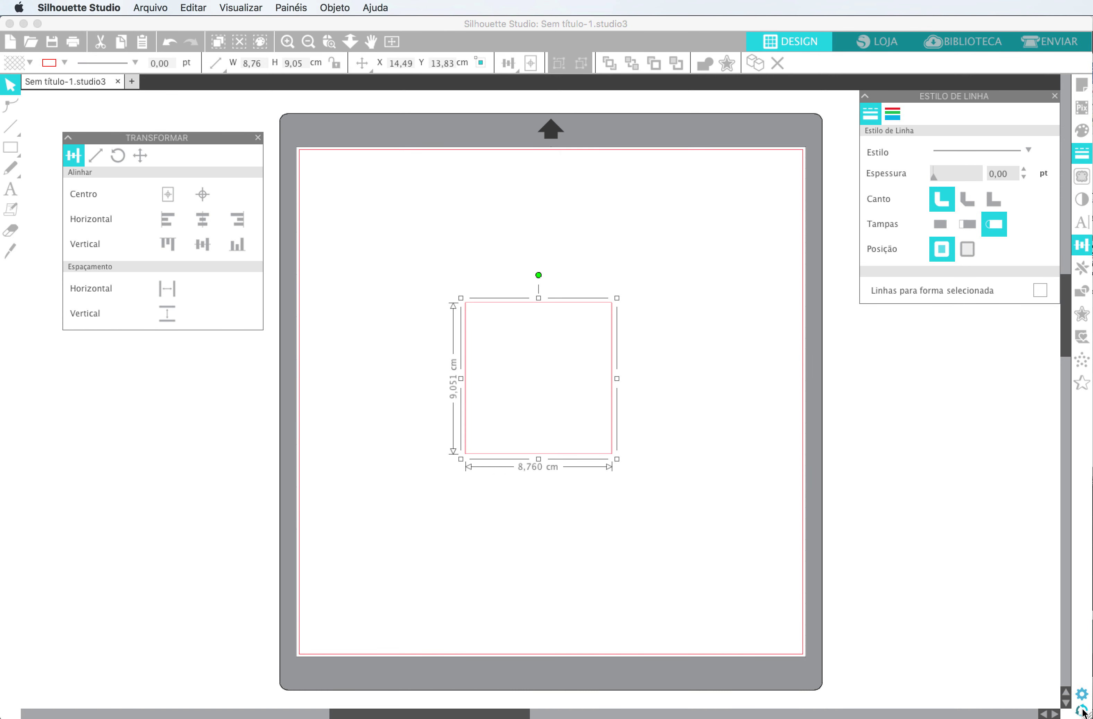
click(1081, 712)
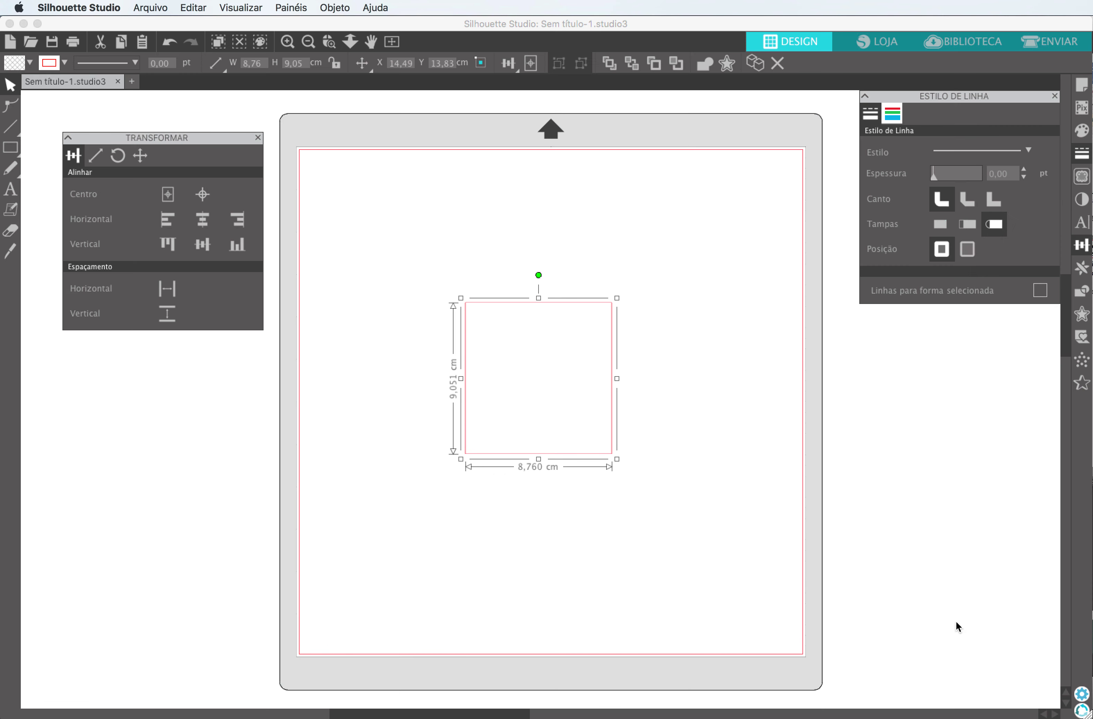
click(1082, 712)
Step: In the Mostrar preferences, set Cor do plano de fundo to Cinza and accept the change
click(1080, 694)
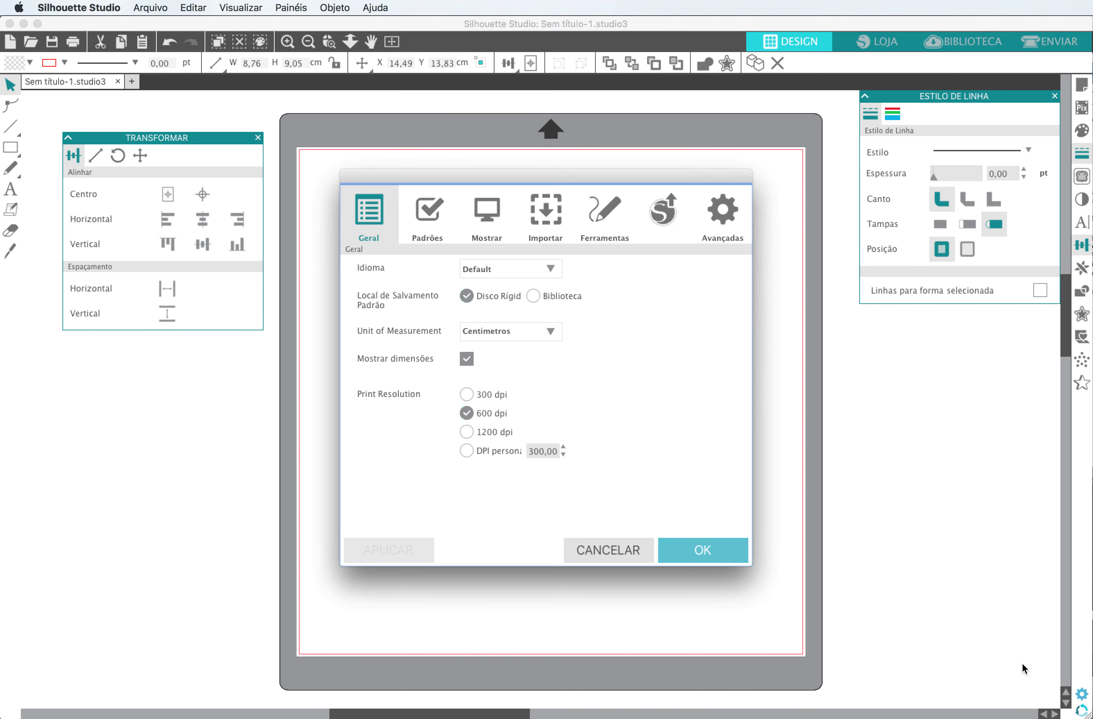
click(487, 212)
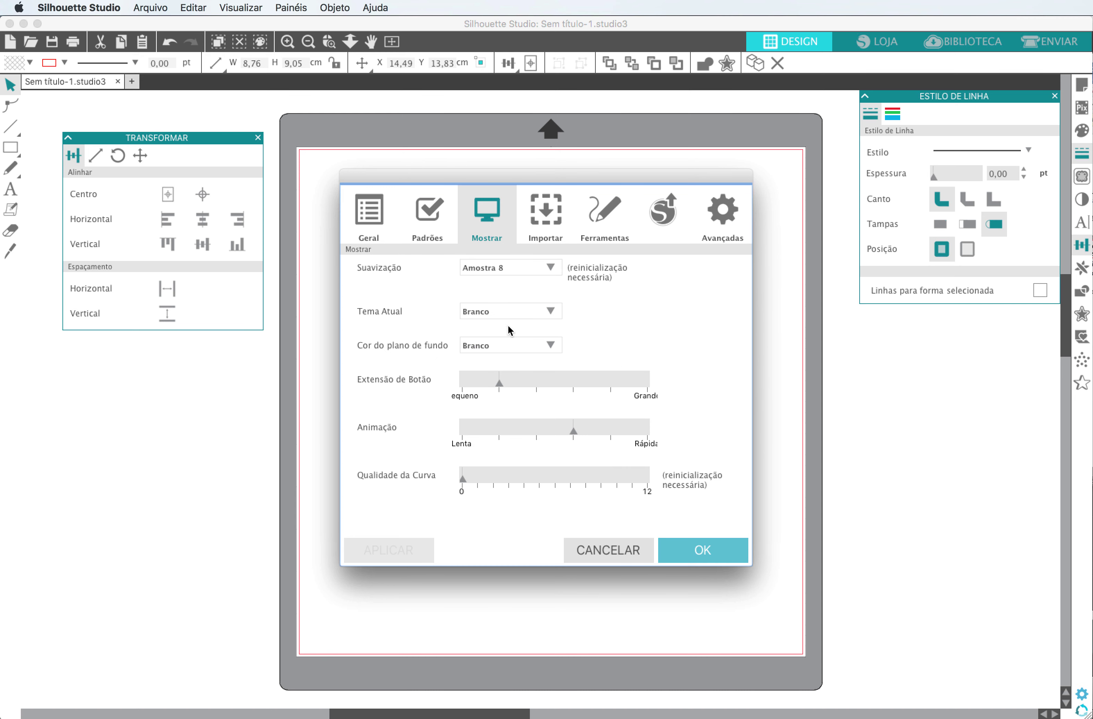
click(501, 348)
click(490, 395)
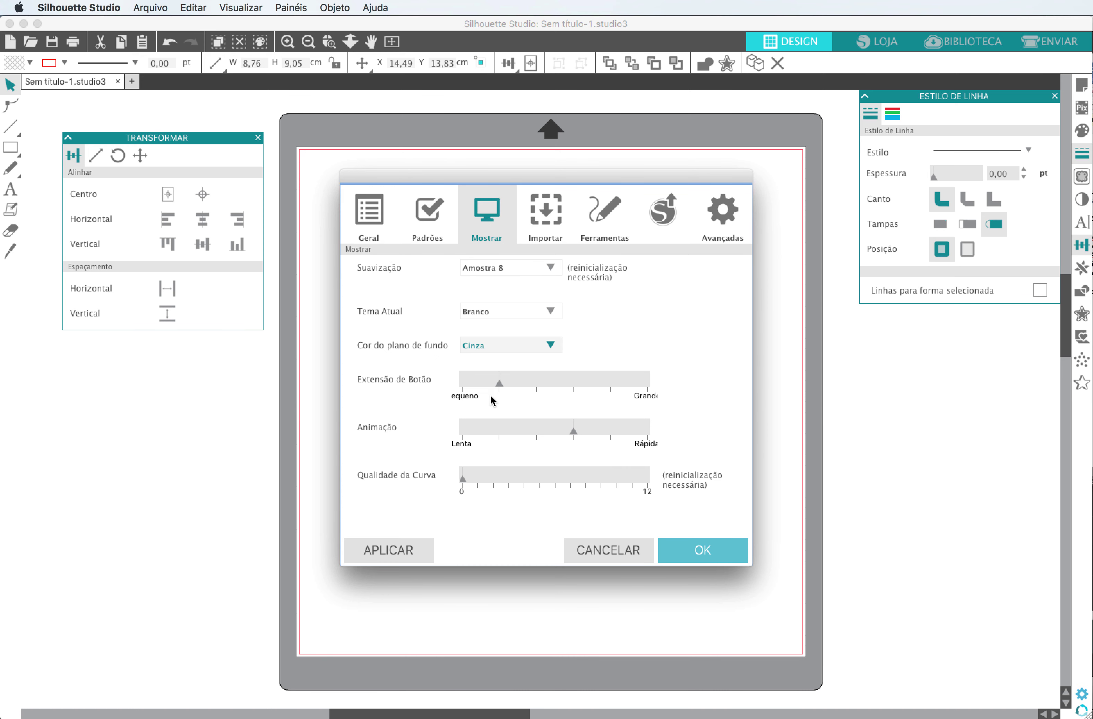
click(688, 551)
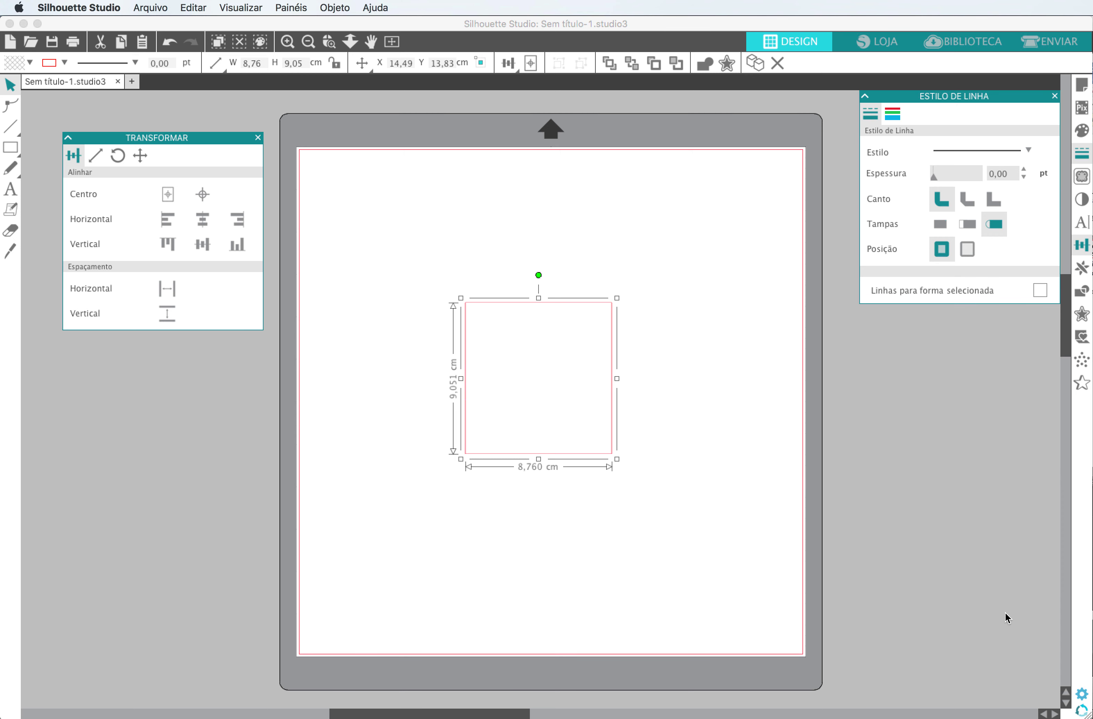
Step: In the Mostrar preferences, set Extensão de Botão to the maximum, Grande, and accept the change
key(super+comma)
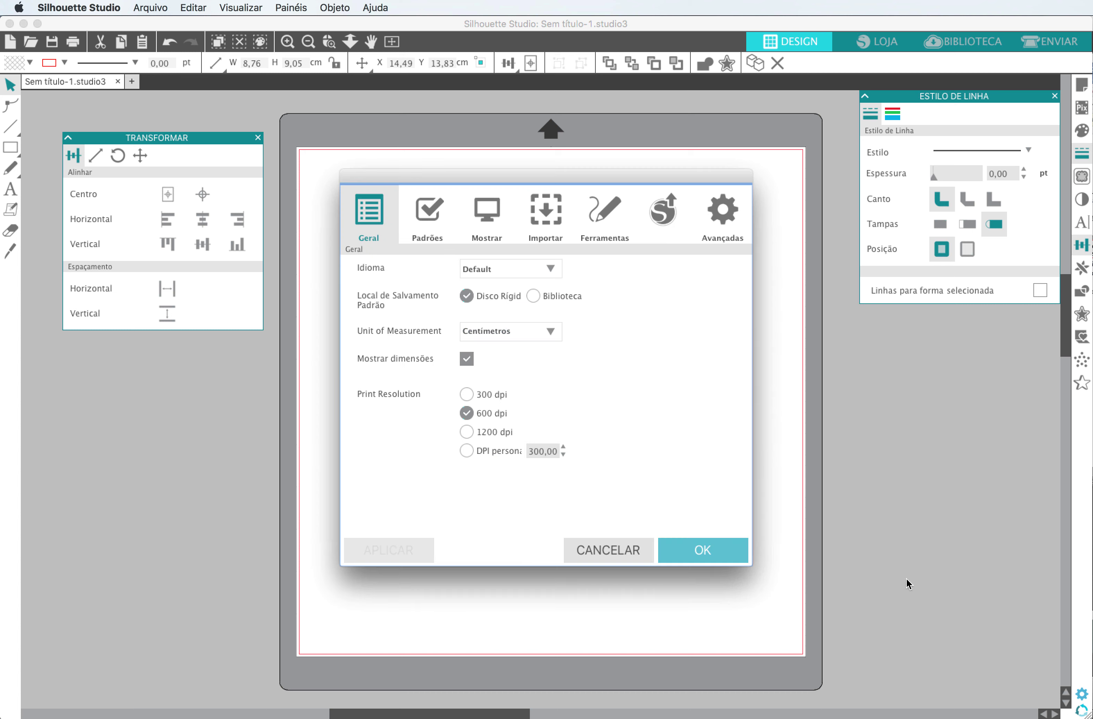
click(493, 224)
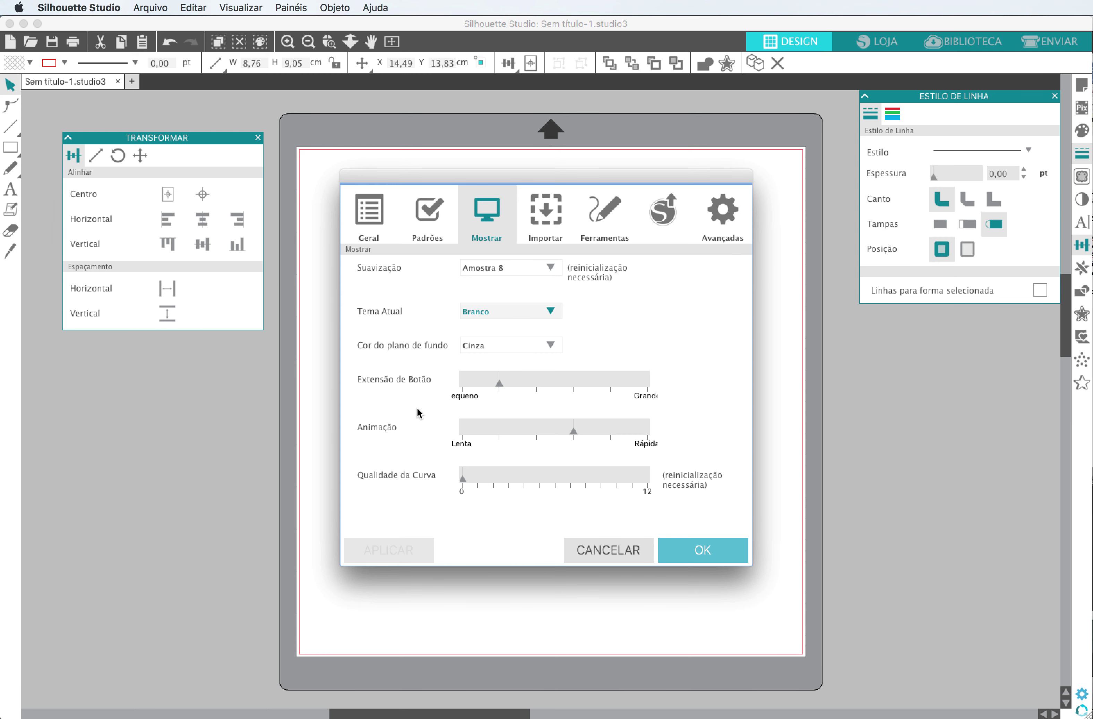
click(498, 384)
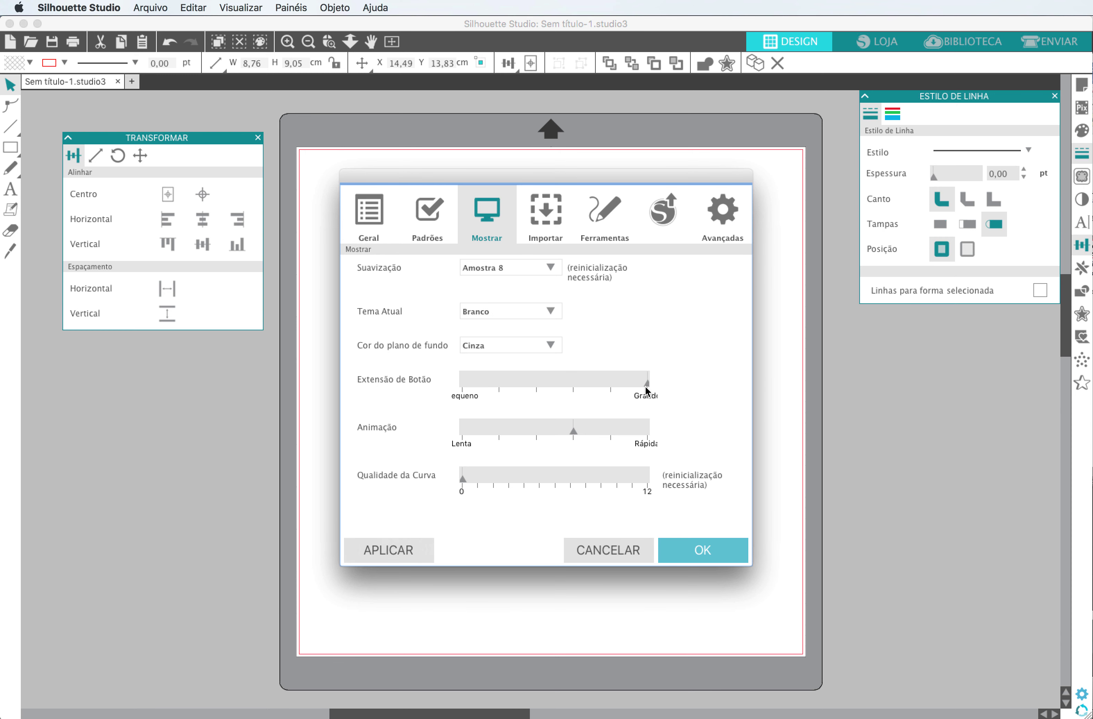
click(682, 559)
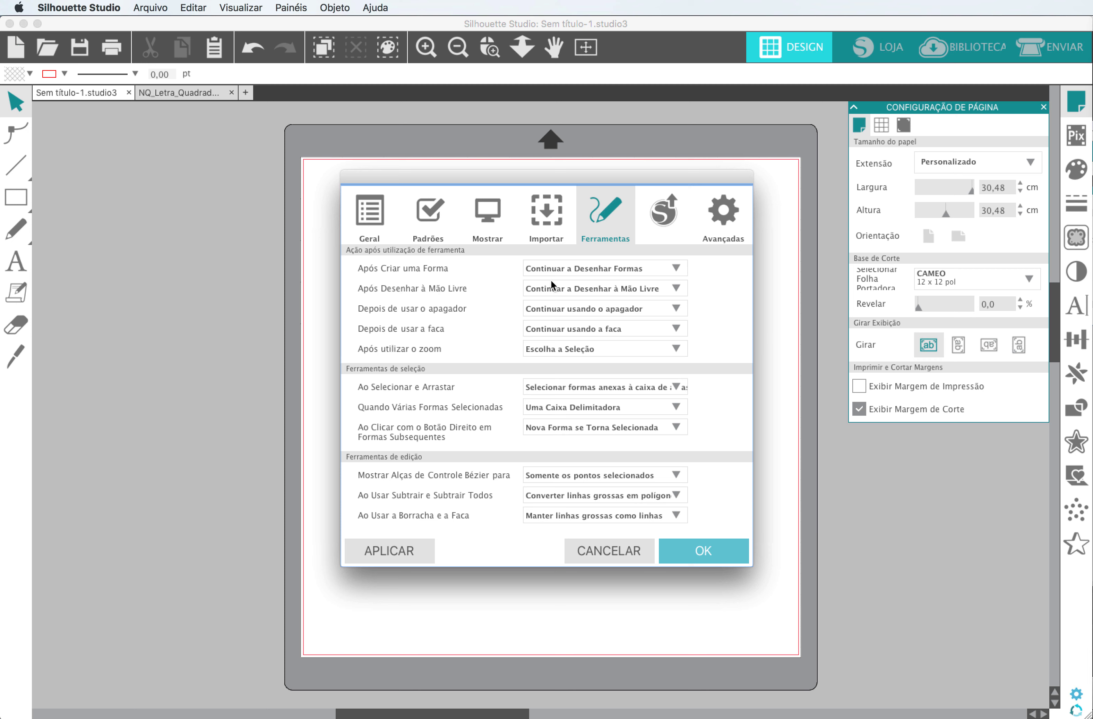
Step: Look at the choices for Após Criar uma Forma in the Ferramentas preferences, and cancel the preferences
click(563, 267)
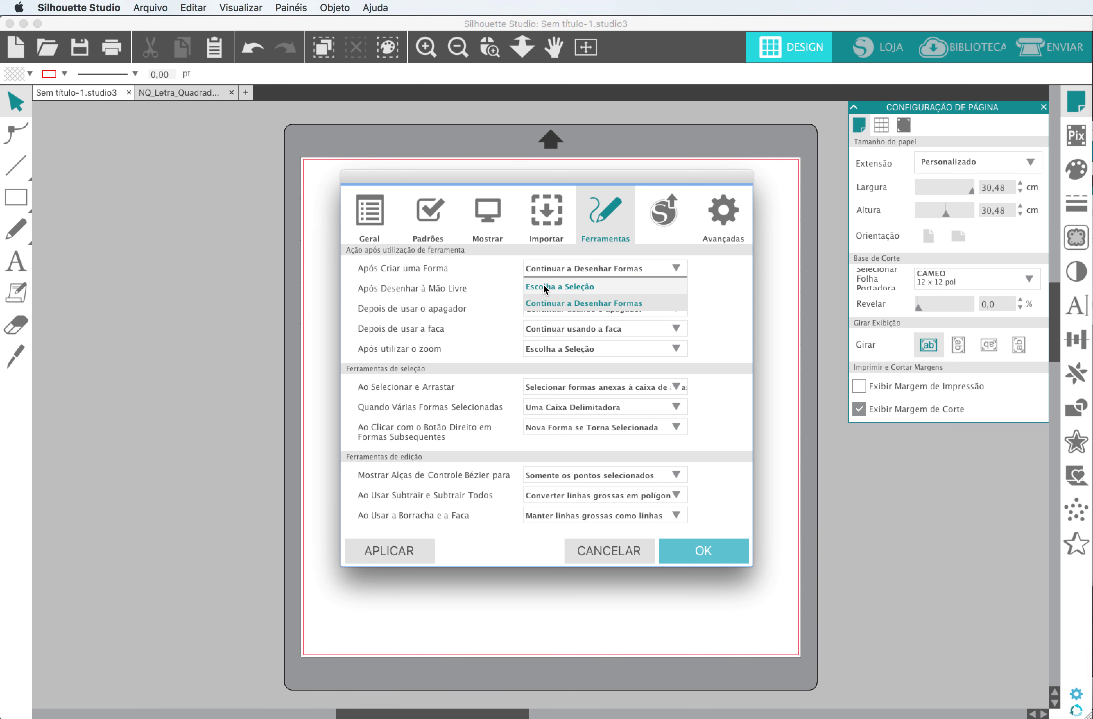
click(485, 281)
click(613, 554)
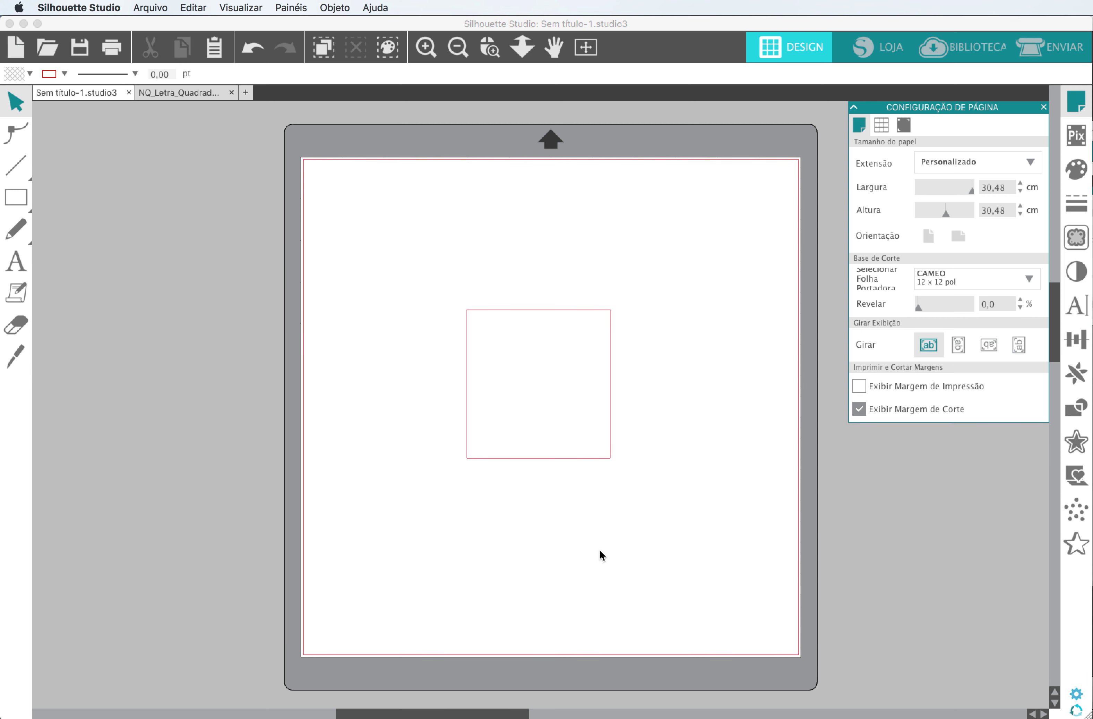
Step: Delete the square from the middle of the page
click(559, 413)
key(Delete)
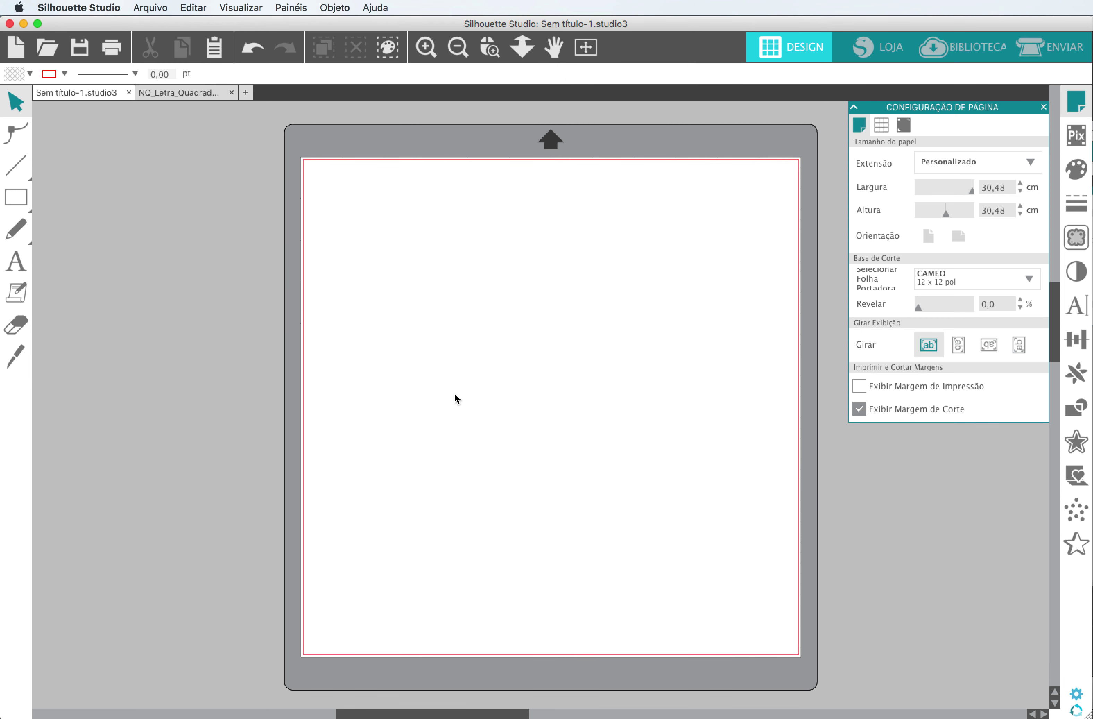
Step: Draw a rectangle in the upper-left part of the page
click(21, 198)
click(45, 201)
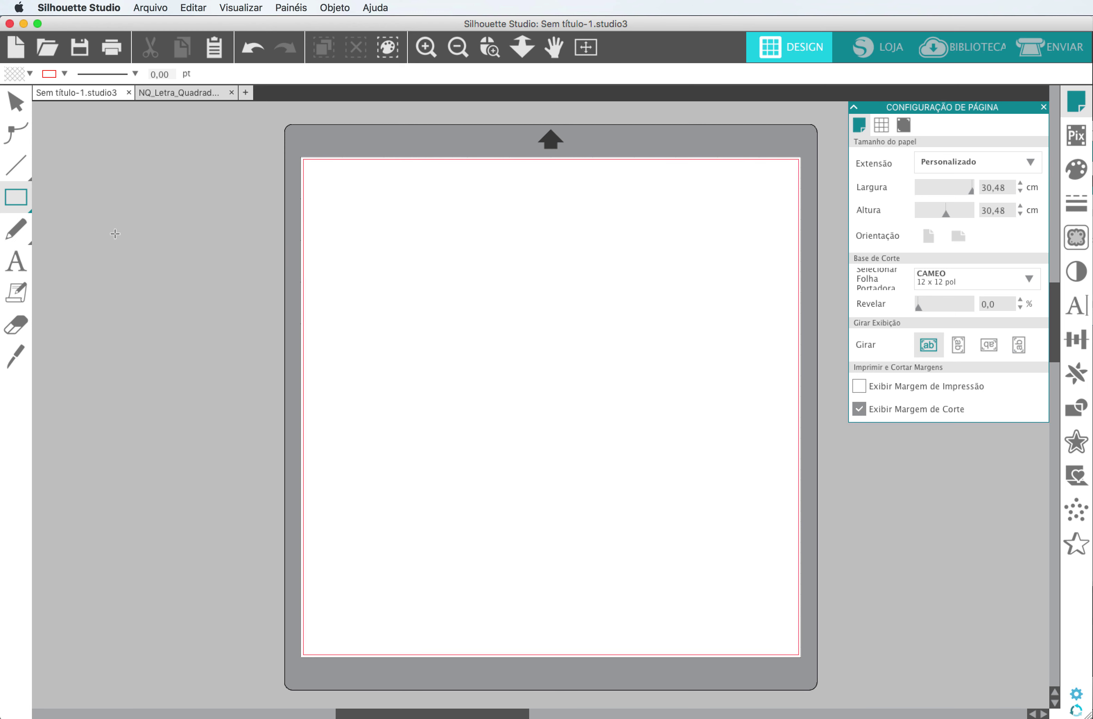
click(18, 198)
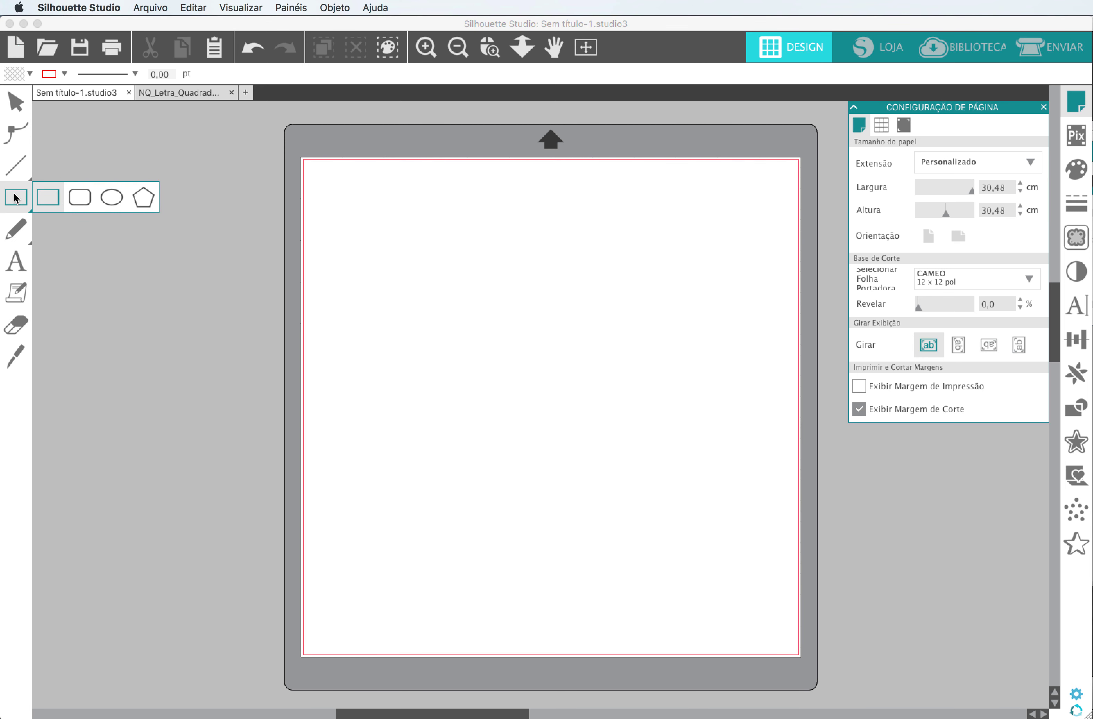
click(17, 197)
click(48, 201)
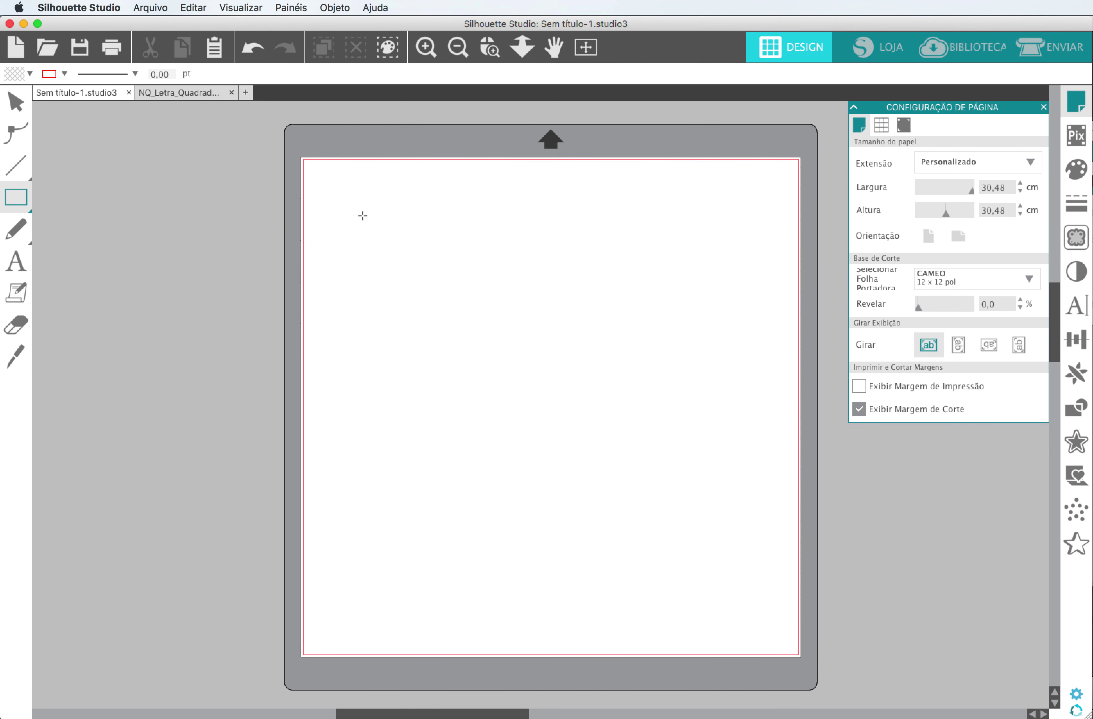
mouse_move(362, 215)
mouse_down()
mouse_move(569, 417)
mouse_move(590, 425)
mouse_up()
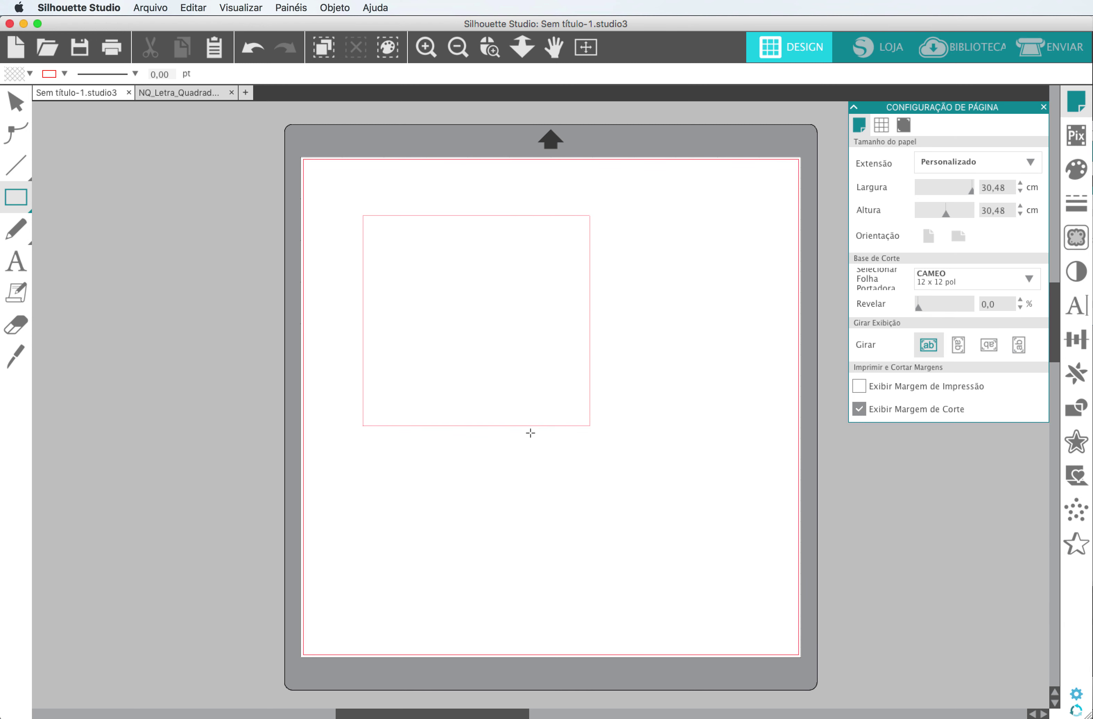
Step: Draw a dozen overlapping ellipses of different sizes across the page, without leaving the Ellipse tool between shapes
mouse_move(15, 196)
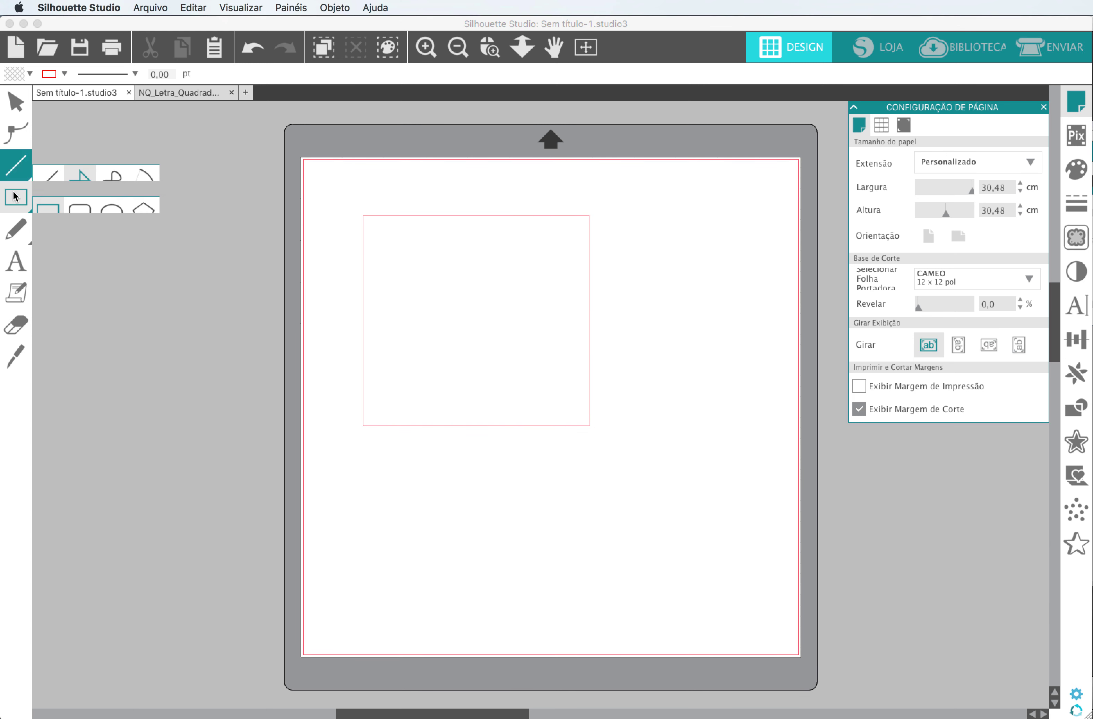
click(112, 201)
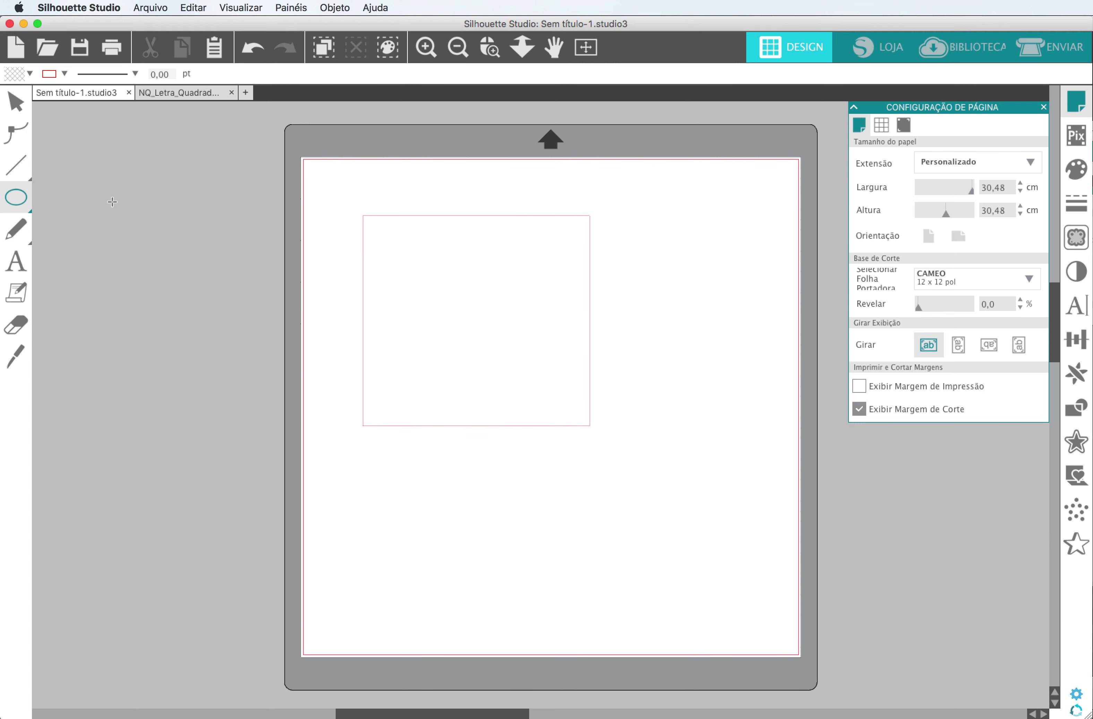
drag(453, 192, 625, 404)
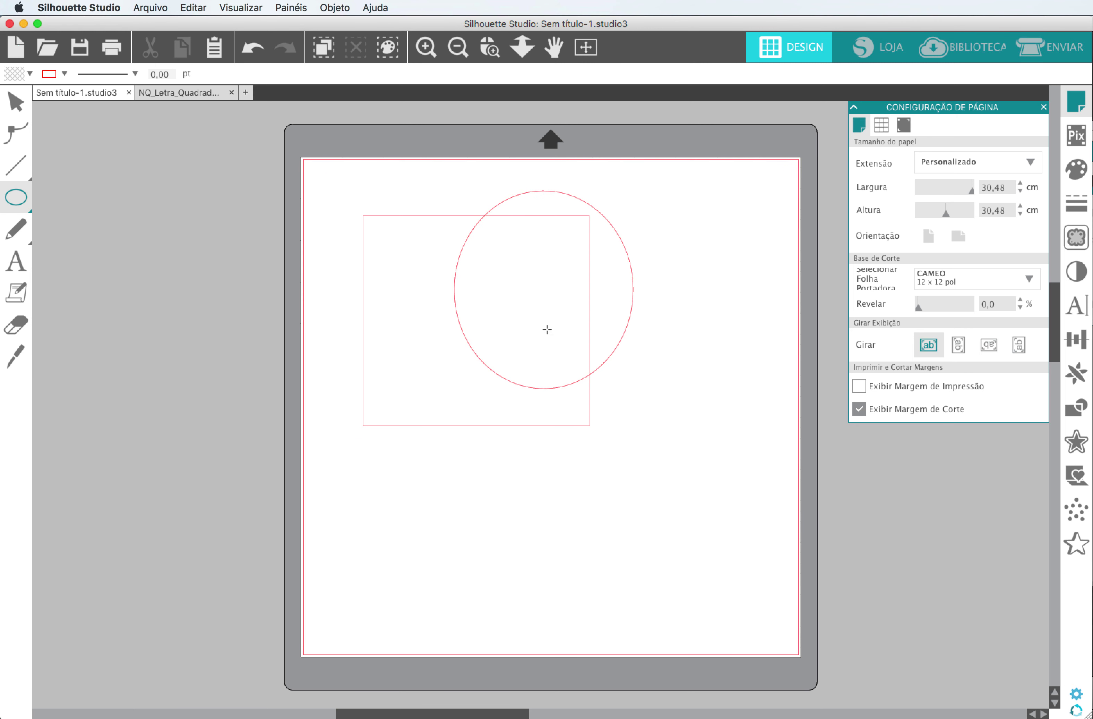
drag(532, 330, 730, 561)
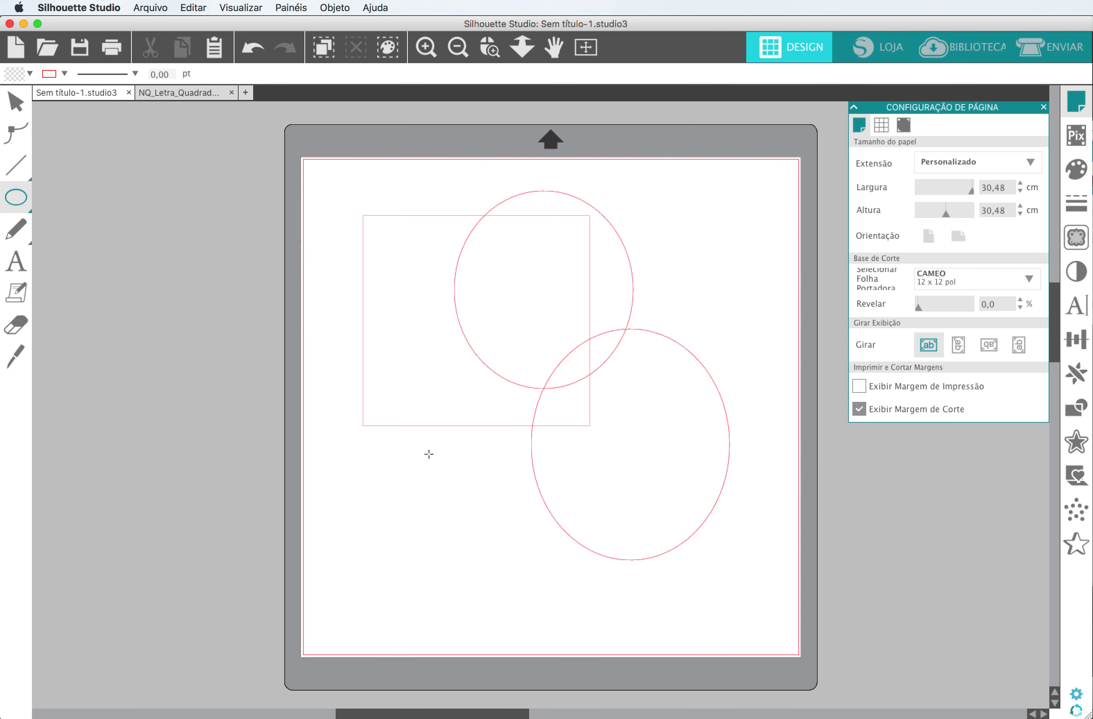
drag(439, 331, 637, 538)
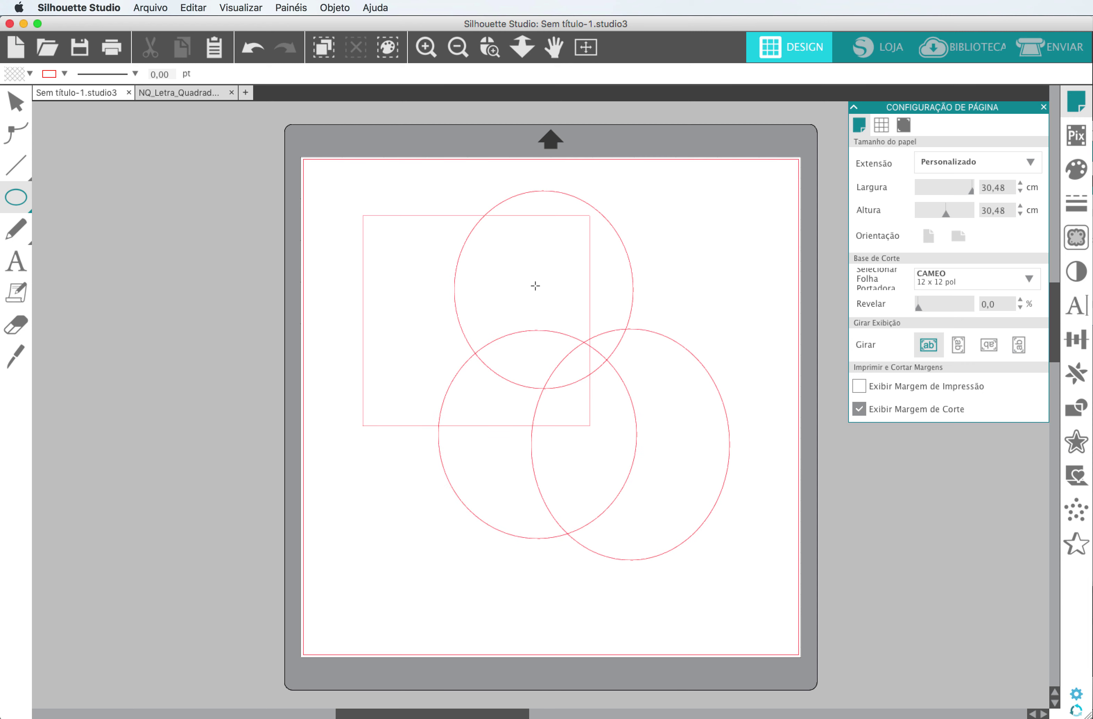
drag(535, 283, 736, 528)
drag(583, 220, 752, 406)
drag(491, 257, 336, 483)
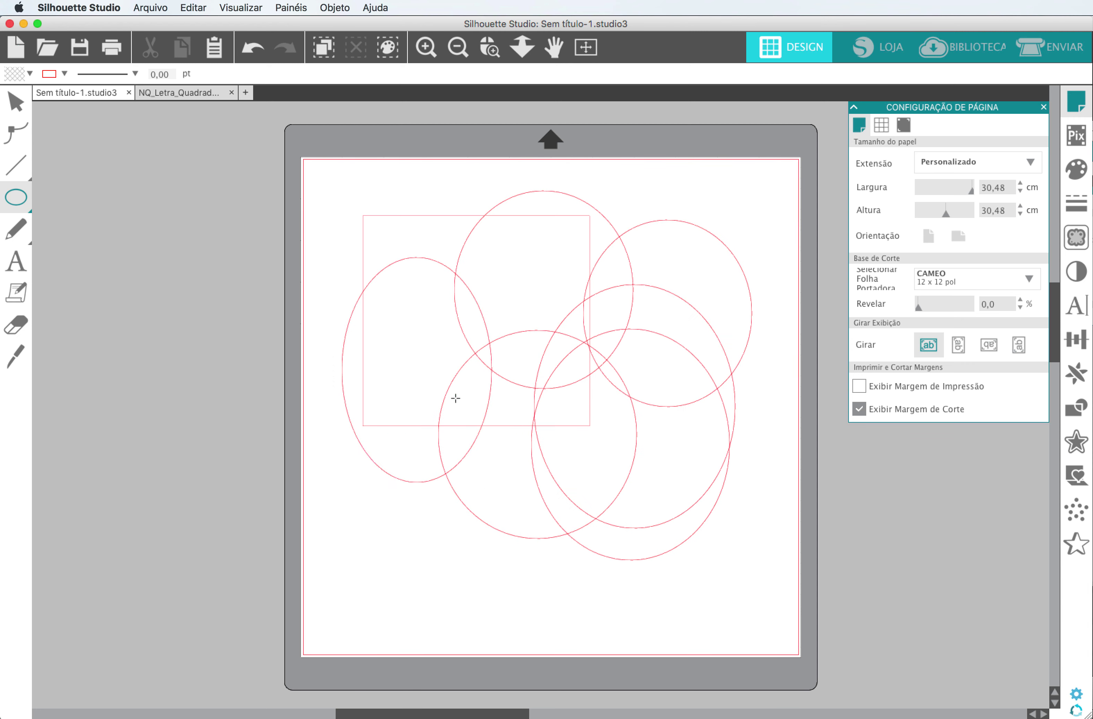
drag(450, 384, 495, 429)
drag(499, 347, 582, 462)
mouse_move(521, 316)
mouse_down()
mouse_move(541, 352)
mouse_move(623, 423)
mouse_up()
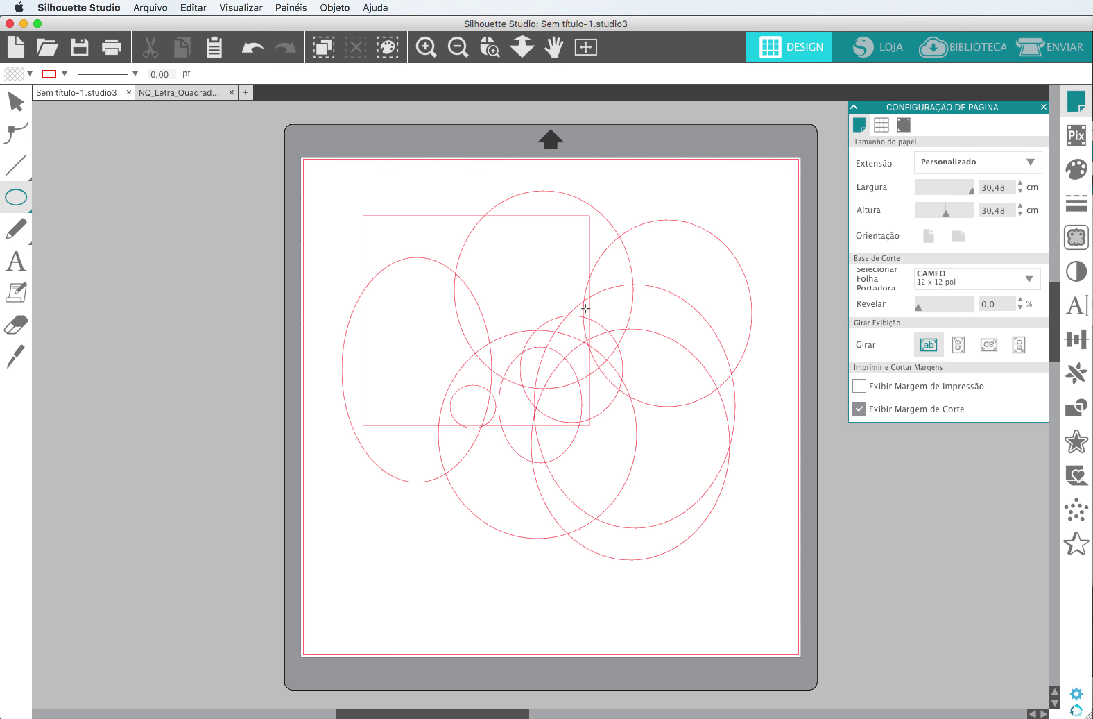
drag(585, 305, 686, 437)
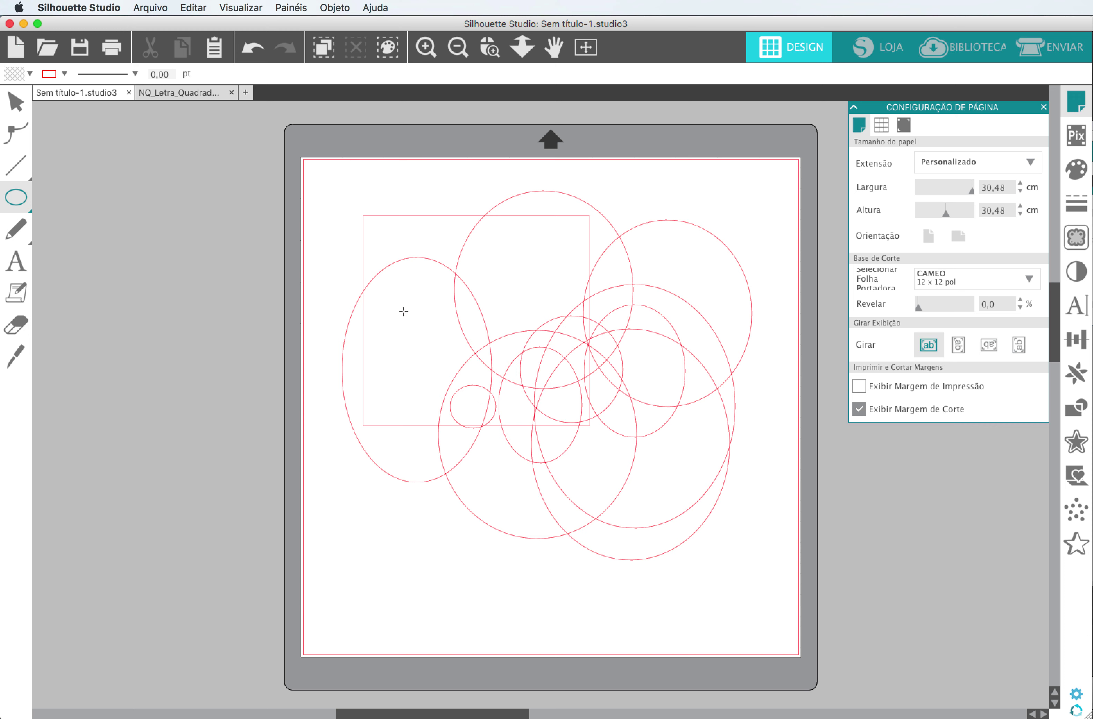
drag(404, 304, 509, 422)
drag(392, 293, 482, 382)
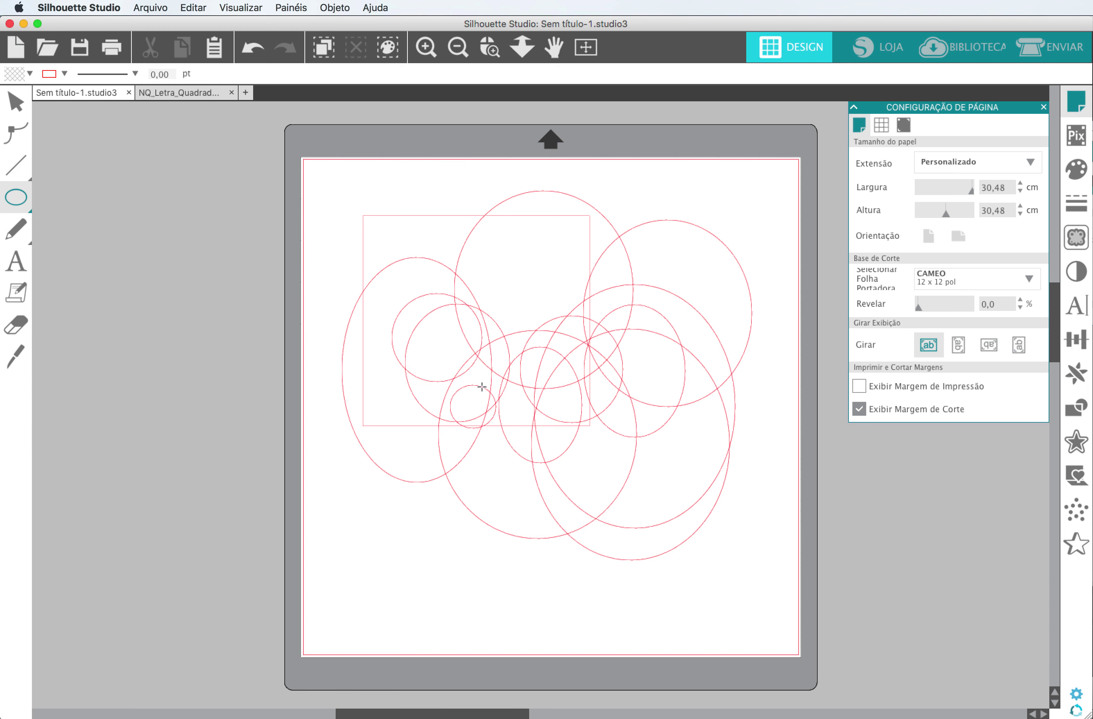
Step: With the selection tool, try selecting individual overlapping shapes, and delete all the shapes on the page together
click(17, 103)
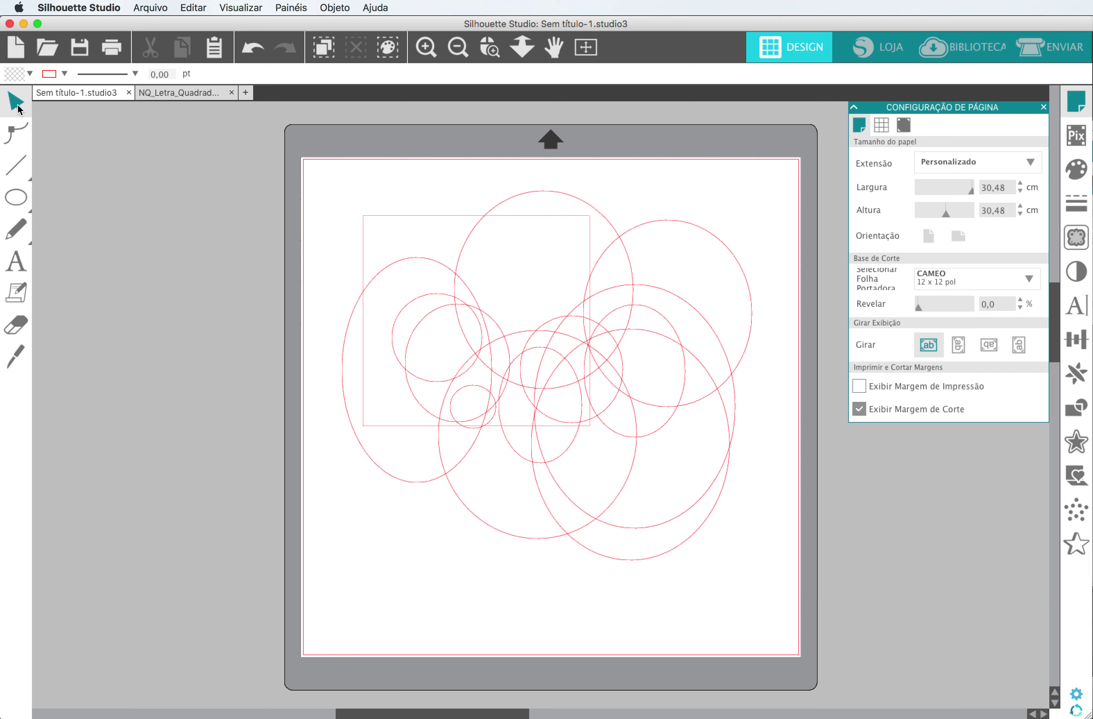
click(419, 264)
click(423, 213)
click(468, 237)
click(496, 295)
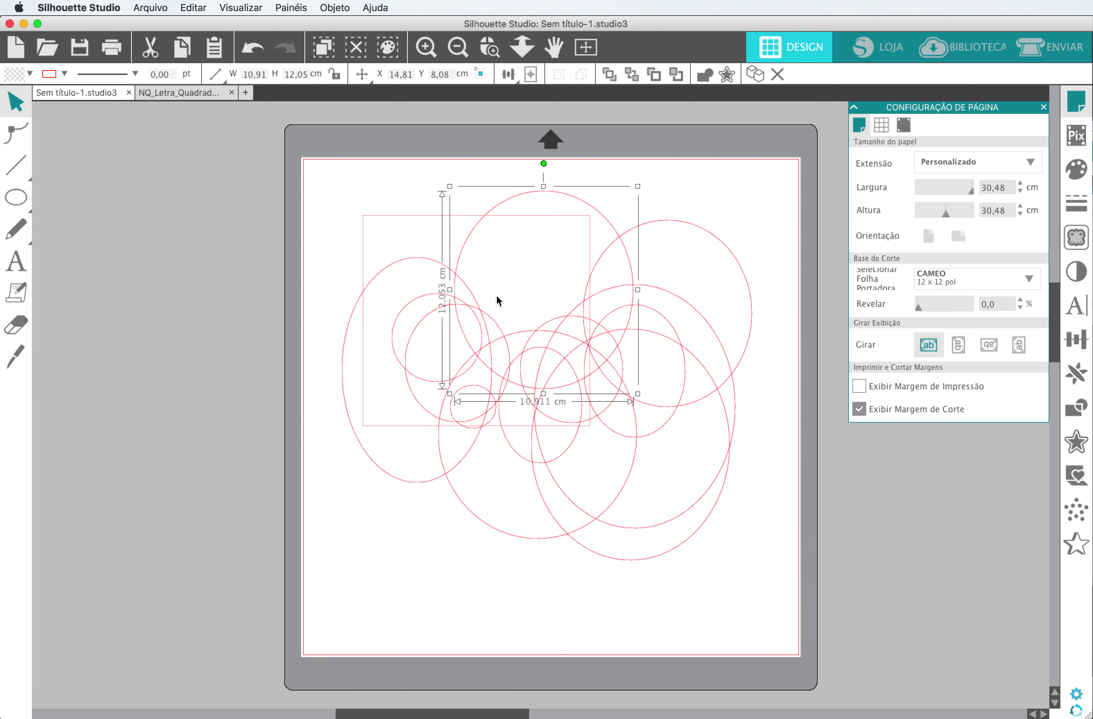
click(532, 333)
click(520, 354)
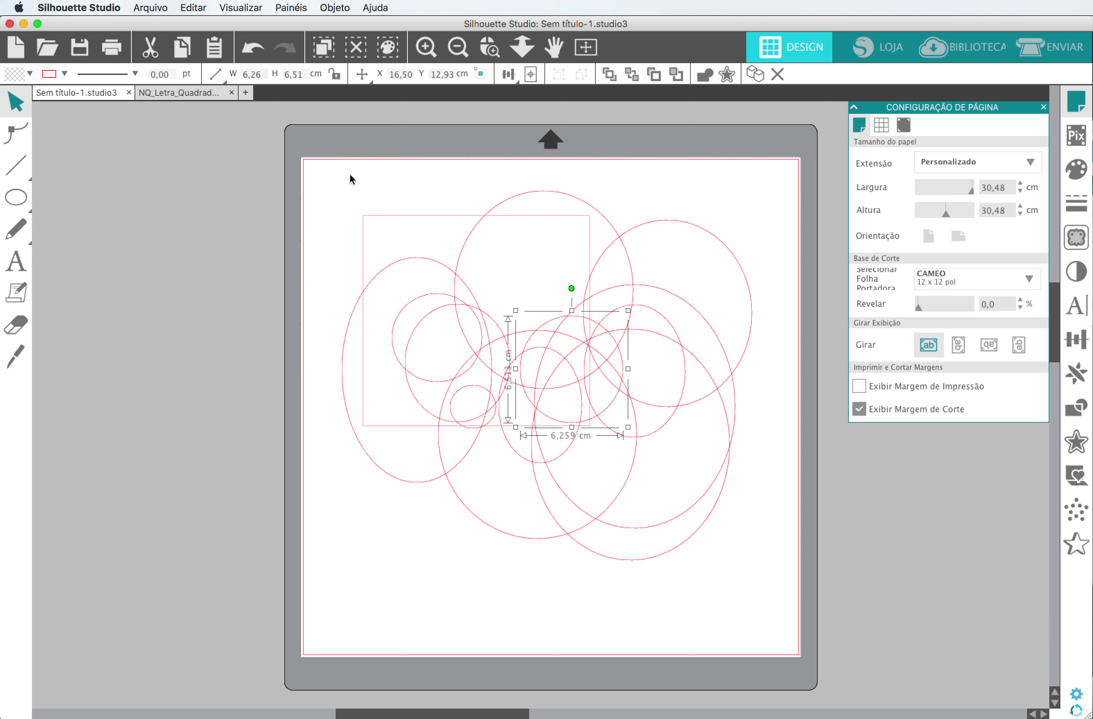
drag(350, 179, 727, 587)
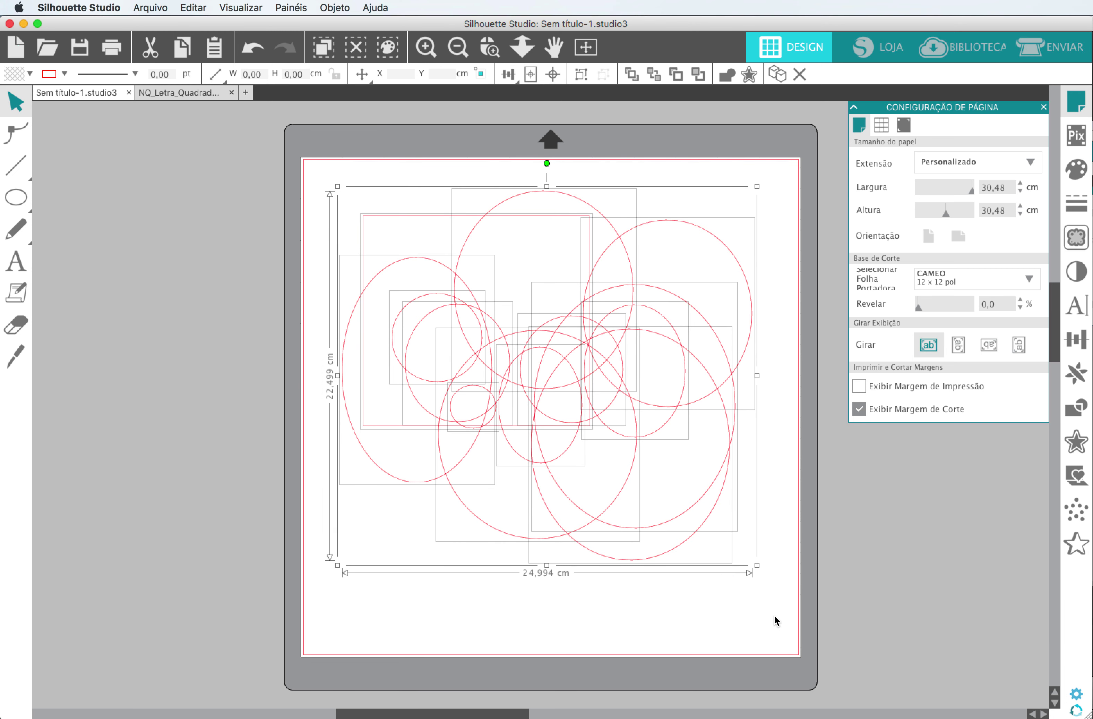
key(Delete)
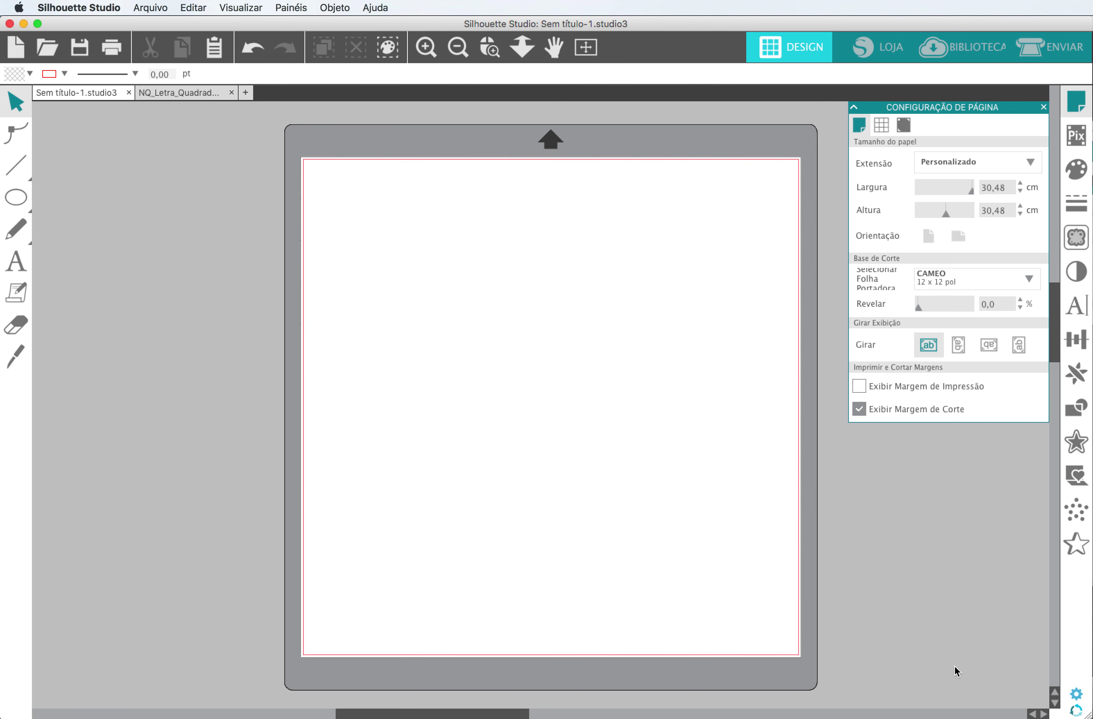
Step: In the Ferramentas preferences, set Após Criar uma Forma and Após Desenhar à Mão Livre to Escolha a Seleção and accept the changes
click(1077, 694)
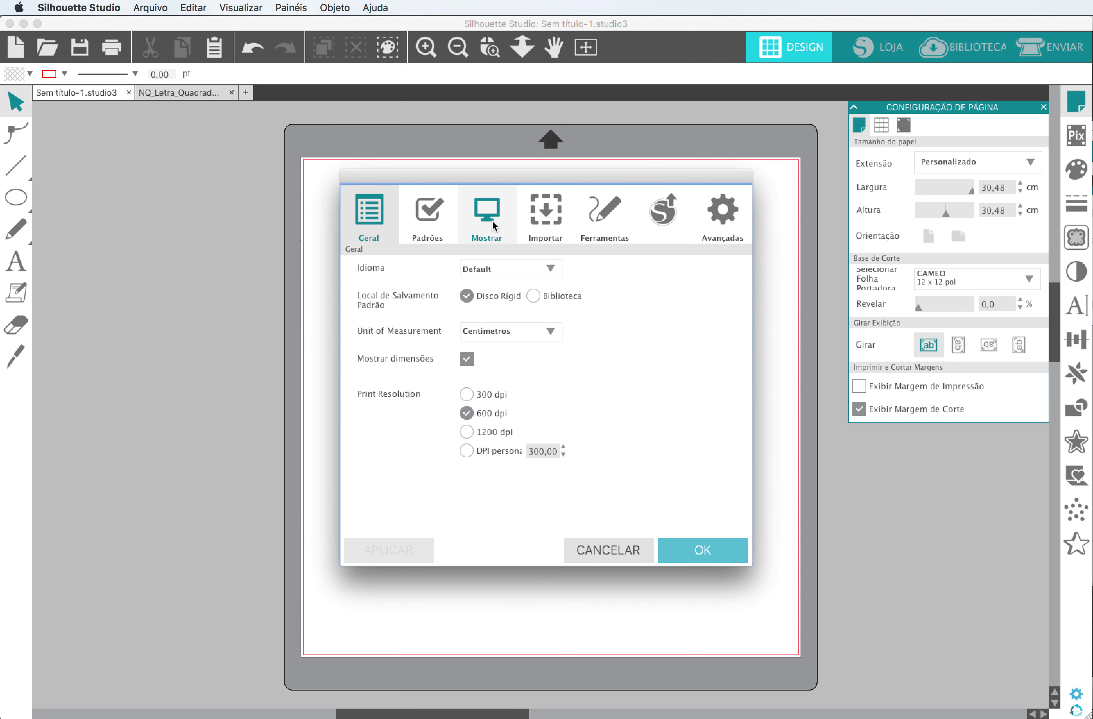
click(599, 228)
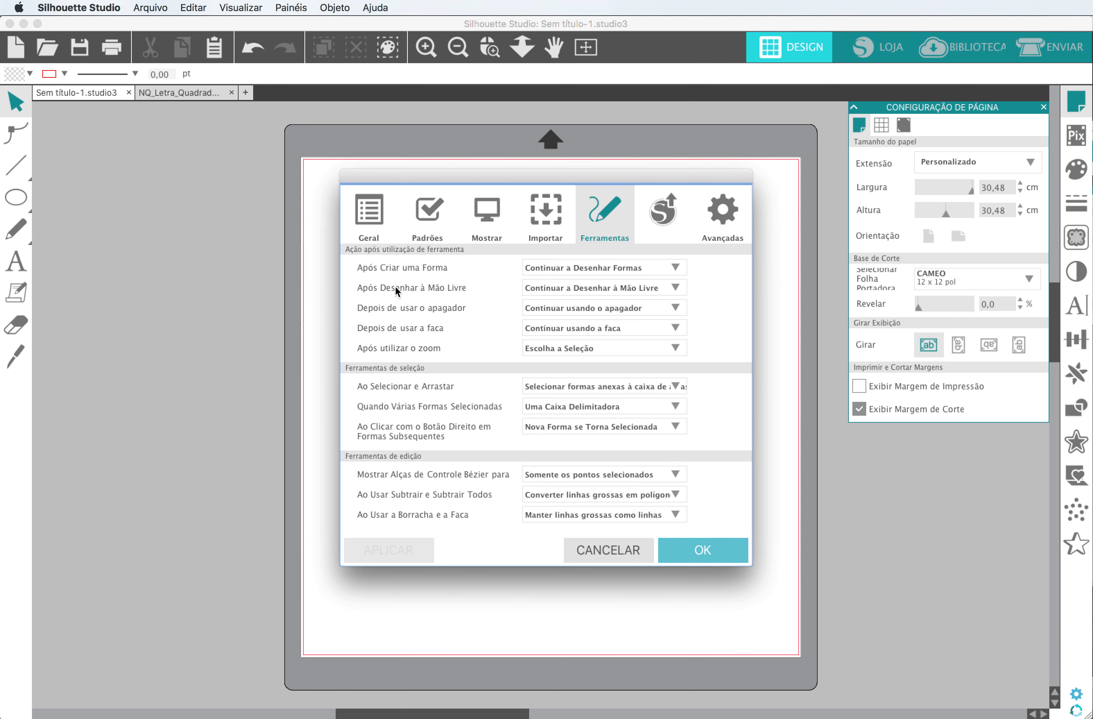
click(550, 265)
click(545, 279)
click(547, 289)
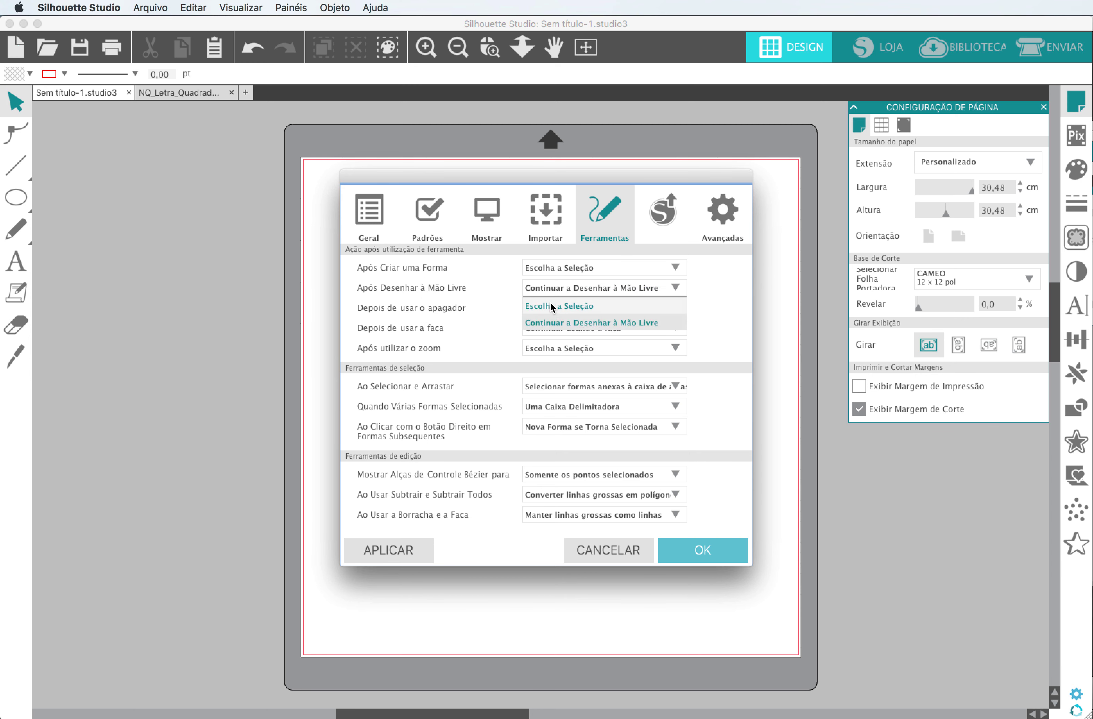
click(549, 302)
click(707, 551)
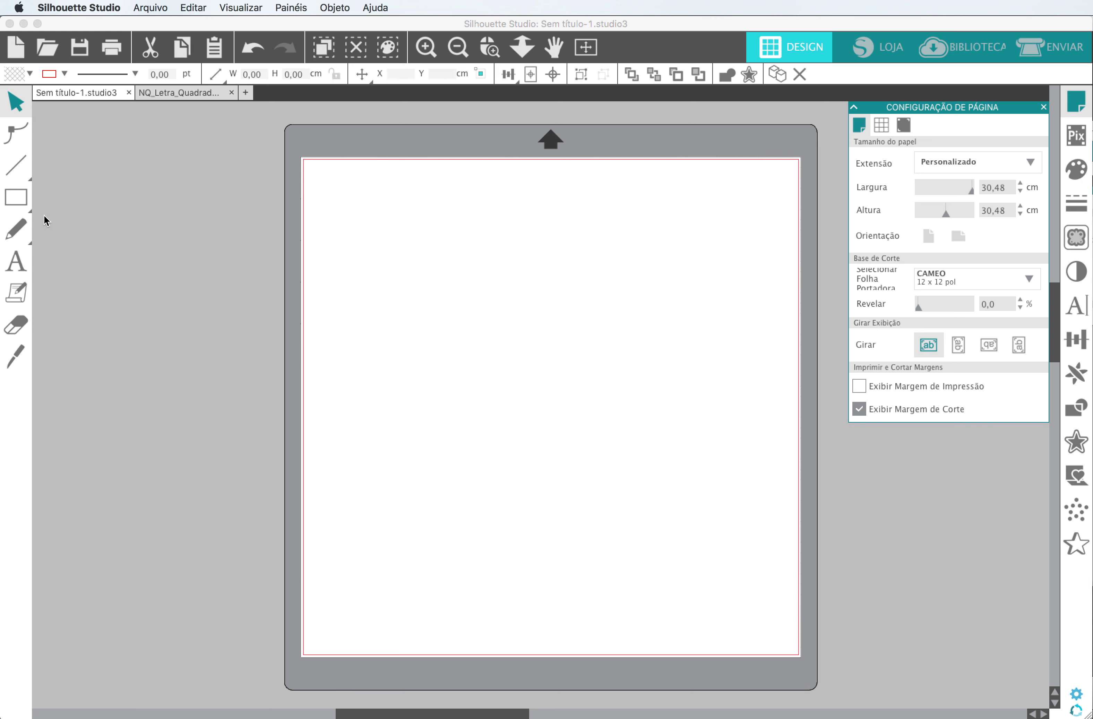
Step: Draw an ellipse about 13.5 × 13.9 cm in the page's upper part and a rectangle about 16.5 × 15.1 cm overlapping it
click(15, 197)
click(108, 201)
drag(394, 206, 616, 437)
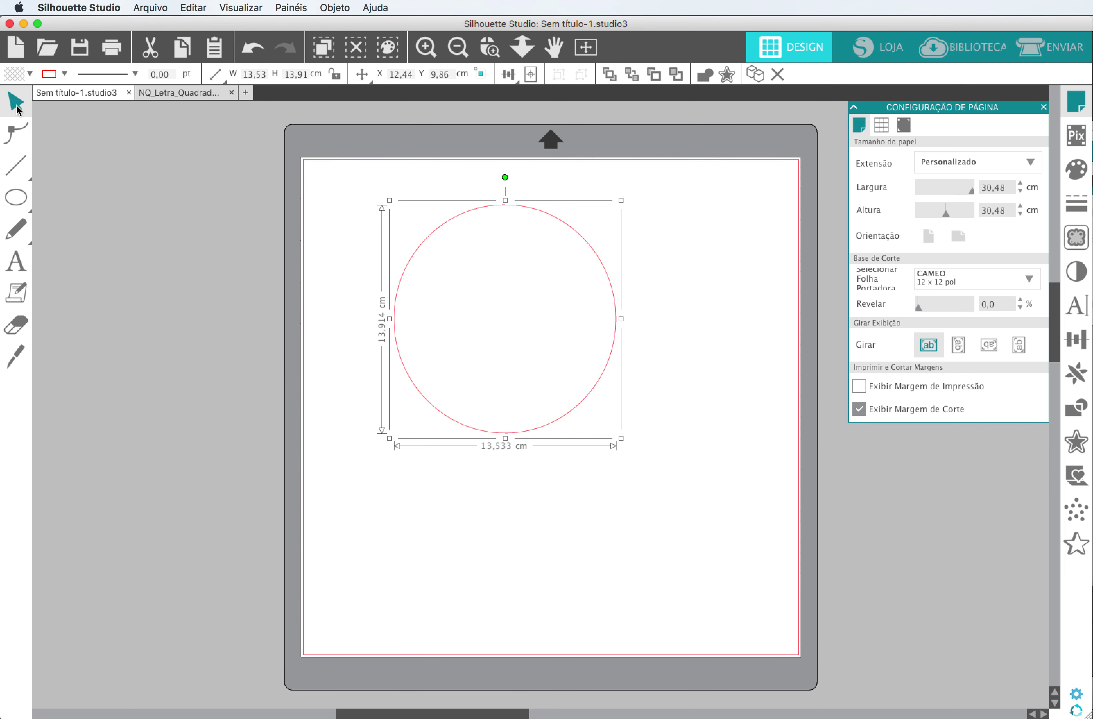
click(46, 196)
drag(464, 343, 736, 592)
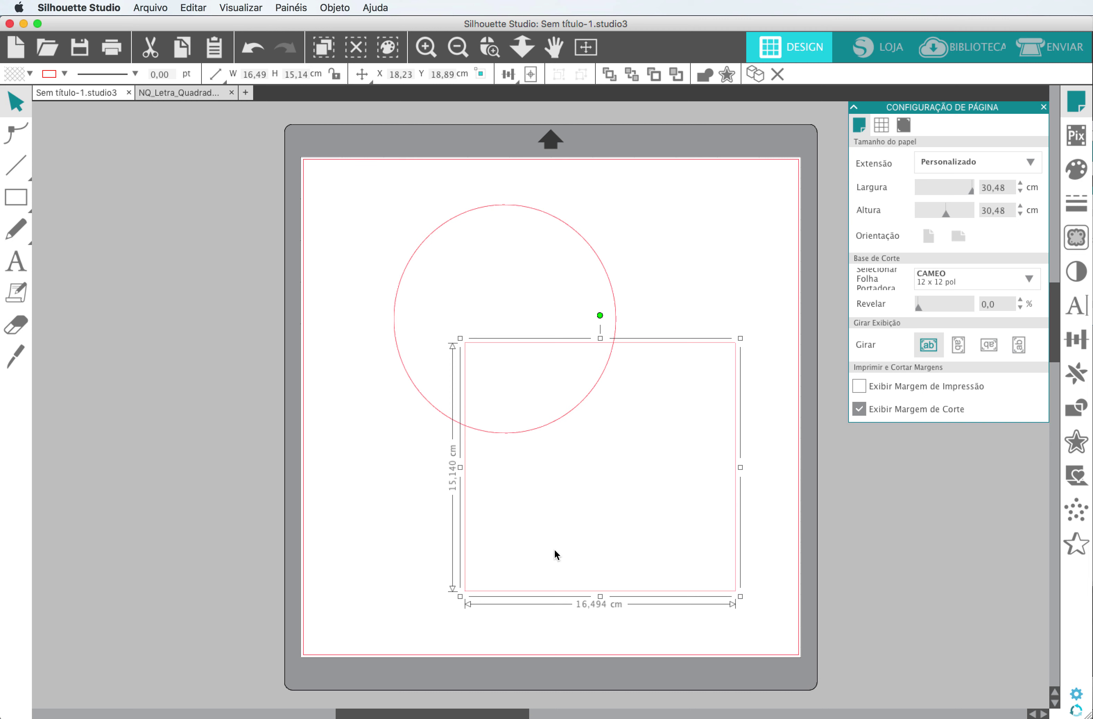
Step: Select the overlapping ellipse and rectangle together with a selection box and delete both
drag(392, 535, 539, 383)
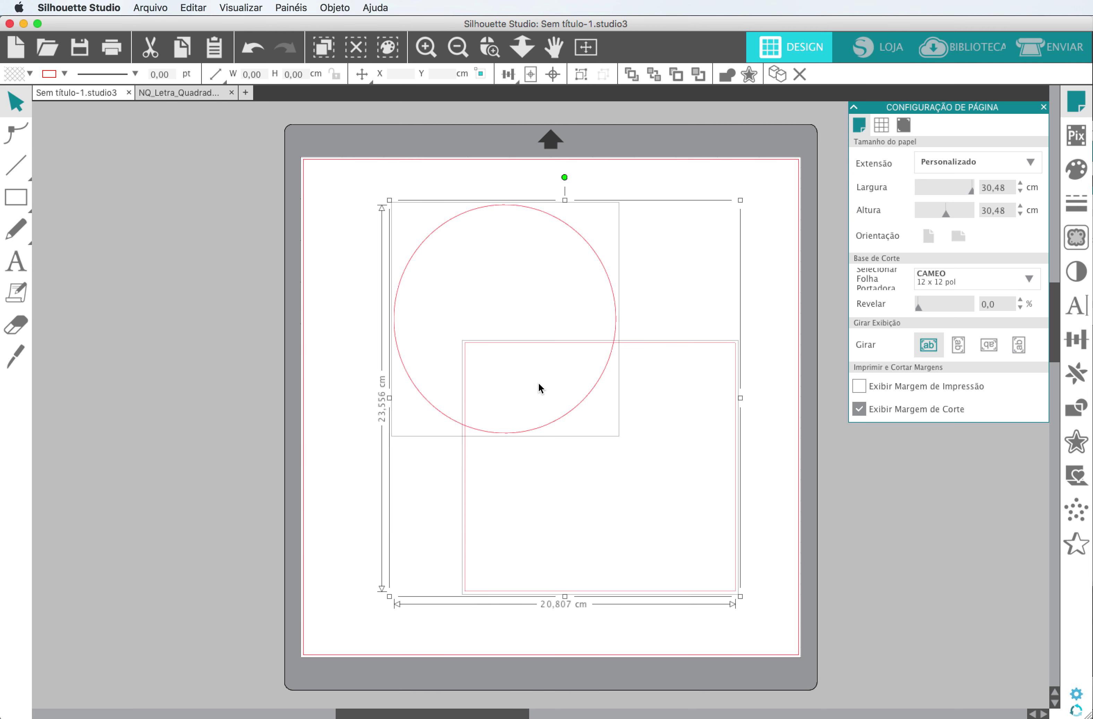
key(Delete)
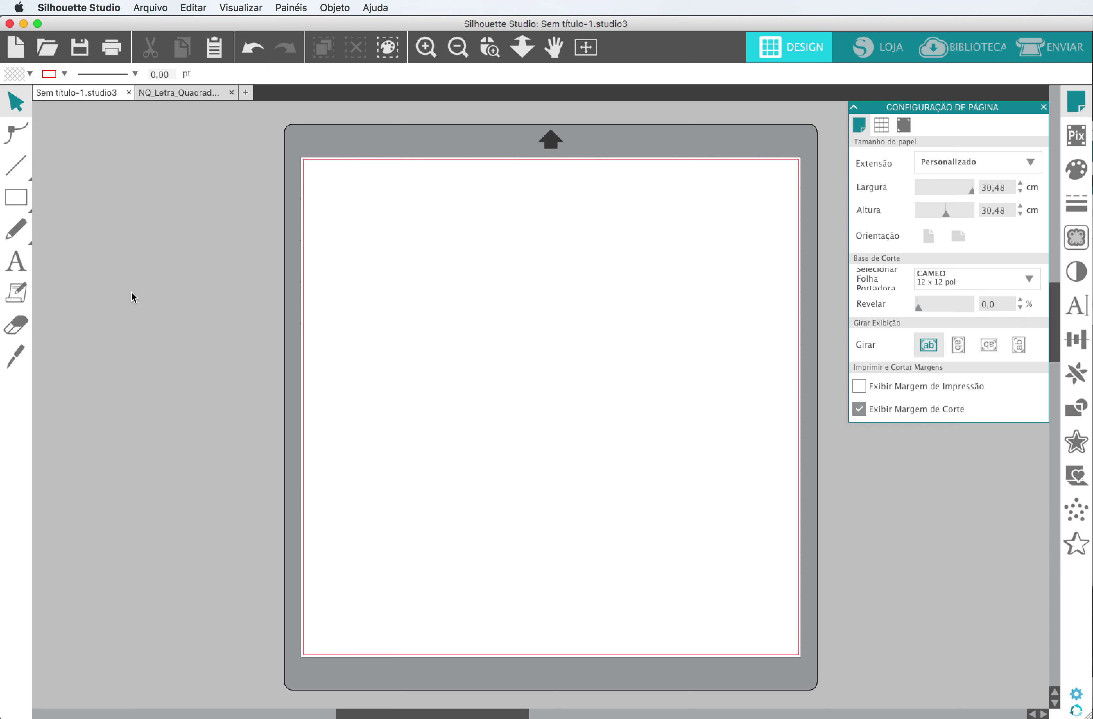
click(15, 201)
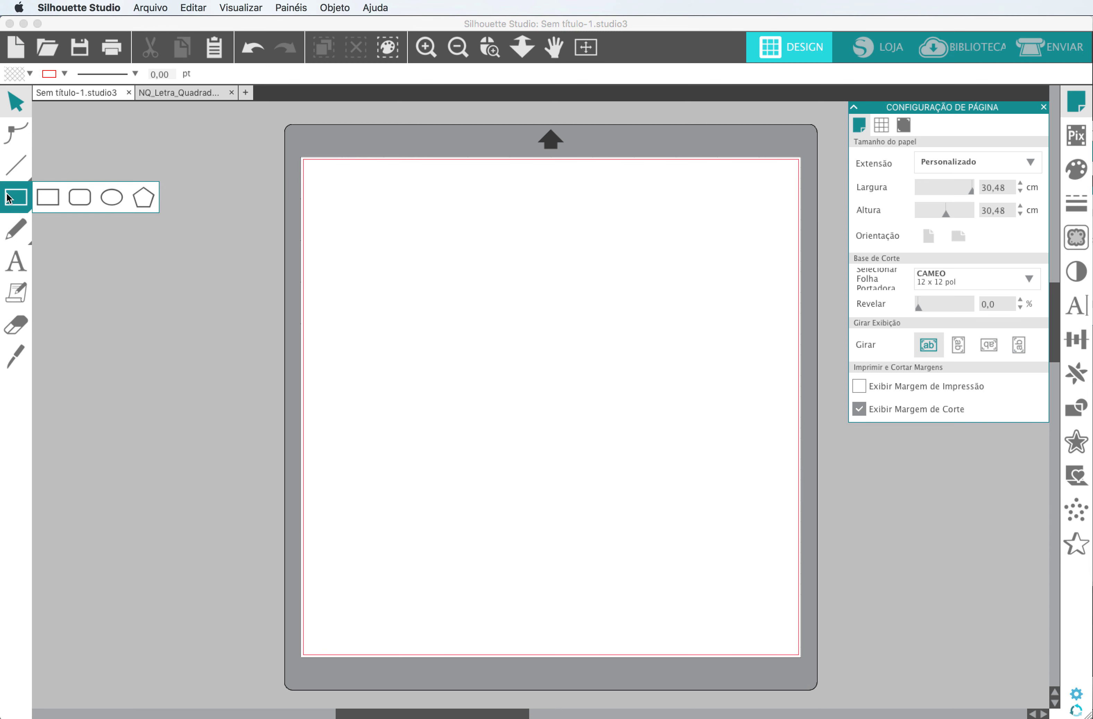
mouse_move(17, 167)
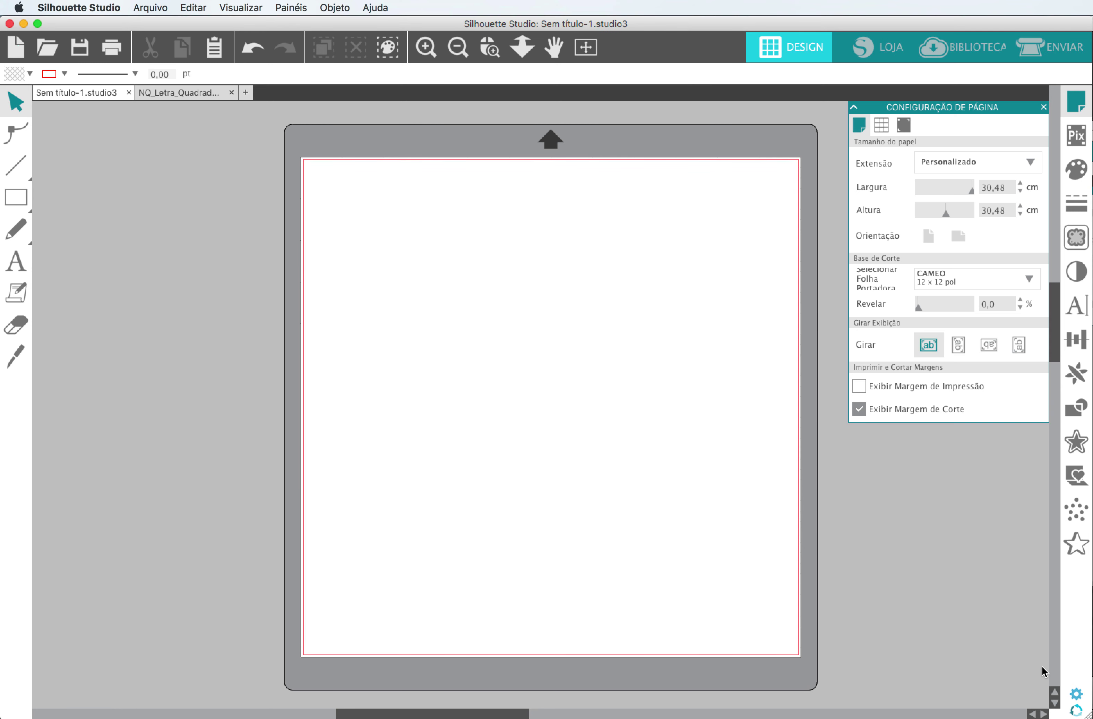
Step: In the Ferramentas preferences, look at the choices for Ao Selecionar e Arrastar, keep Selecionar formas anexas à caixa, and accept
click(1080, 694)
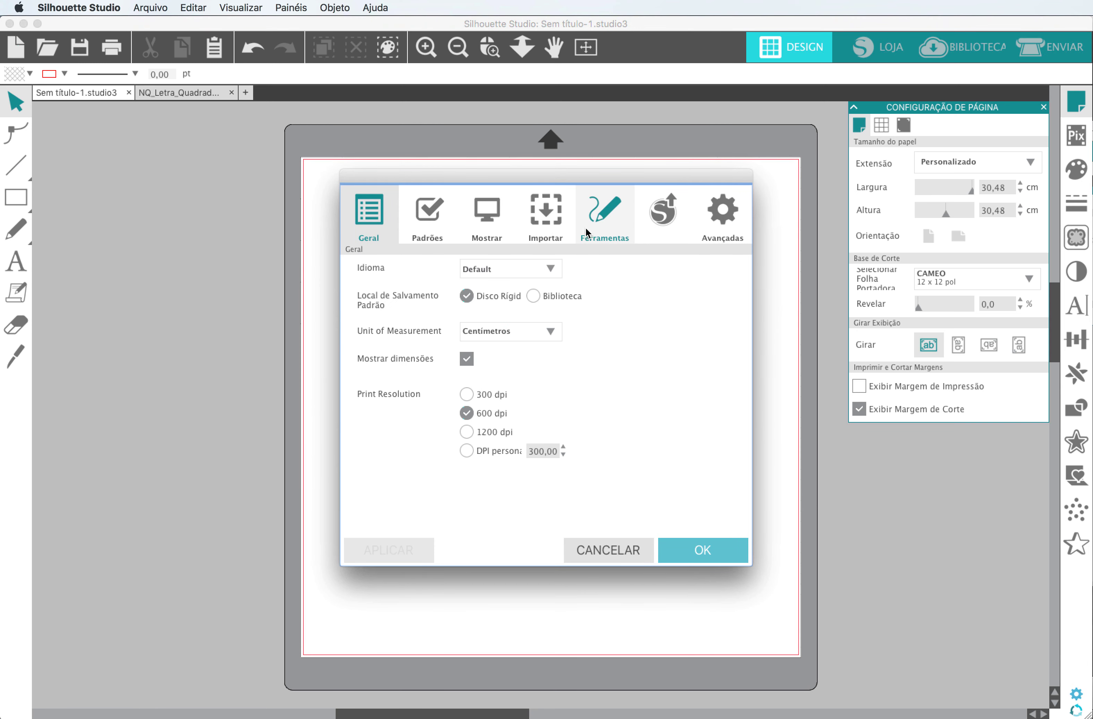
click(601, 217)
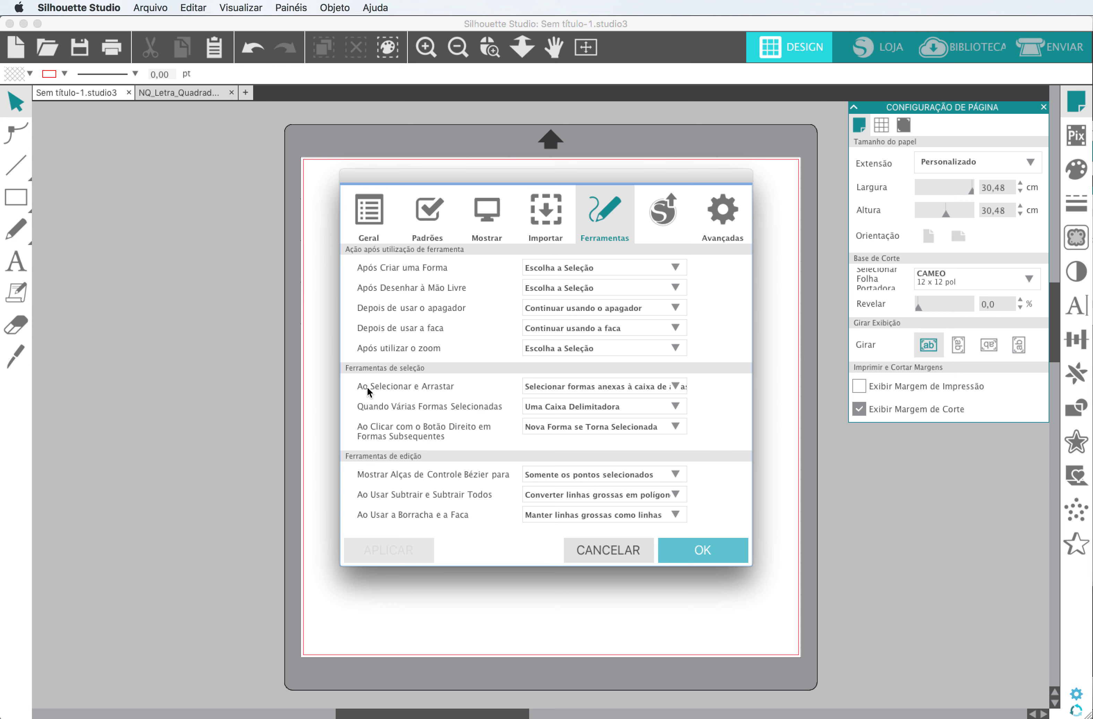
click(585, 388)
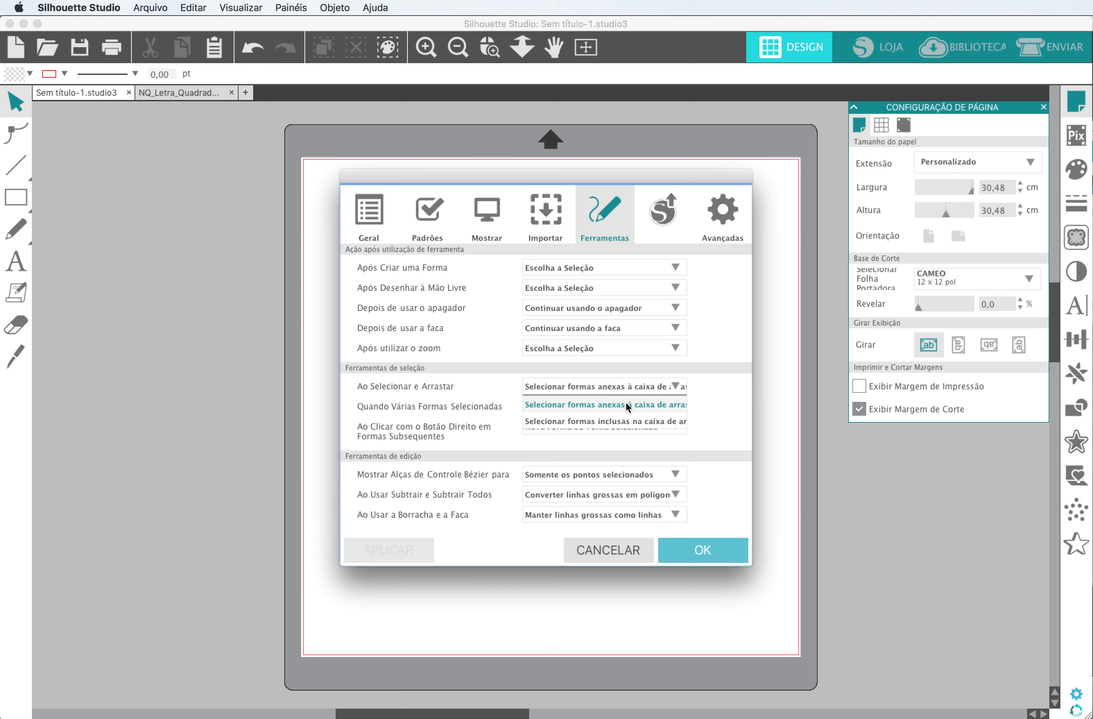
click(661, 405)
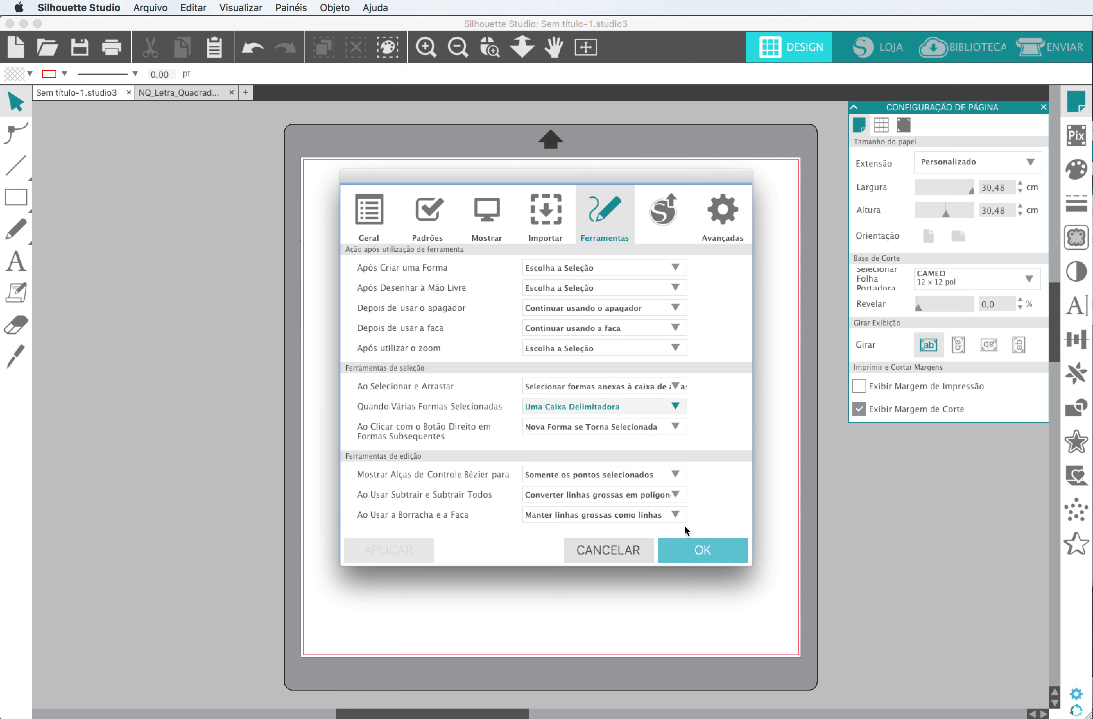
click(691, 547)
Step: Draw an overlapping rounded rectangle about 12.0 × 13.2 cm, ellipse about 12.1 × 10.6 cm and rectangle about 14.1 × 12.6 cm
click(16, 195)
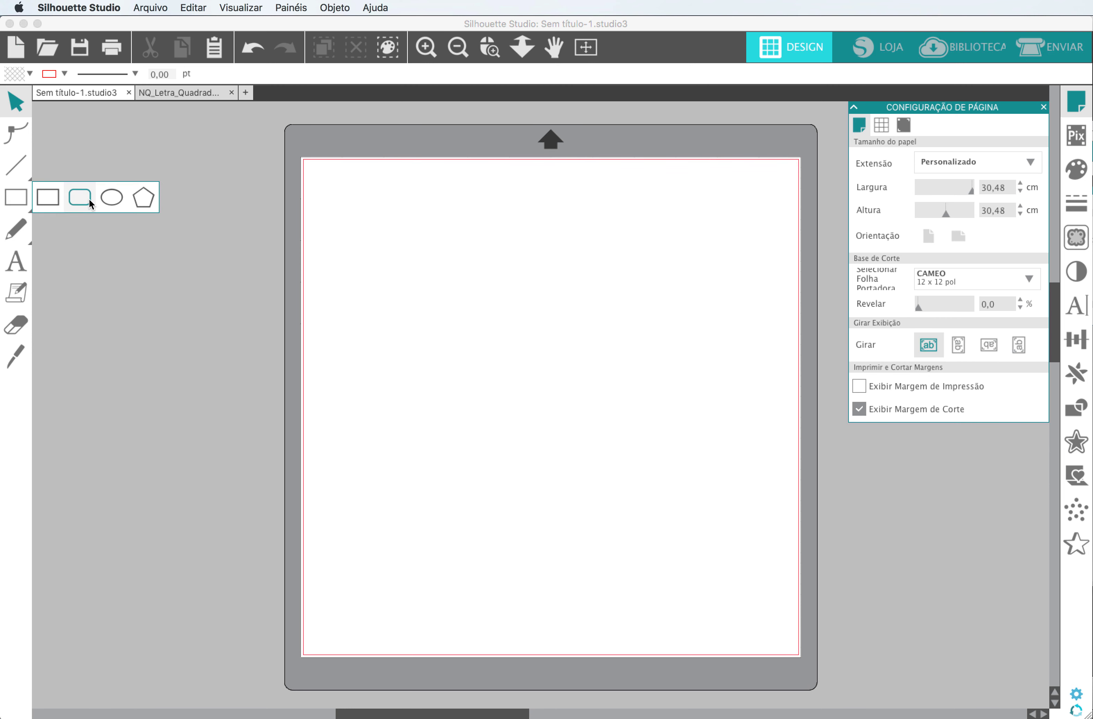
click(84, 196)
drag(421, 241, 617, 458)
click(16, 195)
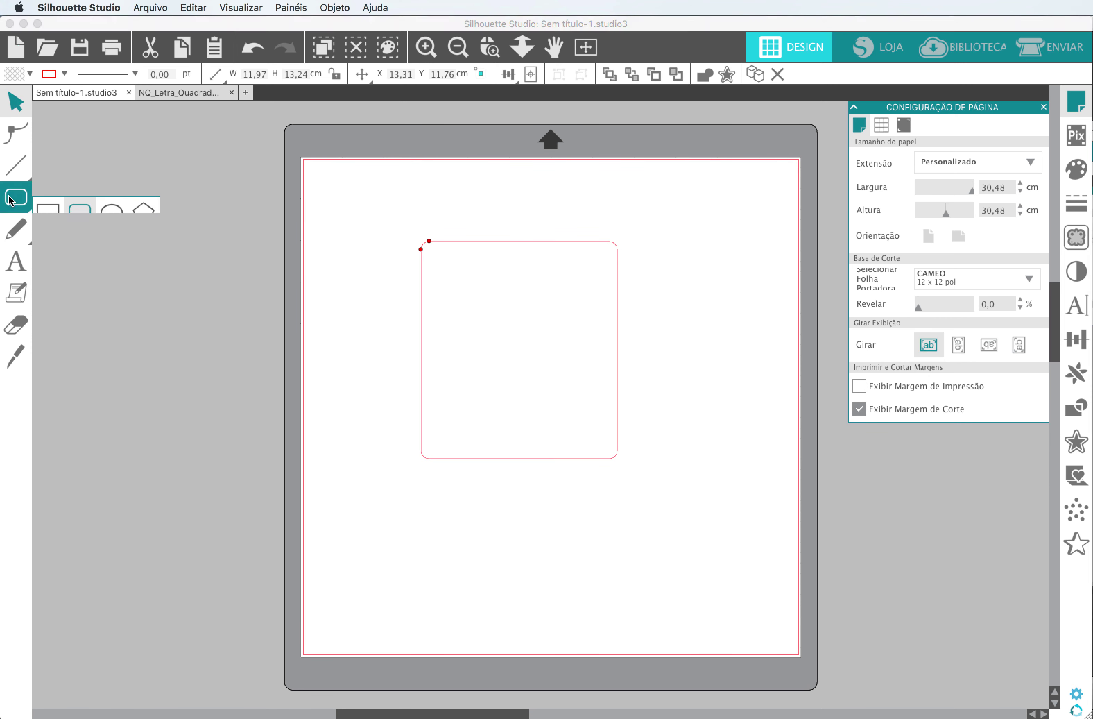
click(107, 196)
drag(359, 403, 559, 578)
click(16, 196)
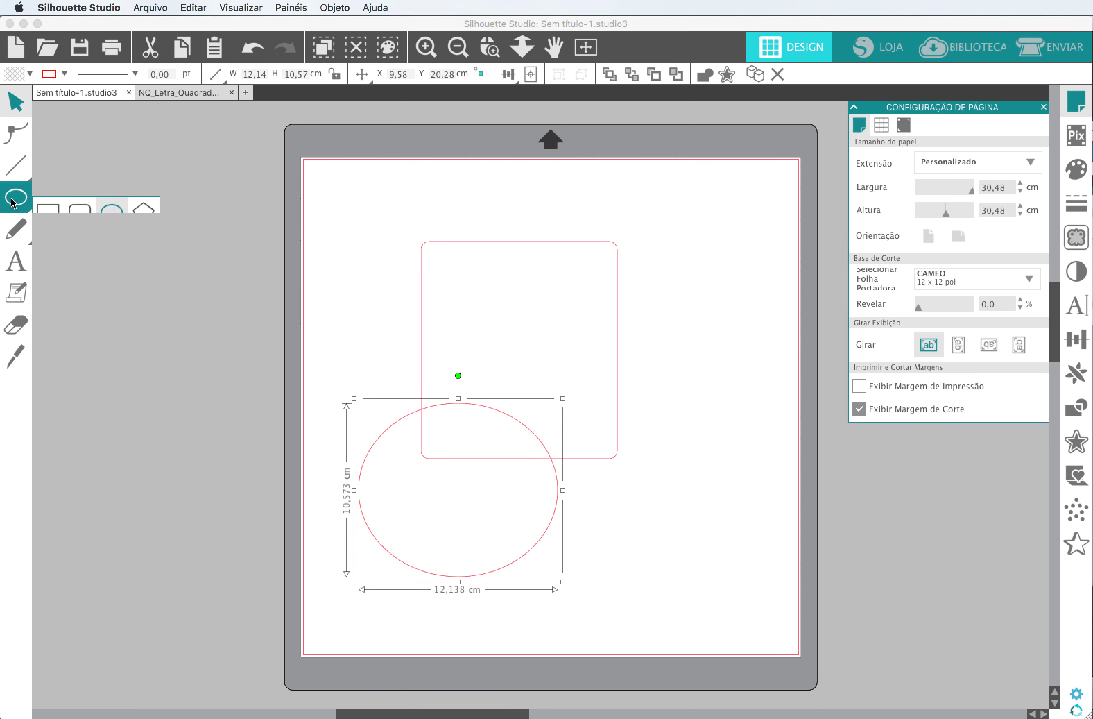
click(60, 201)
drag(482, 356, 714, 562)
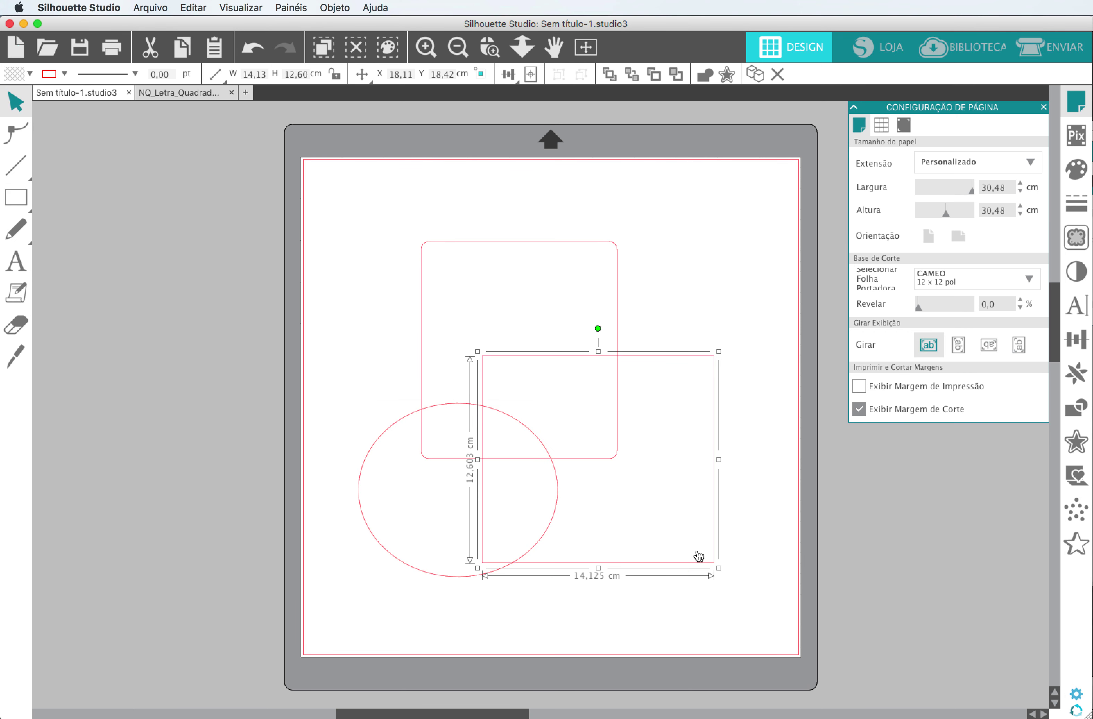
Step: Test box selection by covering only a corner of the rounded rectangle and extending over its neighbours, and clear the selection
click(369, 329)
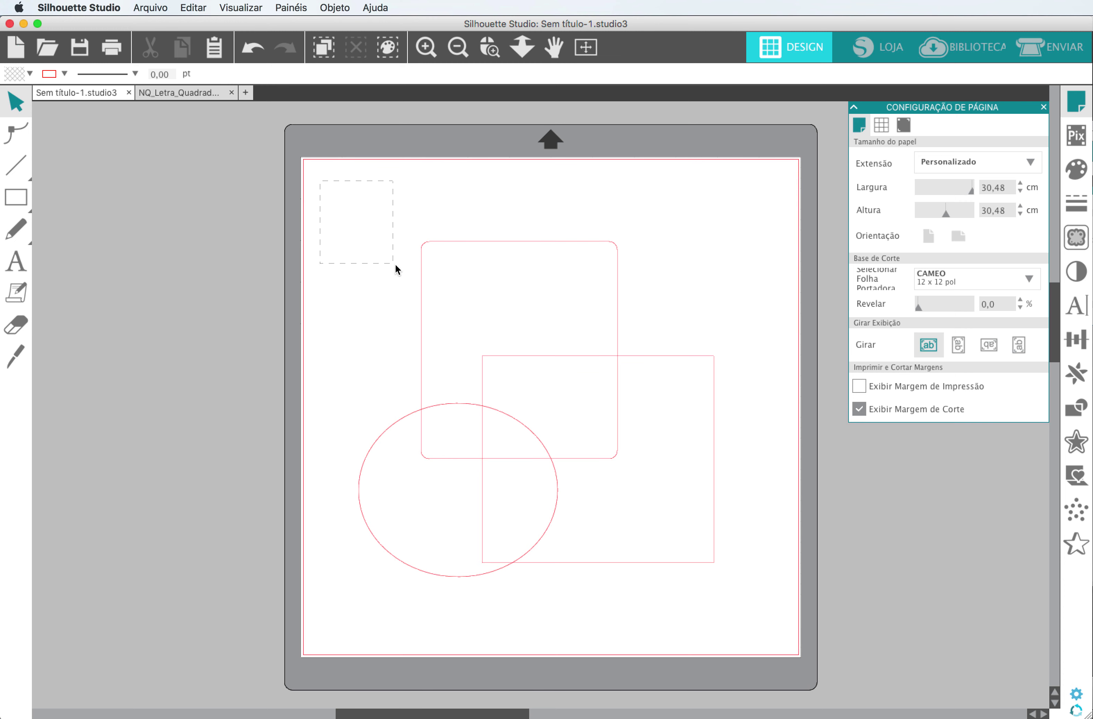
mouse_move(414, 273)
mouse_down()
mouse_move(426, 266)
mouse_move(430, 282)
mouse_up()
drag(434, 404, 431, 280)
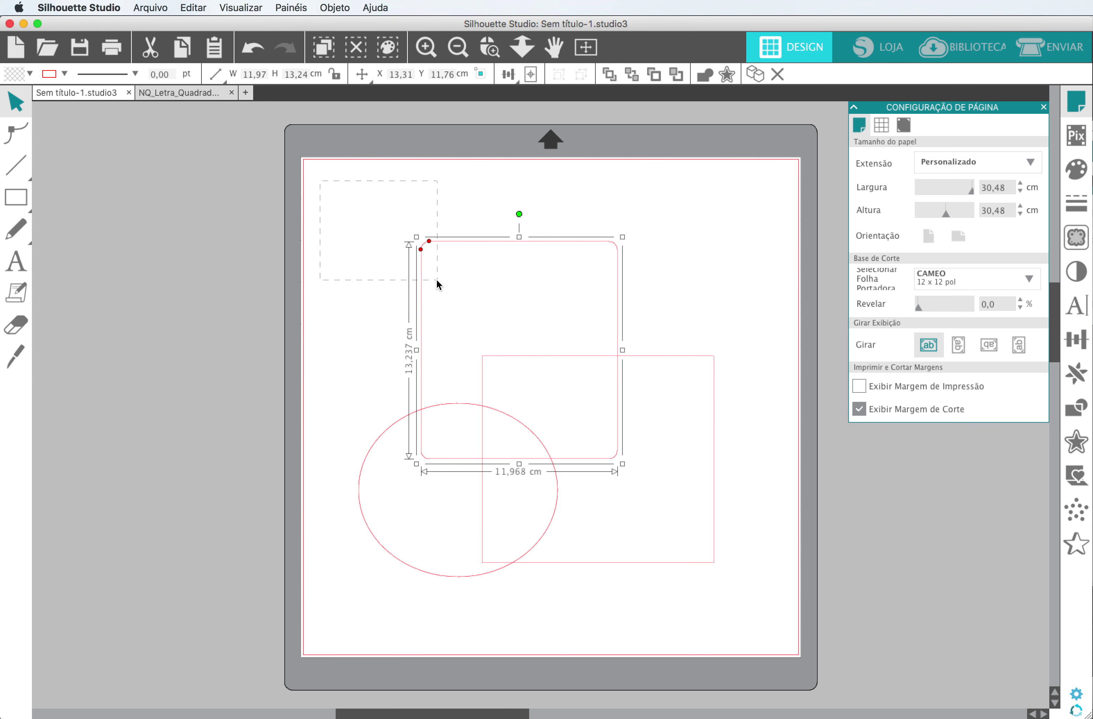
drag(450, 322, 523, 453)
click(739, 466)
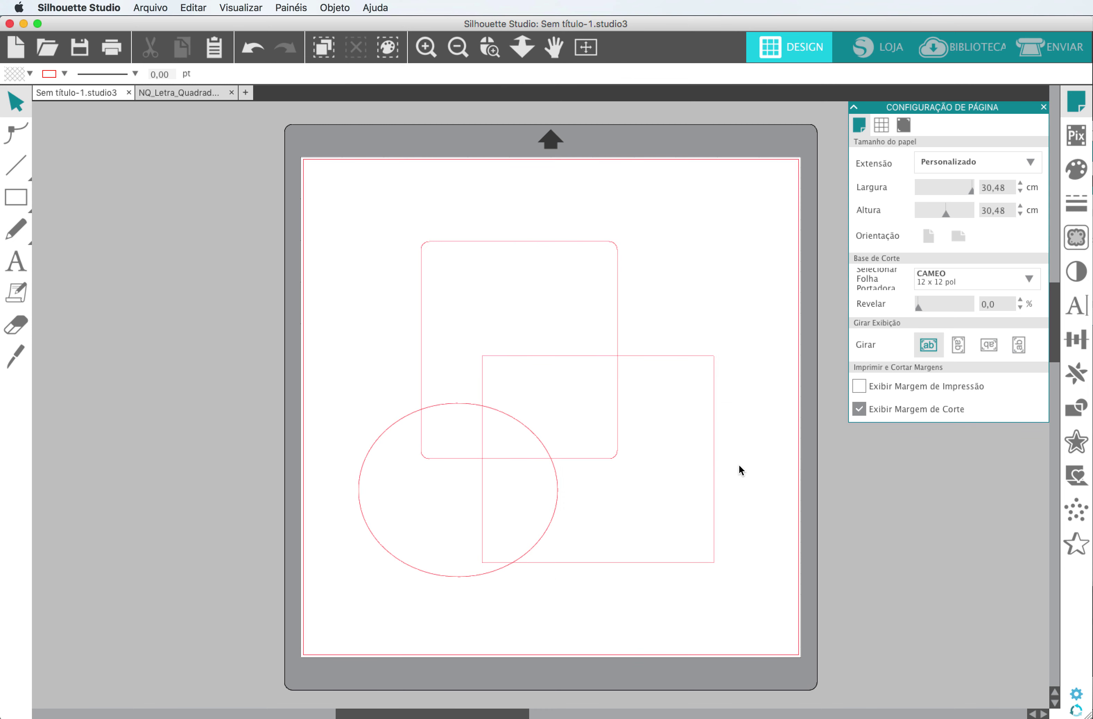
Step: In the Ferramentas preferences, set Ao Selecionar e Arrastar to Selecionar formas inclusas na caixa and accept
click(1076, 695)
click(601, 215)
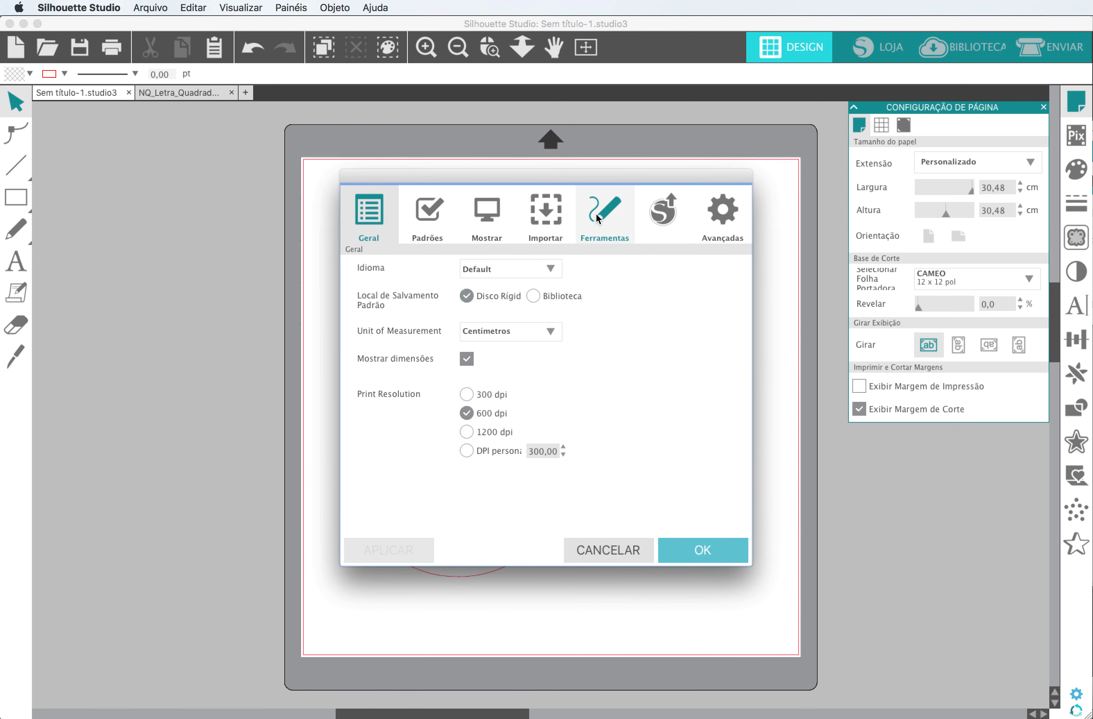
click(596, 384)
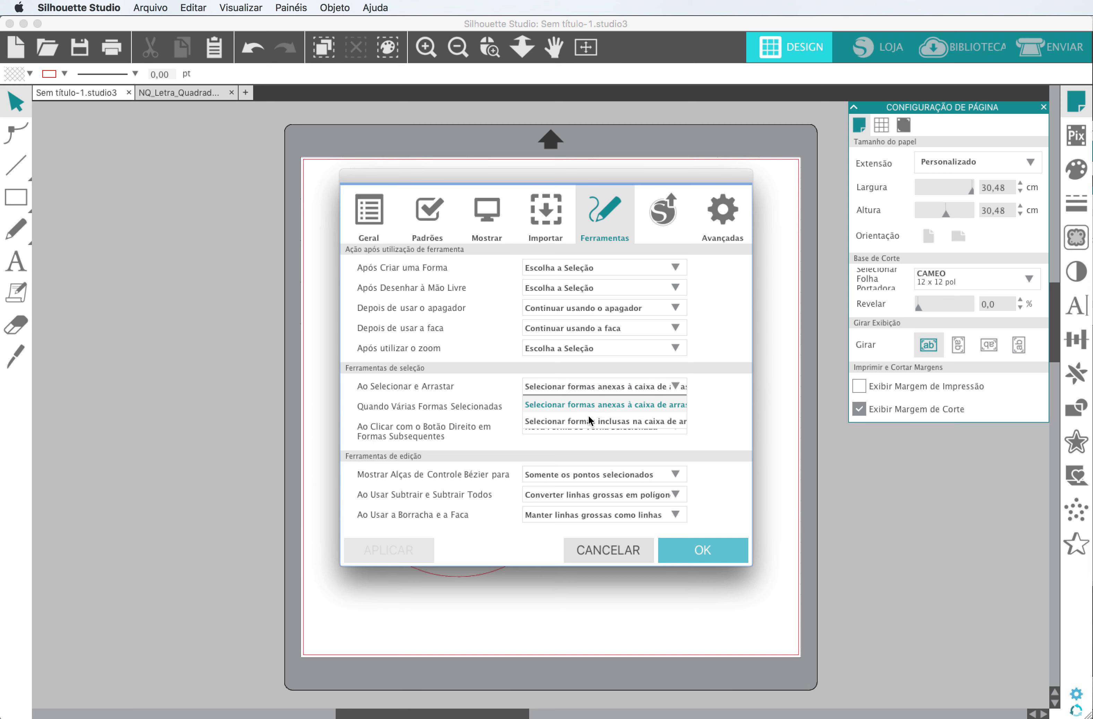
click(666, 420)
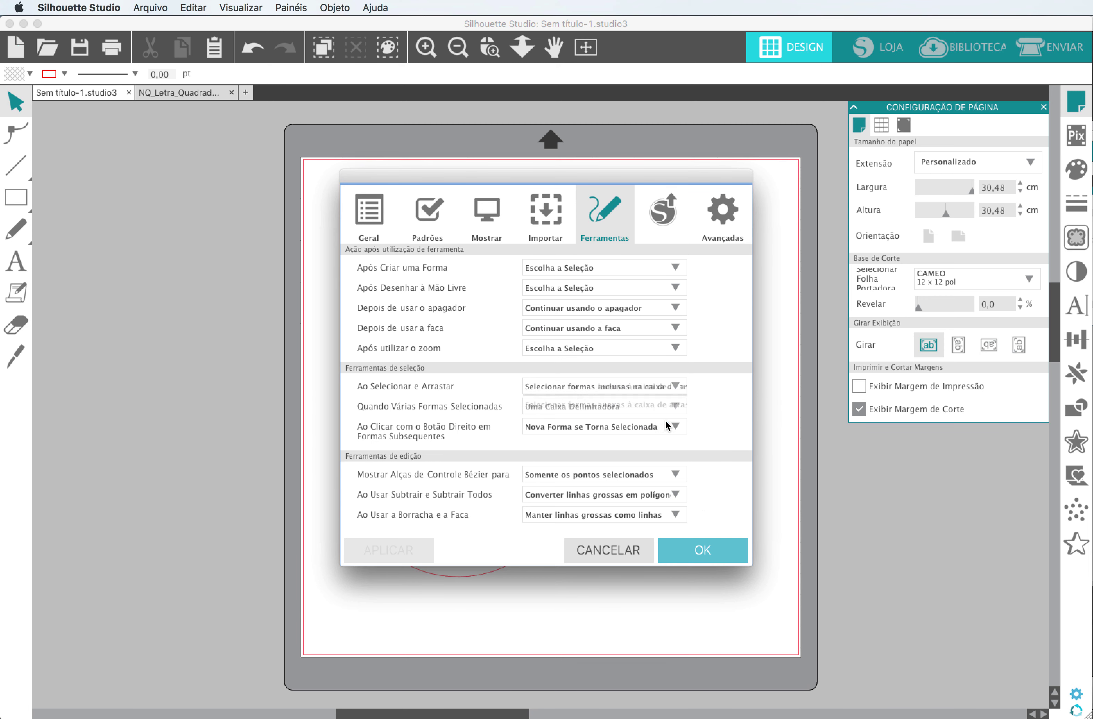
click(706, 546)
Step: Test selection boxes that partly cover and fully enclose the three shapes, and clear the selection
drag(330, 177, 432, 271)
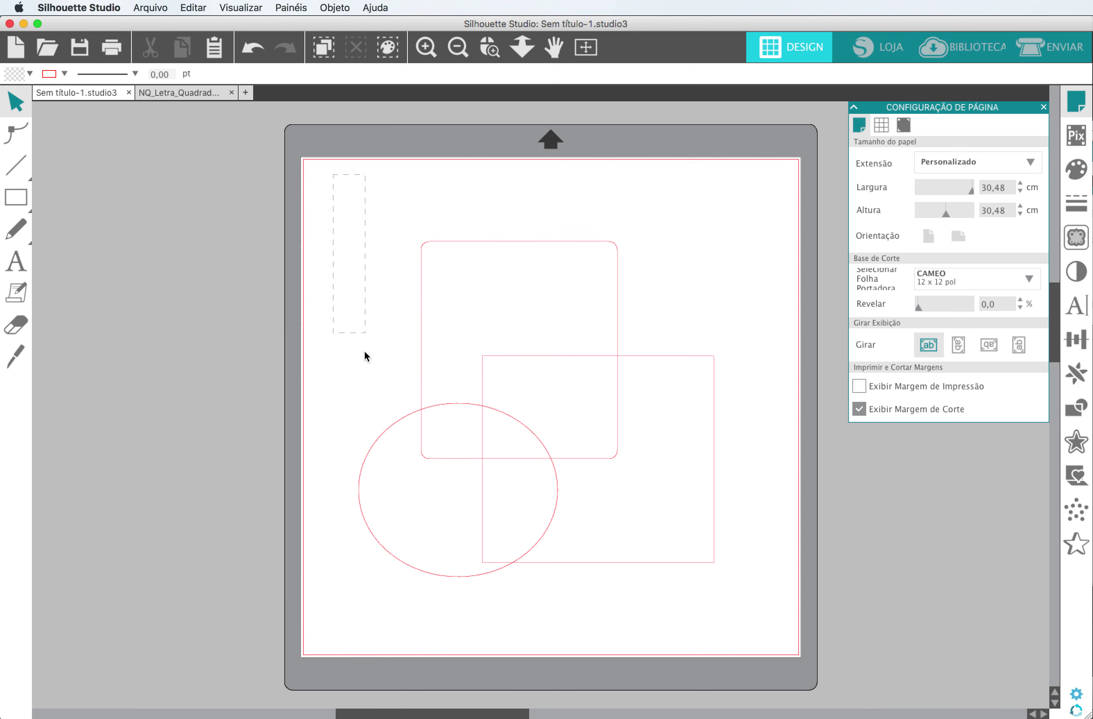
drag(396, 613, 727, 595)
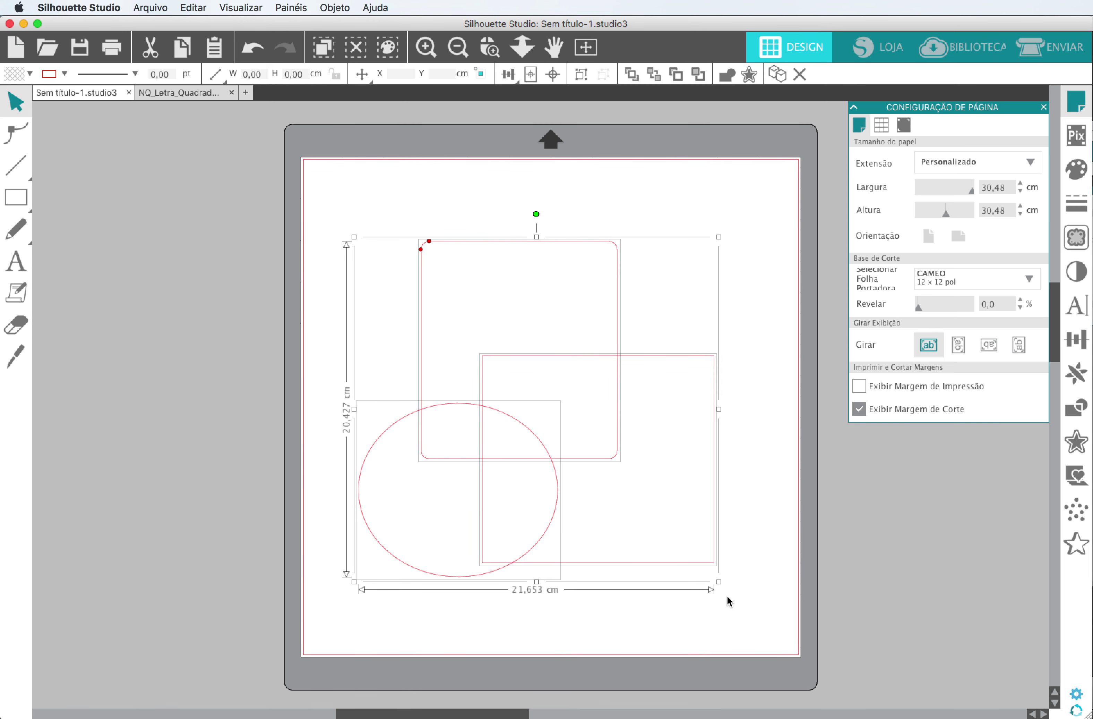
click(782, 606)
Step: Set Ao Selecionar e Arrastar back to Selecionar formas anexas à caixa in the Ferramentas preferences and accept
click(1078, 696)
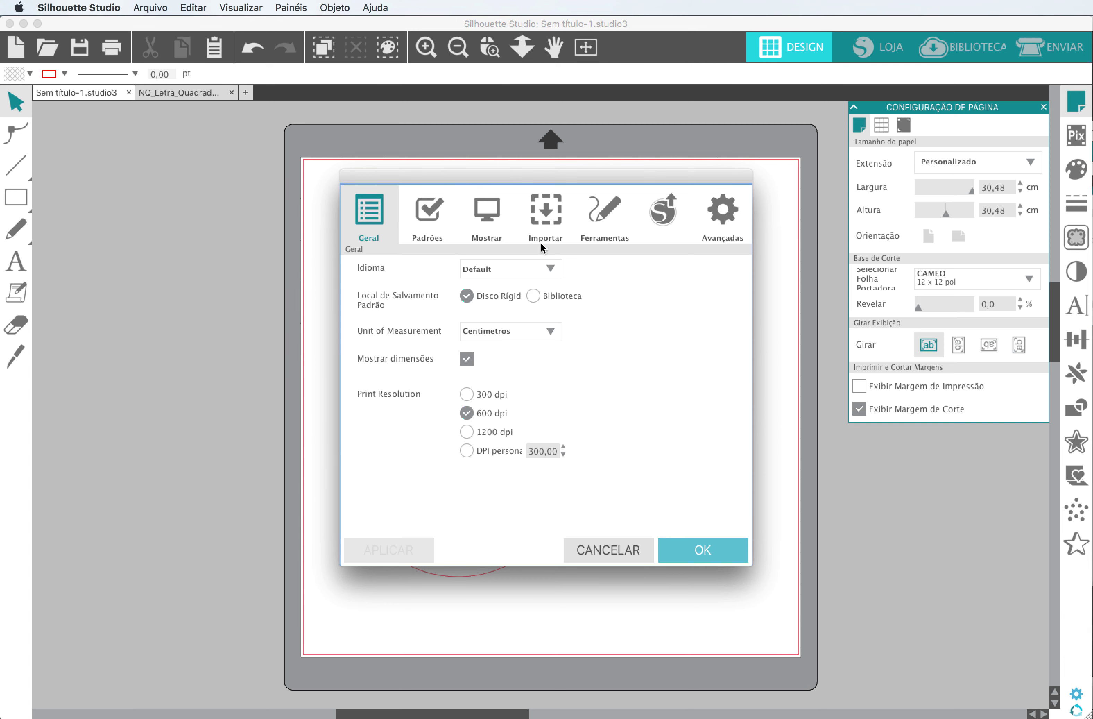
click(594, 218)
click(587, 384)
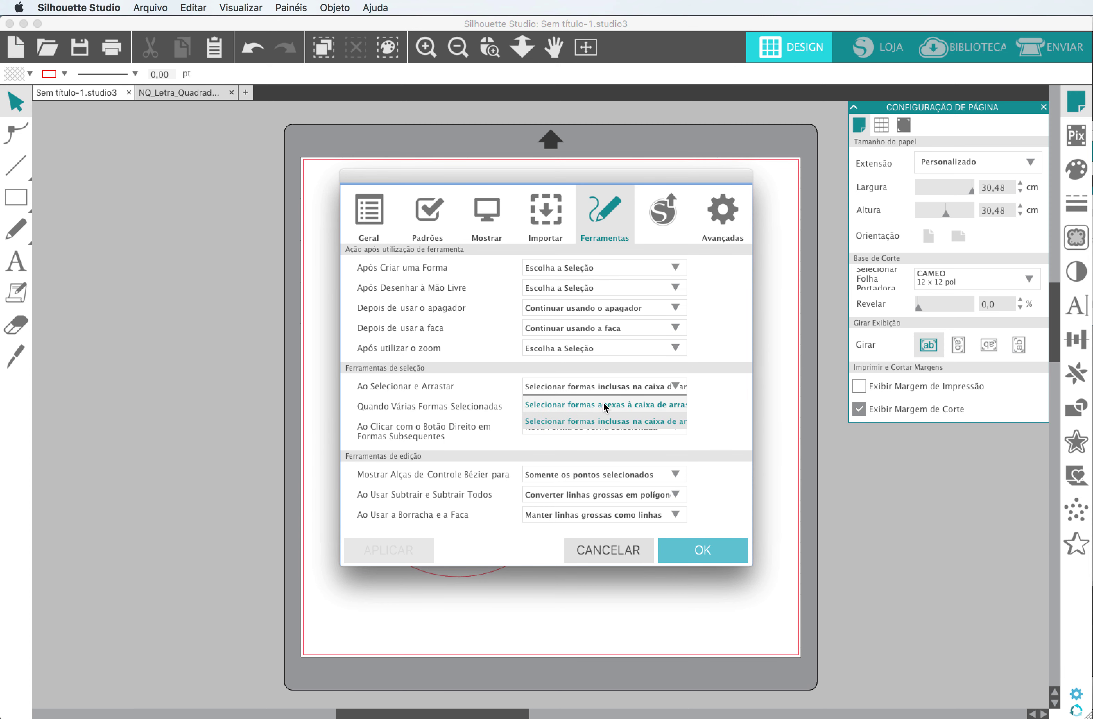
click(630, 403)
click(702, 550)
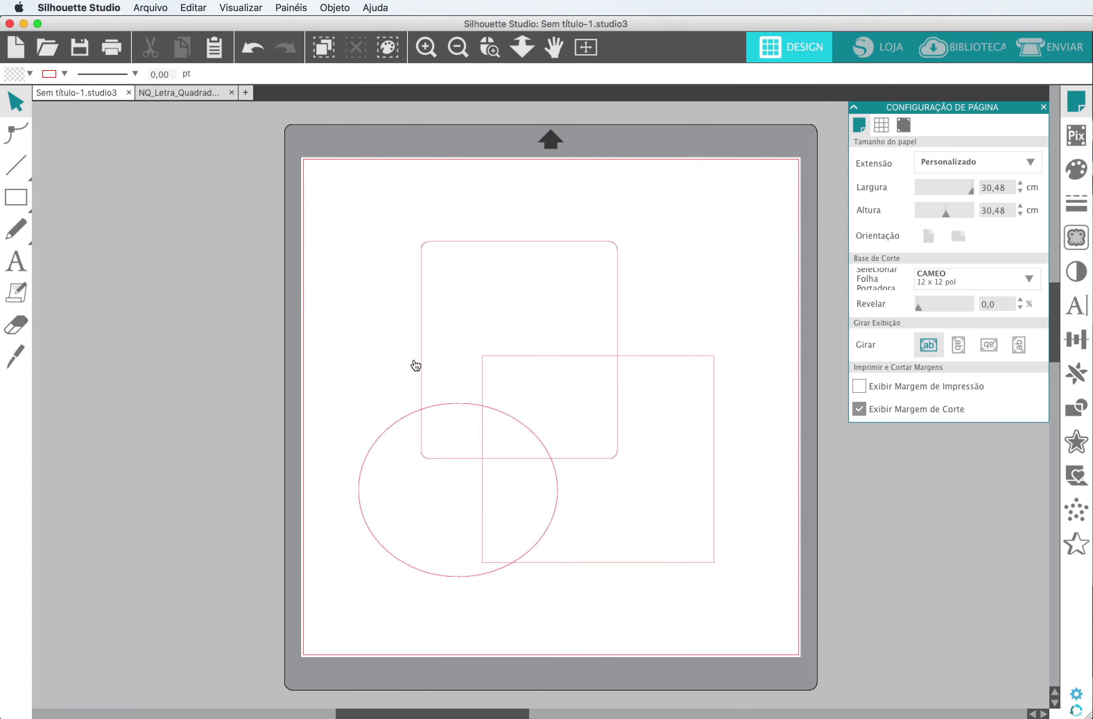
Step: Select the rounded rectangle, ellipse and rectangle with a selection box crossing all three, and delete them
drag(360, 208, 568, 474)
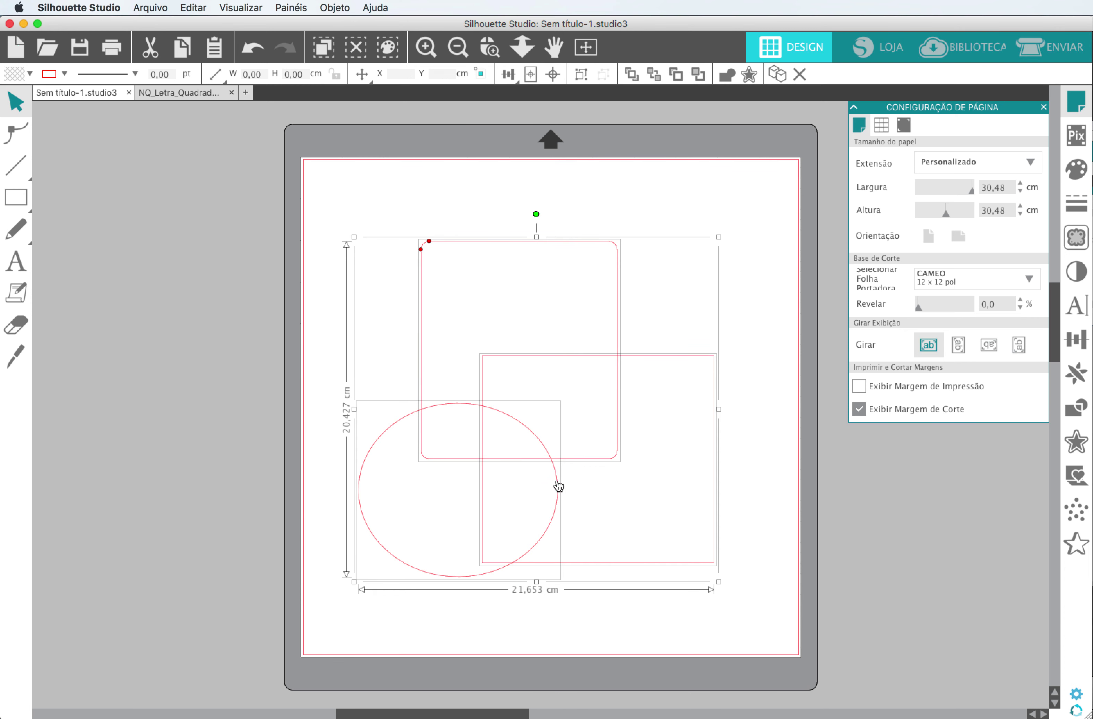
key(Delete)
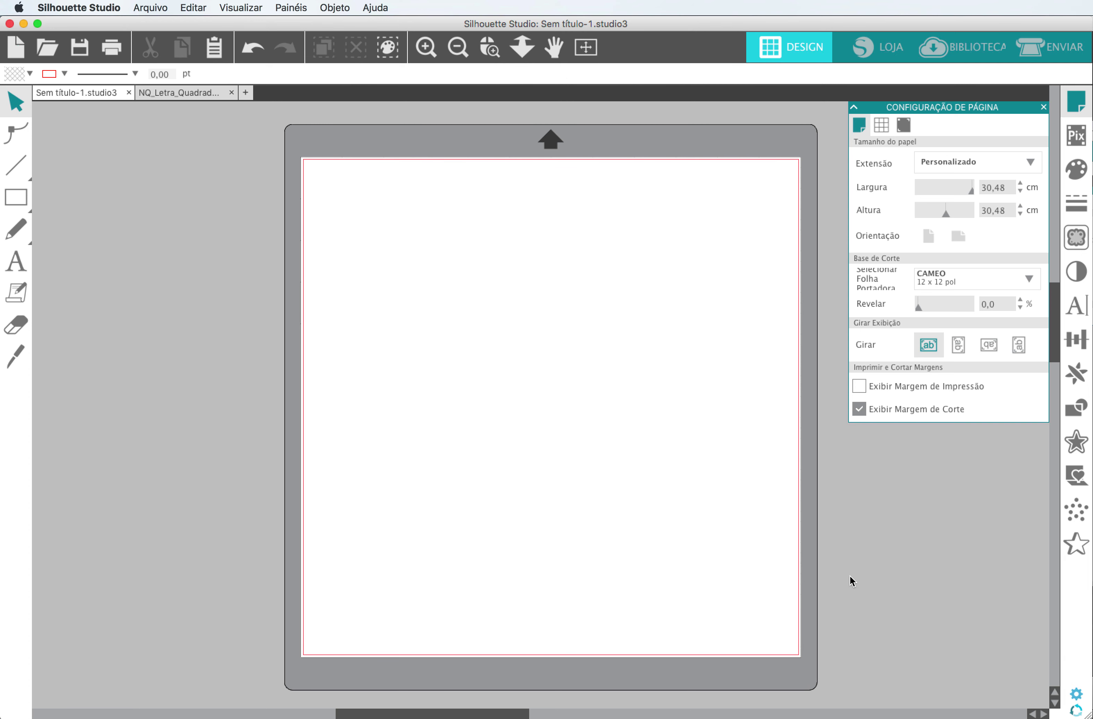
Step: Restore the factory defaults from the Avançadas preferences and confirm the reset
click(1080, 695)
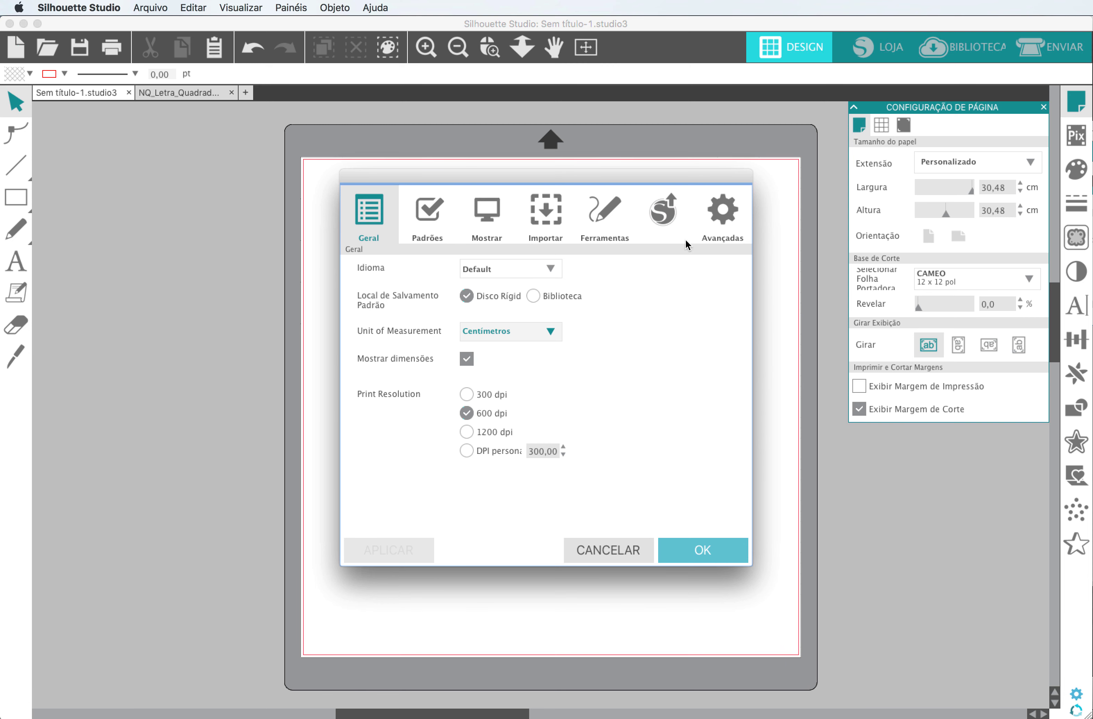
click(724, 213)
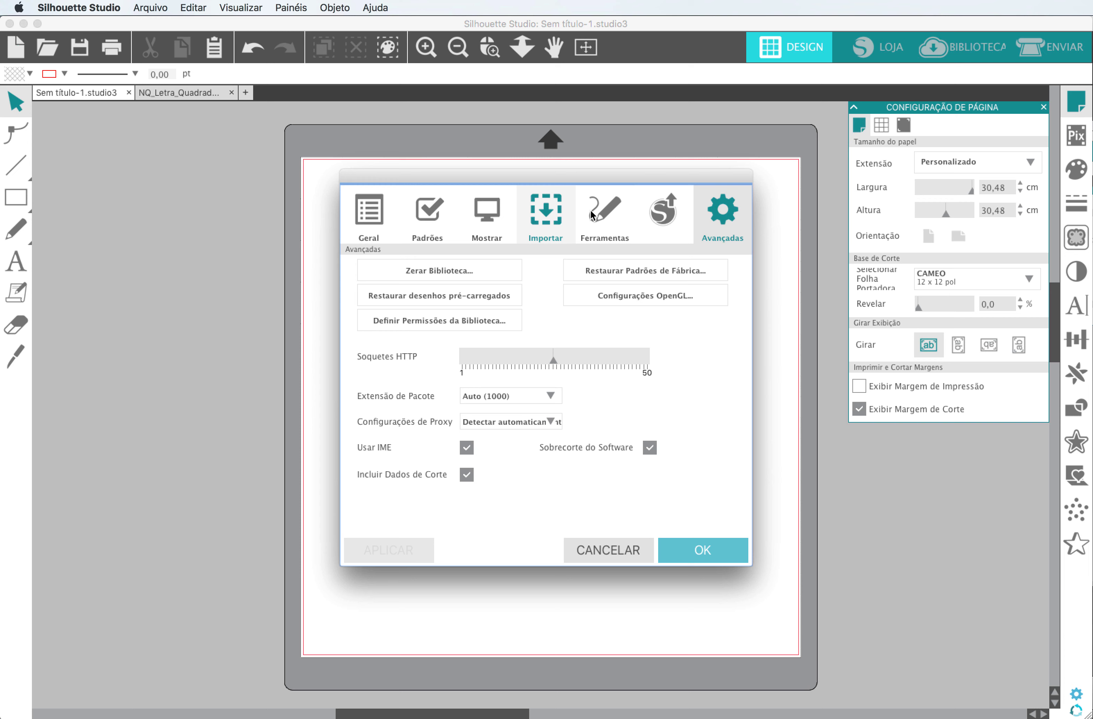
click(638, 270)
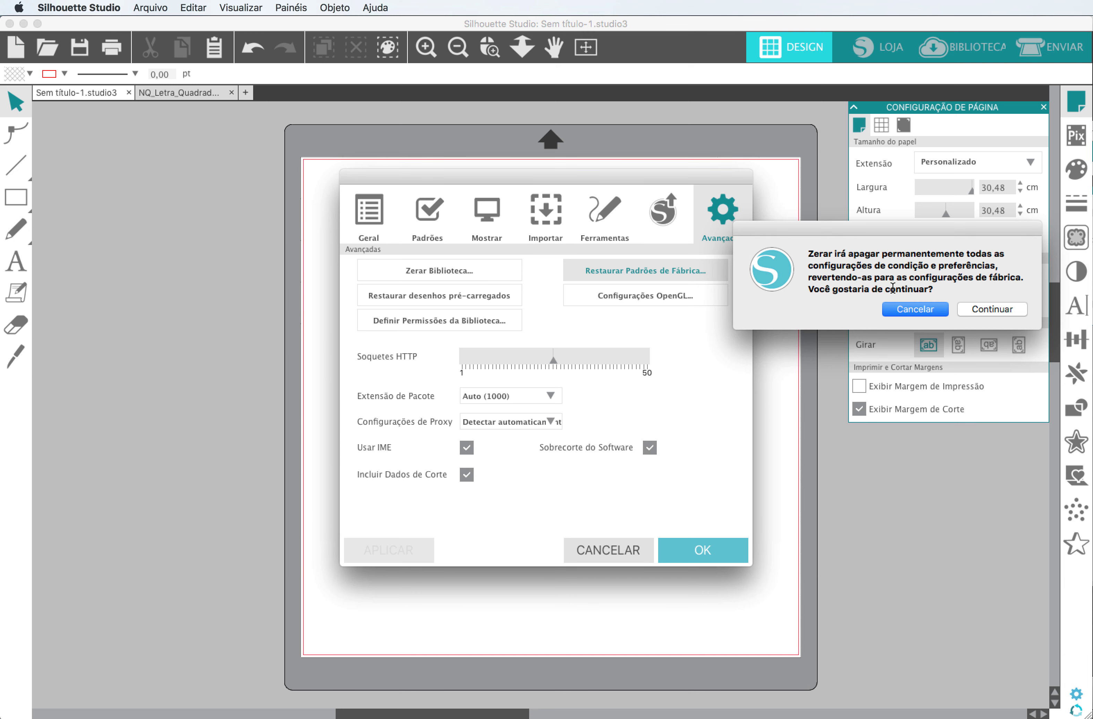
click(1003, 310)
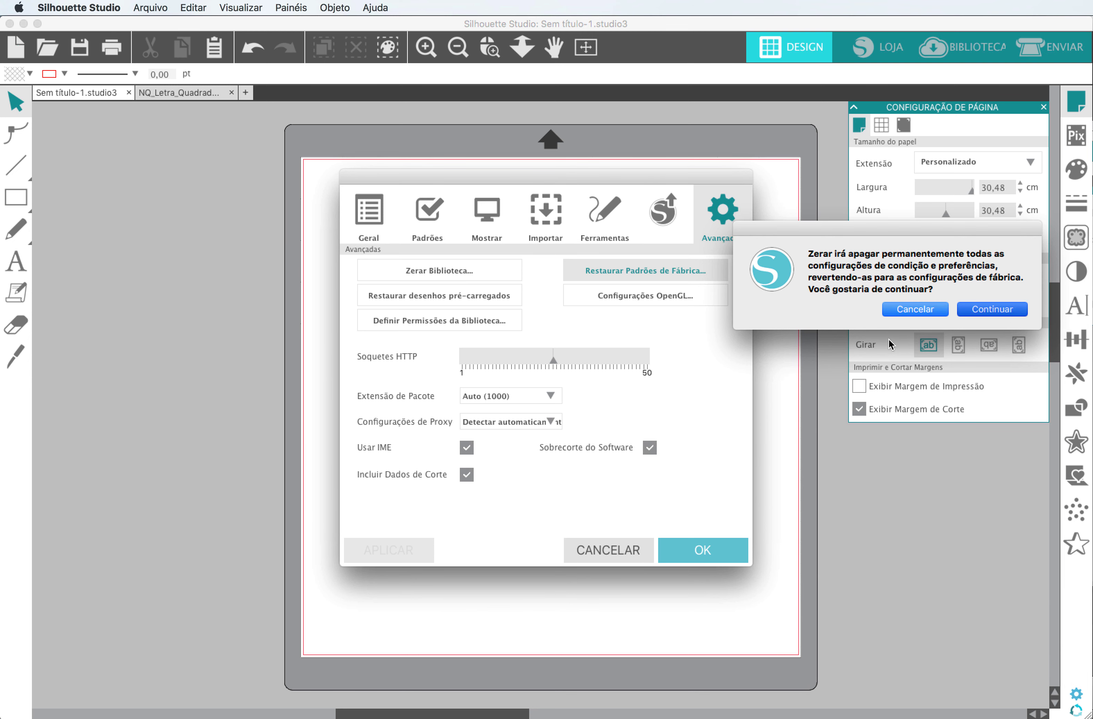
click(987, 310)
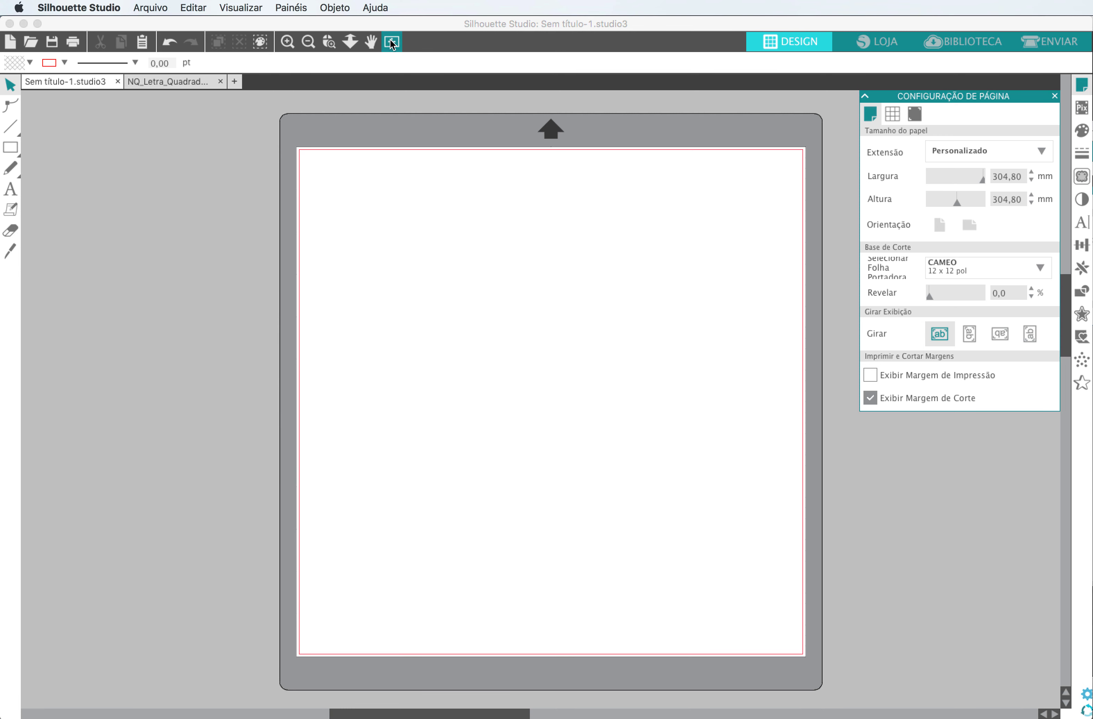
Step: Open the Transformar panel and show its Dimensionar options
click(1081, 244)
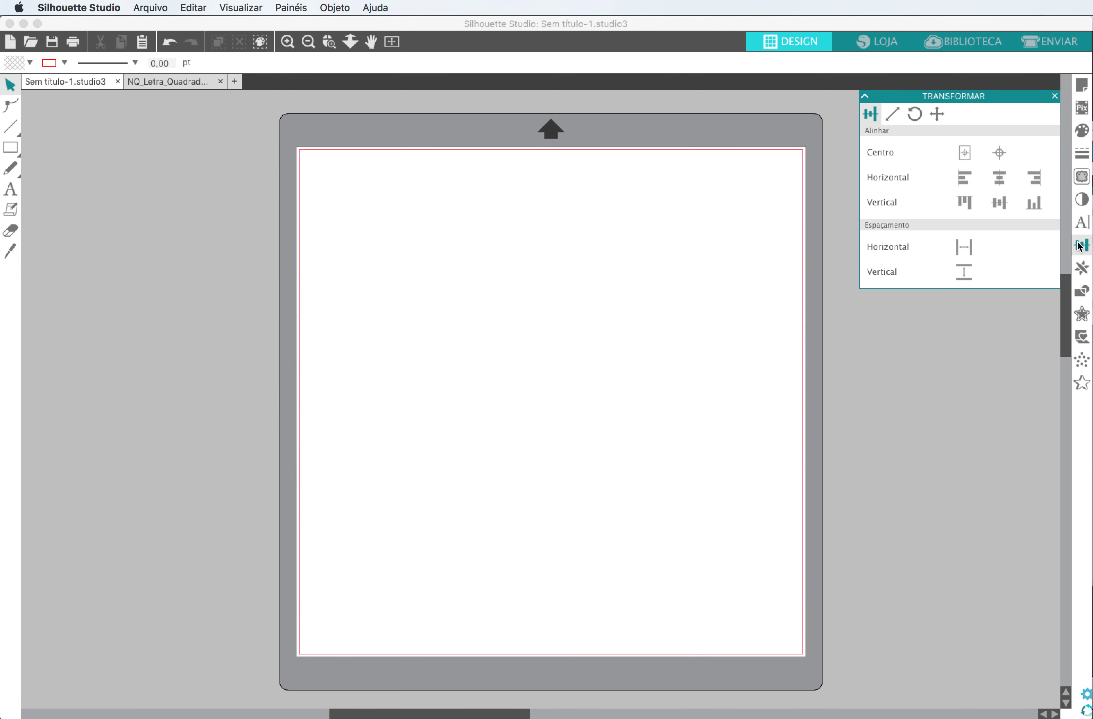
click(893, 114)
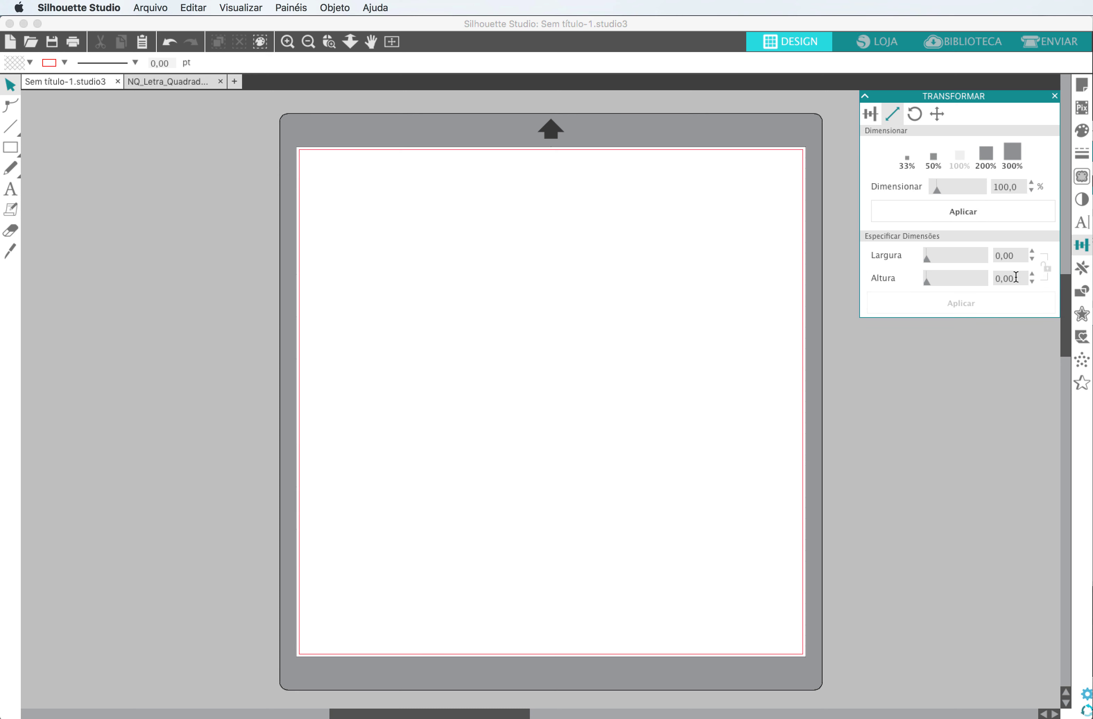
Step: Draw a rectangle about 171 × 146 mm near the page's centre and test selecting it with a partly overlapping box
click(31, 150)
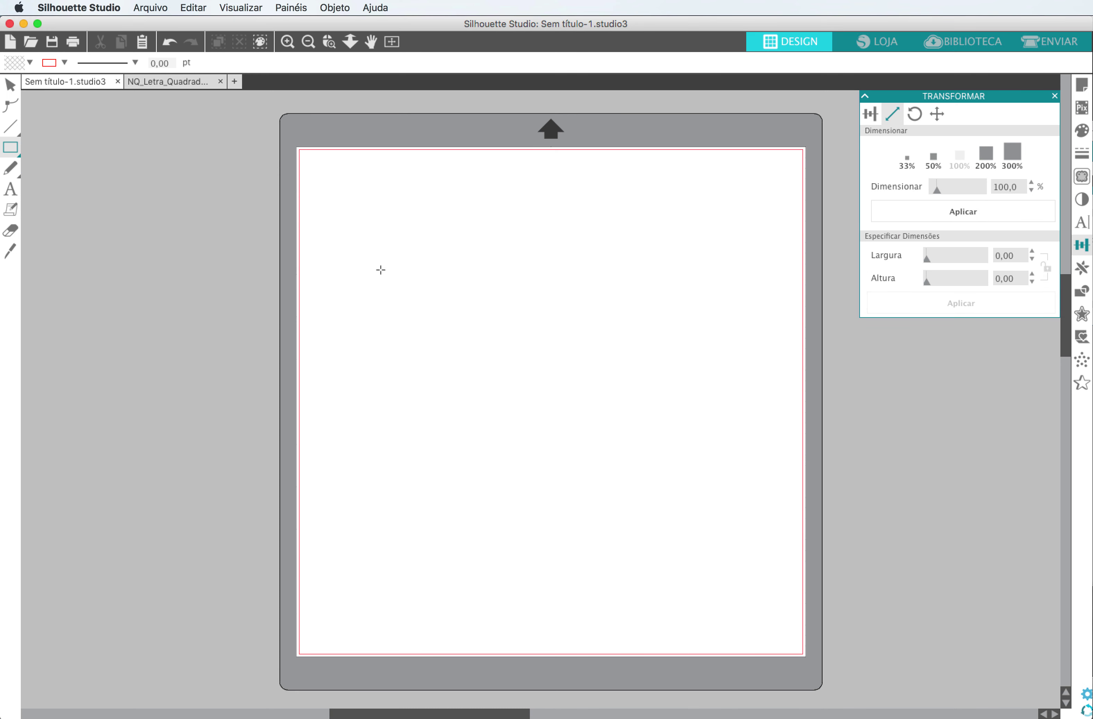
drag(386, 275, 672, 520)
click(10, 85)
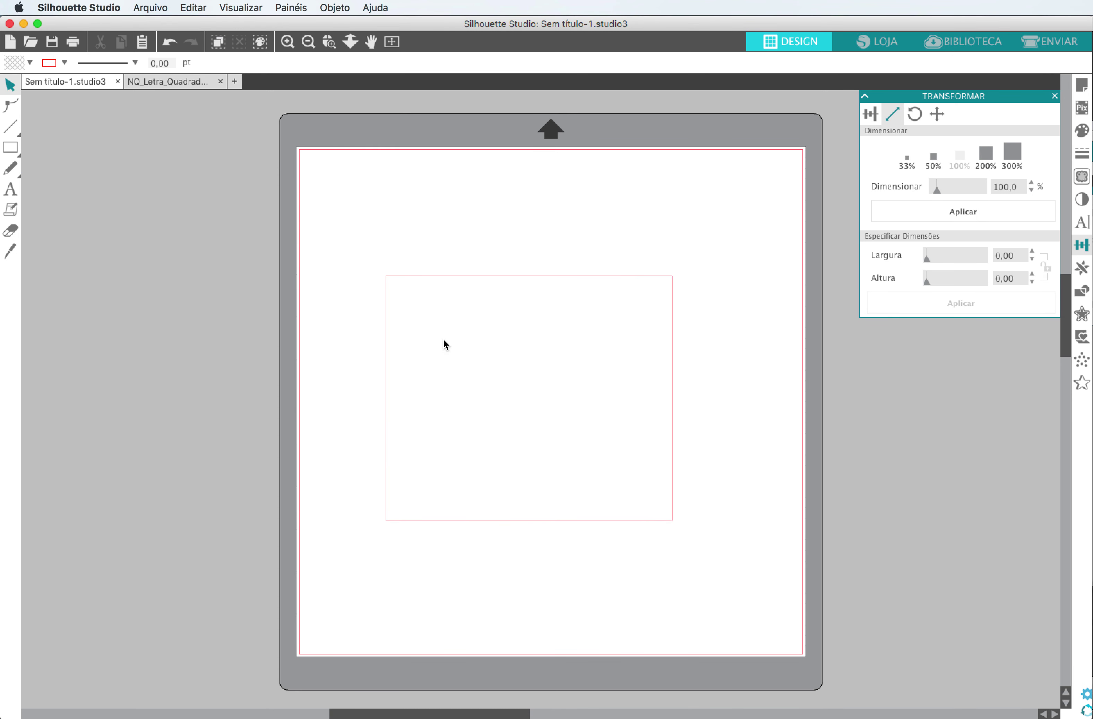
drag(354, 282, 495, 476)
click(576, 571)
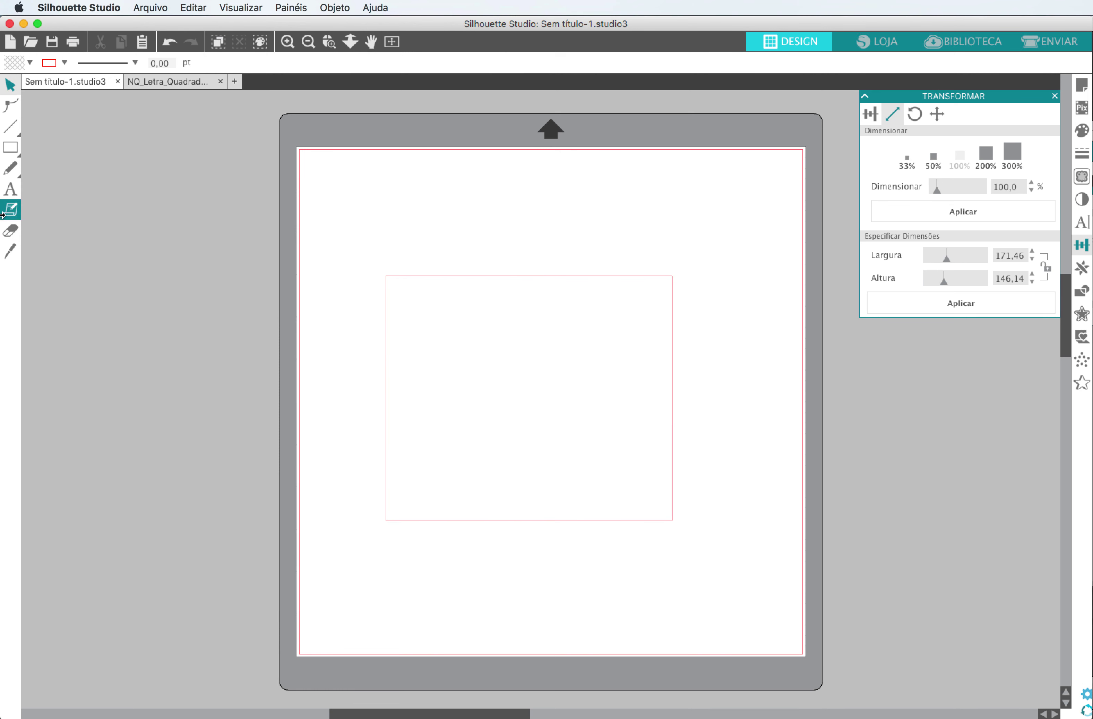
Step: Draw nine more overlapping rectangles of various sizes in succession around the first one
click(10, 148)
drag(416, 230, 615, 427)
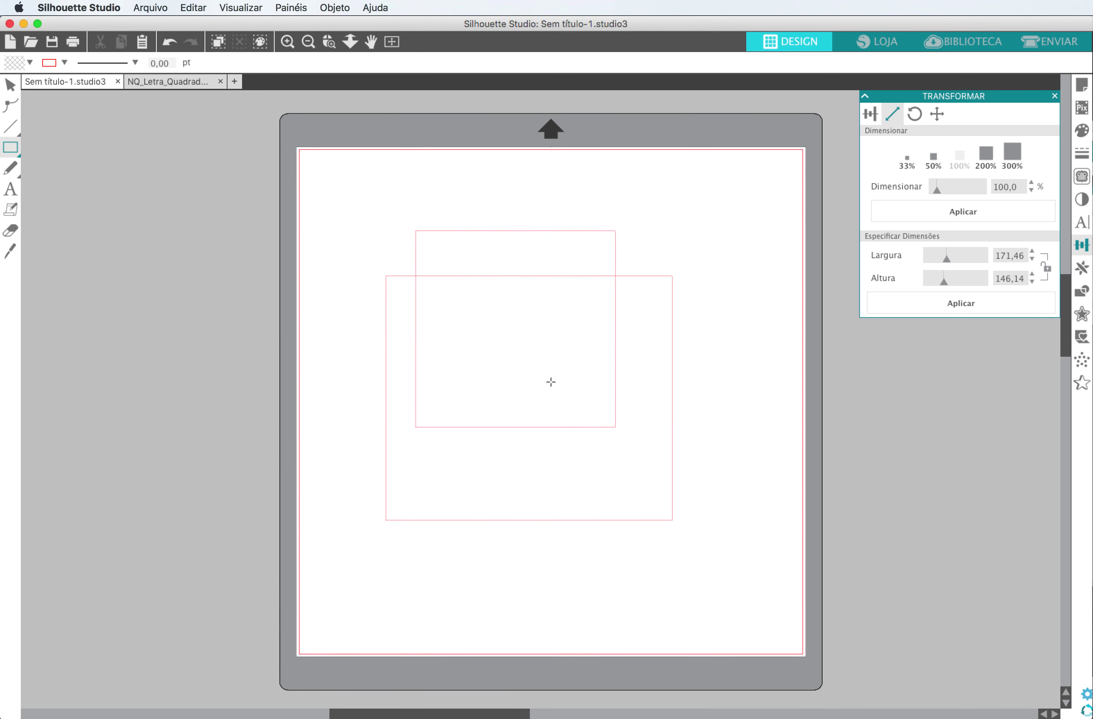
drag(551, 381, 712, 534)
drag(628, 459, 759, 616)
drag(597, 489, 447, 651)
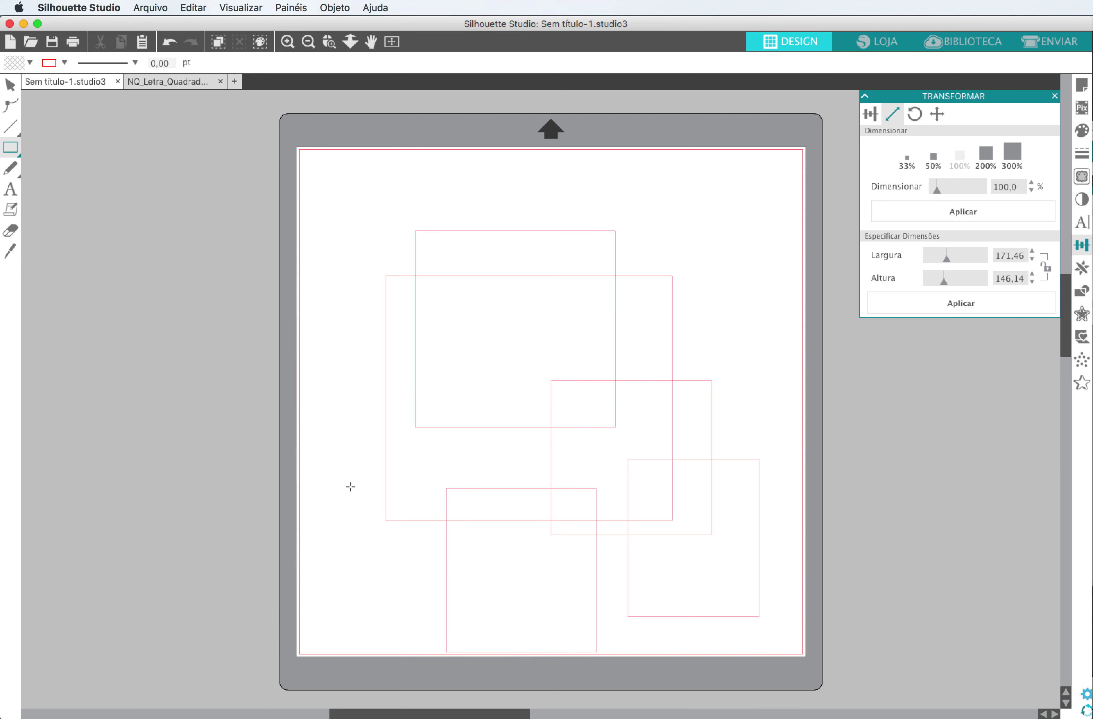
drag(341, 456, 467, 587)
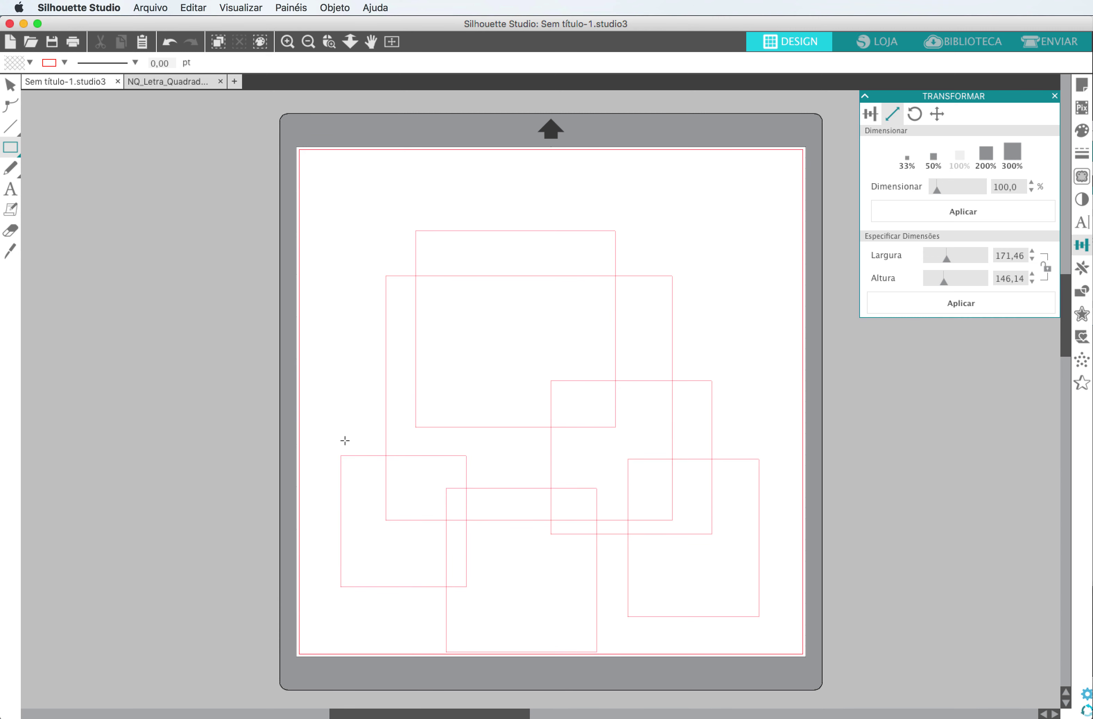
drag(342, 403, 460, 515)
drag(344, 323, 449, 437)
drag(277, 227, 465, 388)
drag(369, 197, 469, 336)
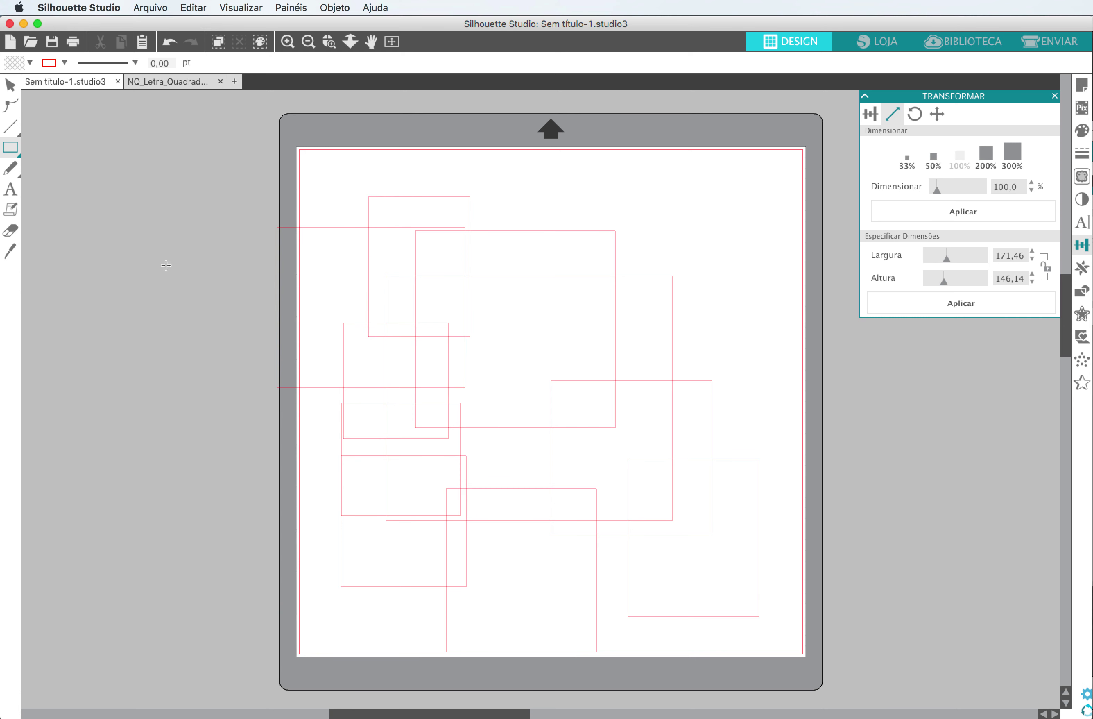
Step: Select all the drawn rectangles with one large selection box and delete them
click(10, 85)
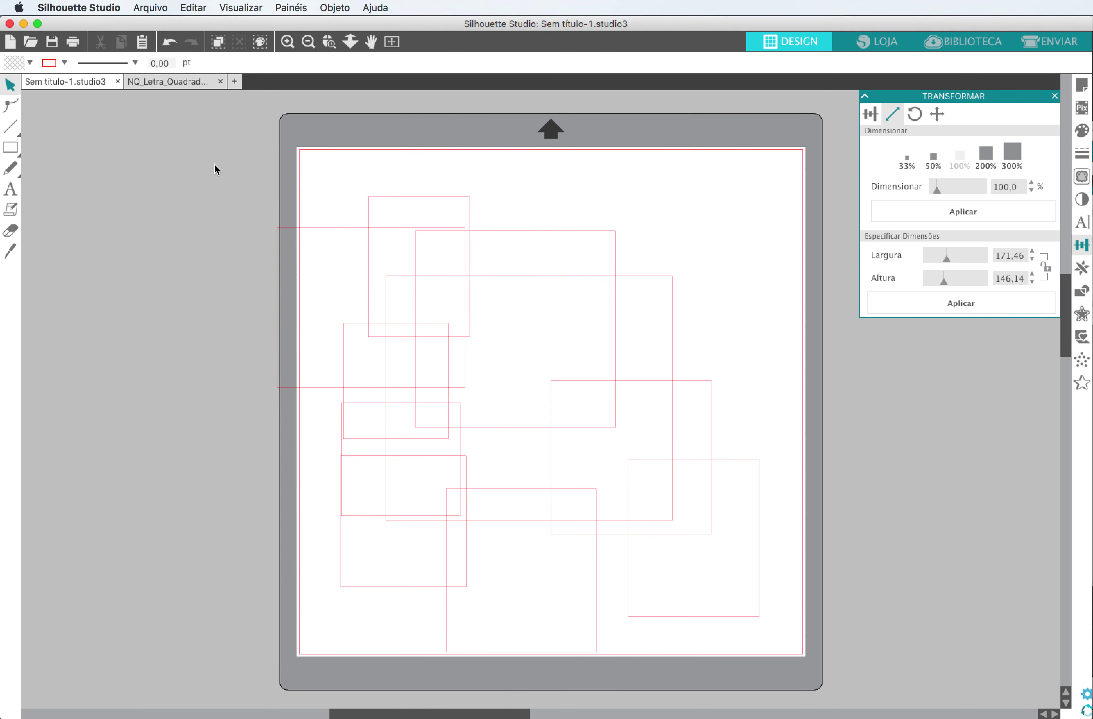
drag(215, 168, 790, 623)
key(Delete)
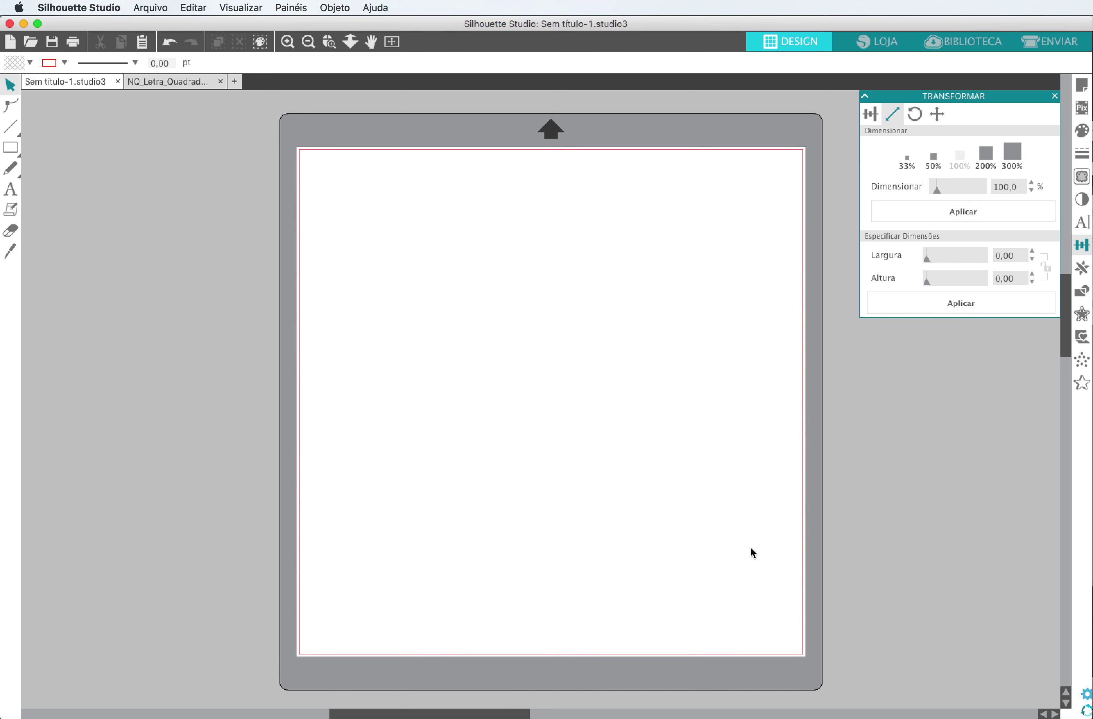
Step: Open the Avançadas preferences
click(1085, 695)
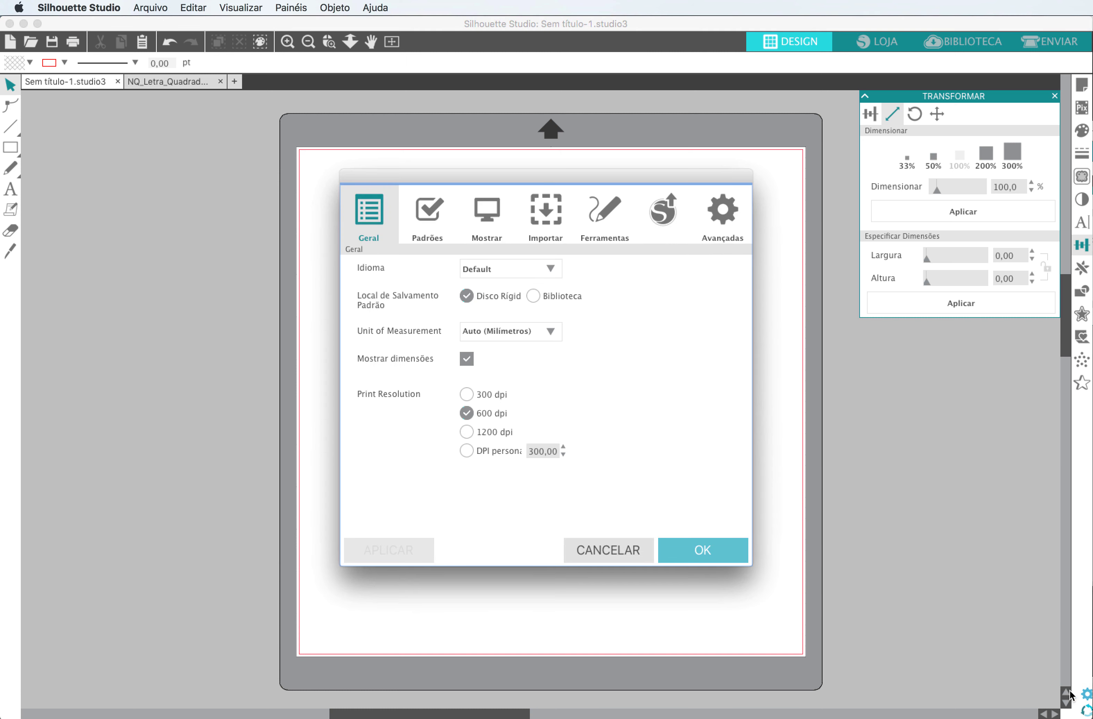
click(723, 215)
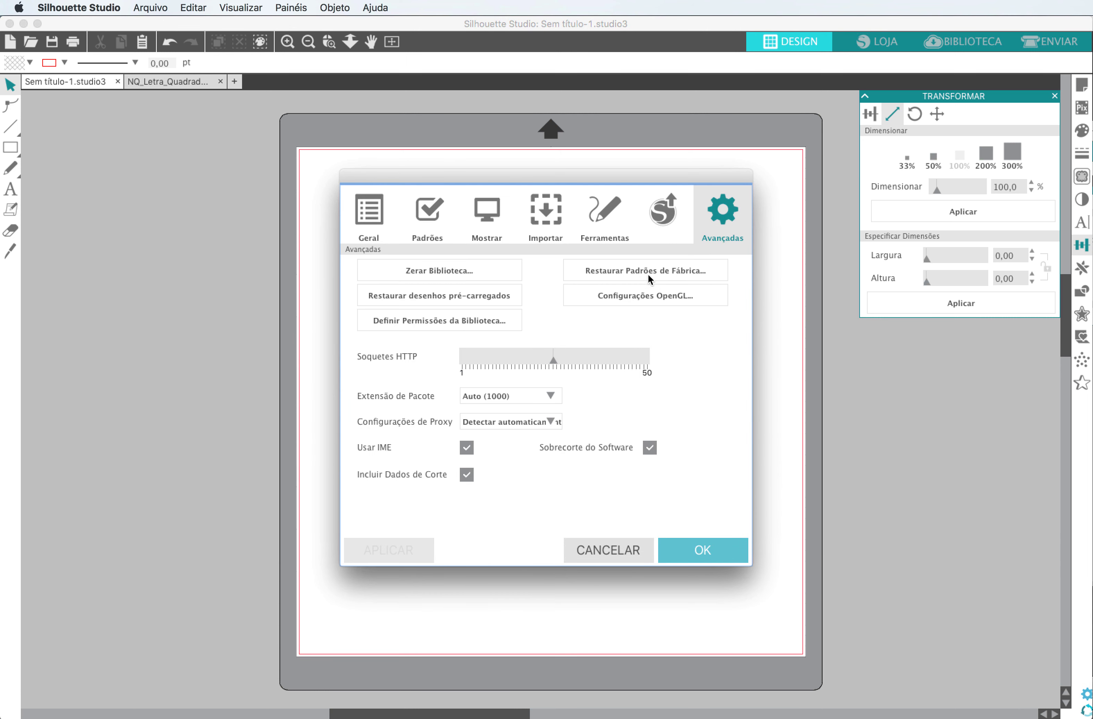